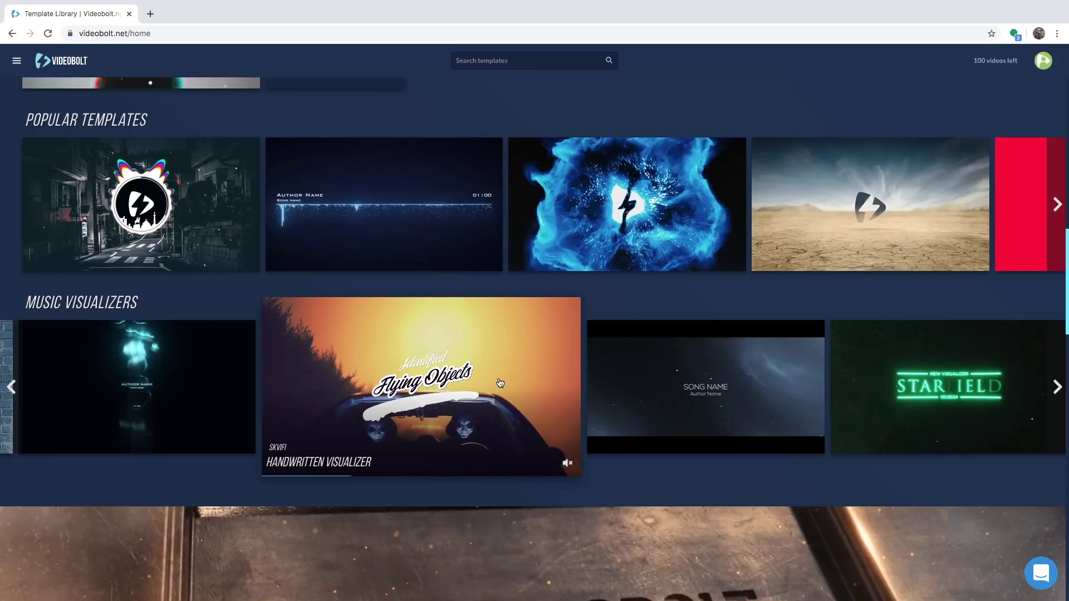
Step: Browse the music visualizer templates and author section of the template library, and look at the edited visualizer project's preview
{"action": "mouse_move", "coordinate": [700, 380]}
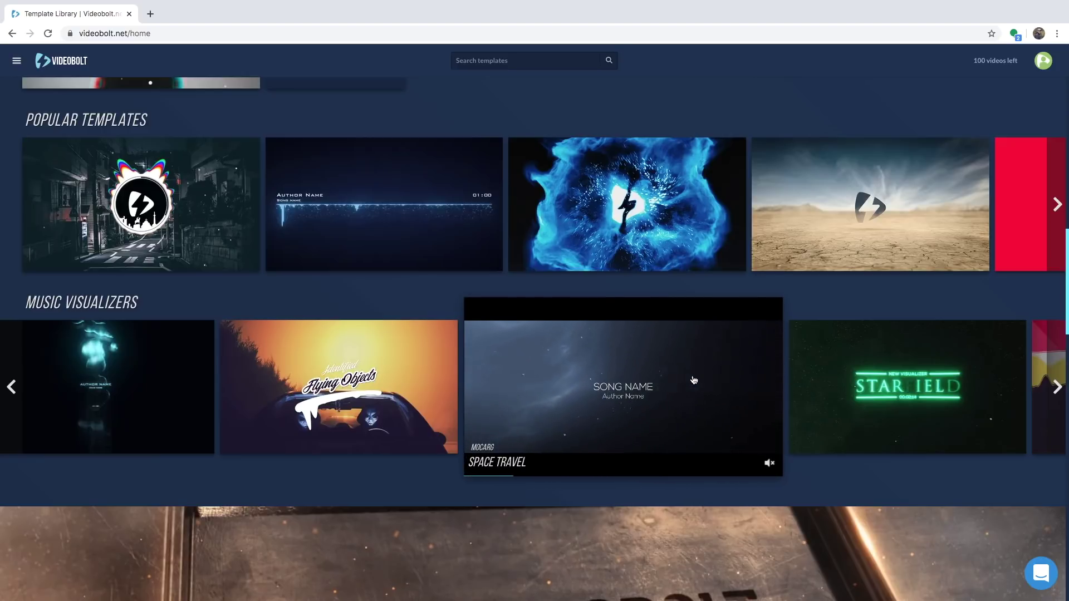
{"action": "left_click", "coordinate": [1062, 382]}
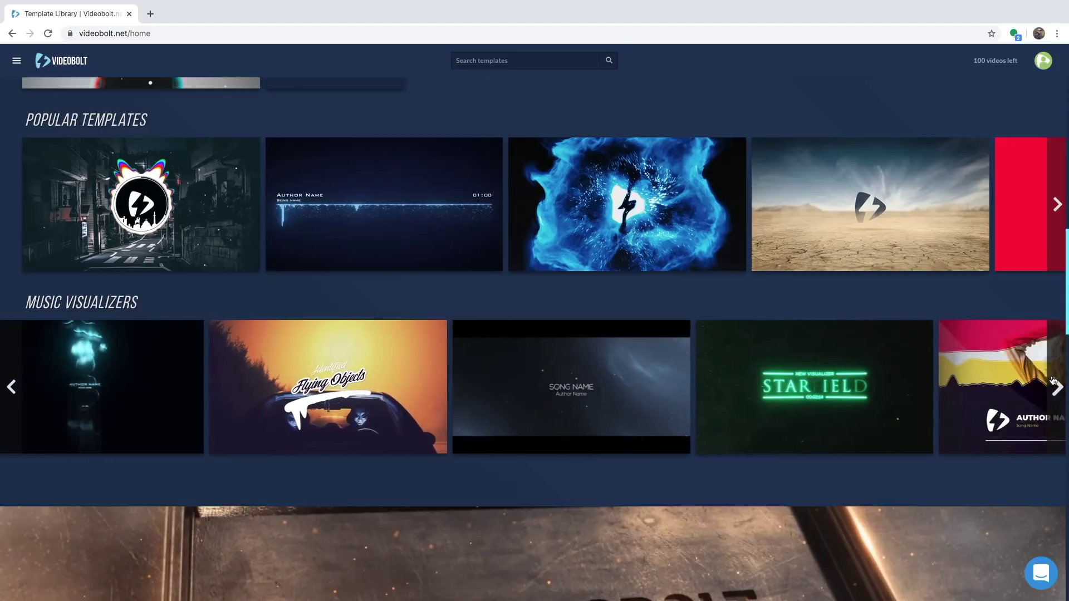
{"action": "mouse_move", "coordinate": [448, 390]}
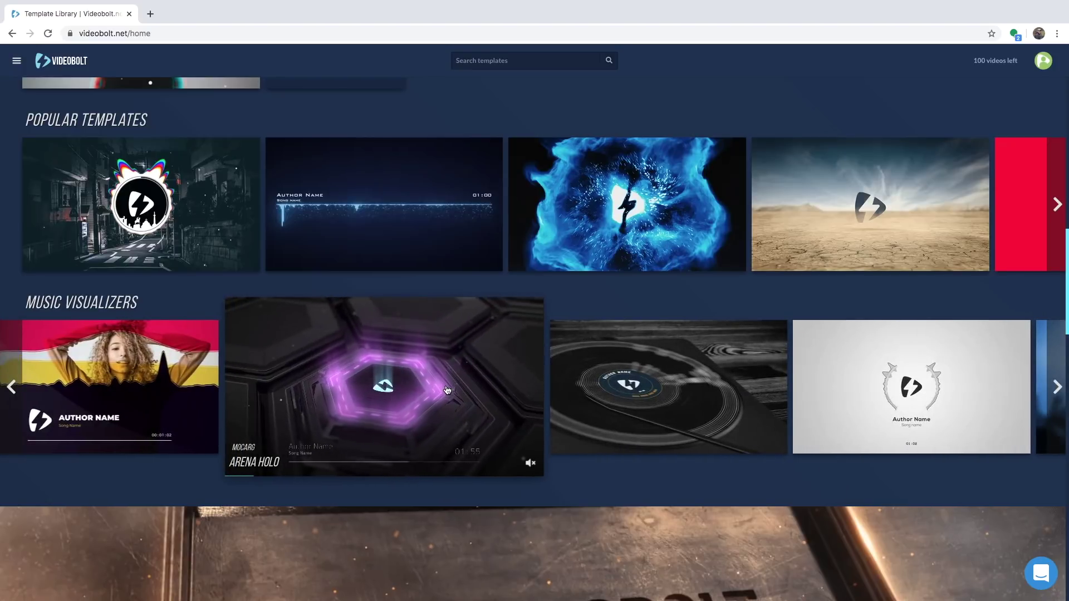
{"action": "scroll", "coordinate": [447, 389], "scroll_direction": "down", "scroll_amount": 8}
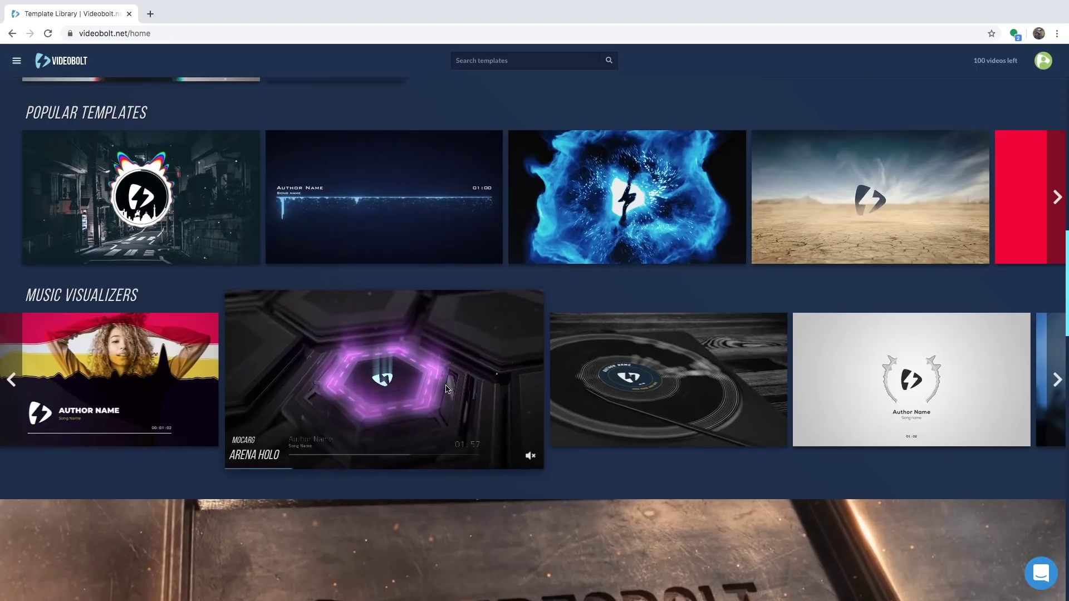
{"action": "scroll", "coordinate": [447, 390], "scroll_direction": "up", "scroll_amount": 1}
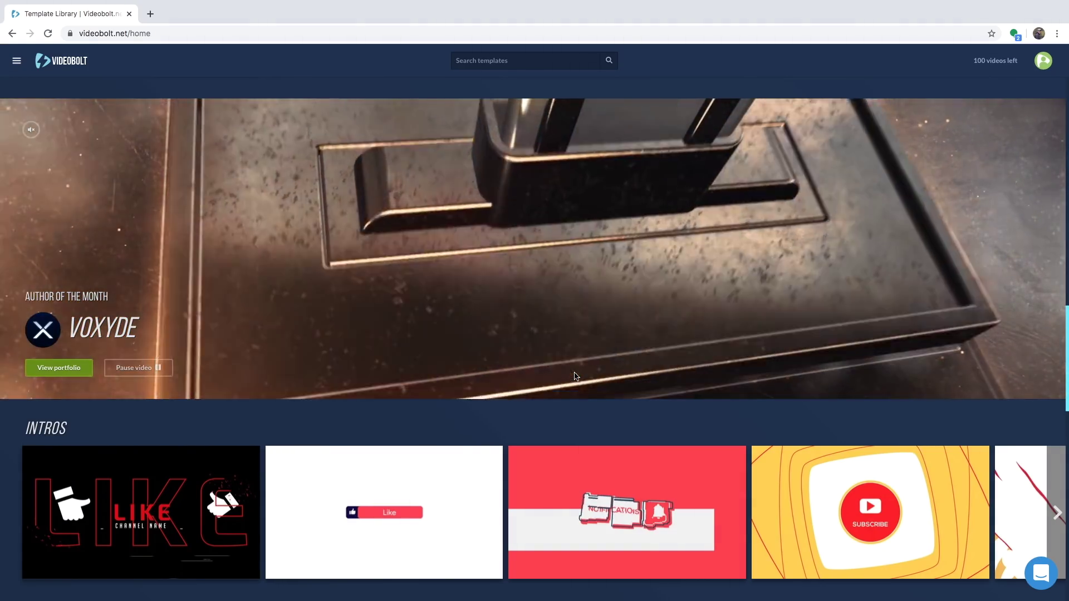
{"action": "scroll", "coordinate": [576, 374], "scroll_direction": "up", "scroll_amount": 1}
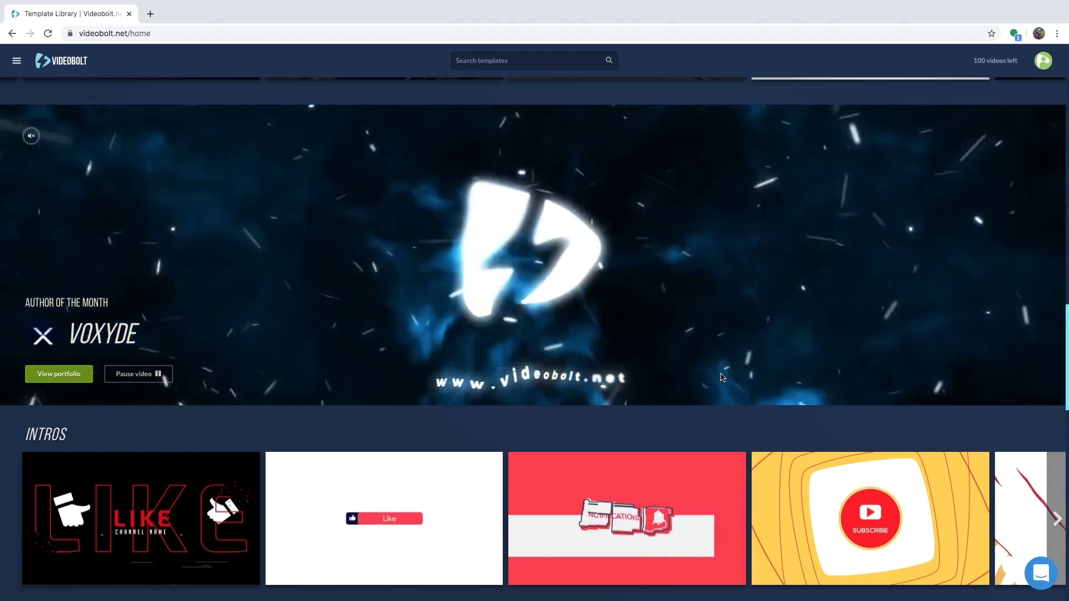
{"action": "scroll", "coordinate": [640, 376], "scroll_direction": "up", "scroll_amount": 2}
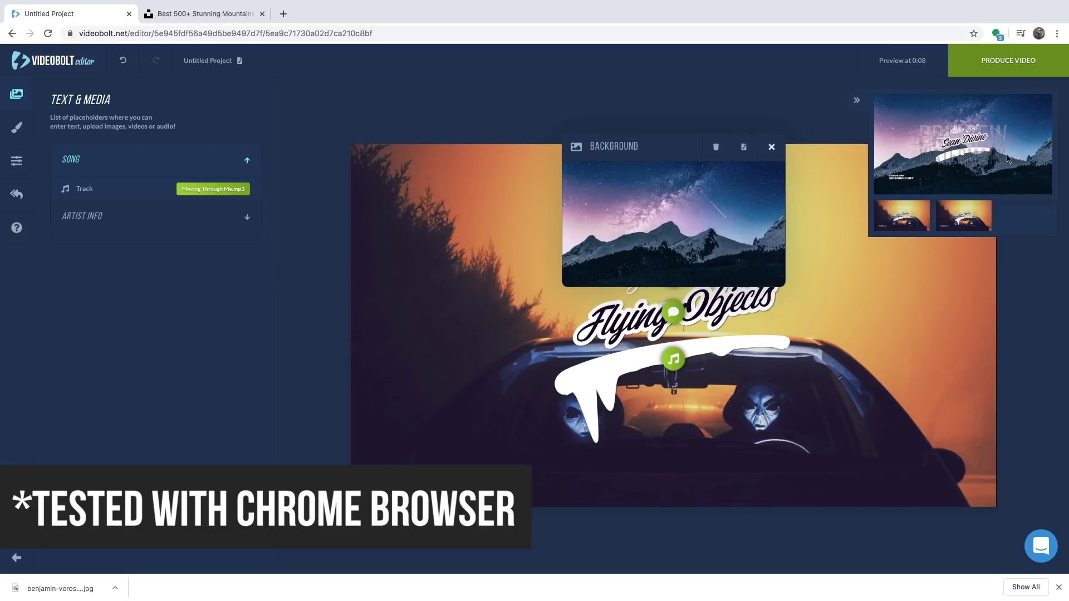
{"action": "left_click", "coordinate": [1008, 159]}
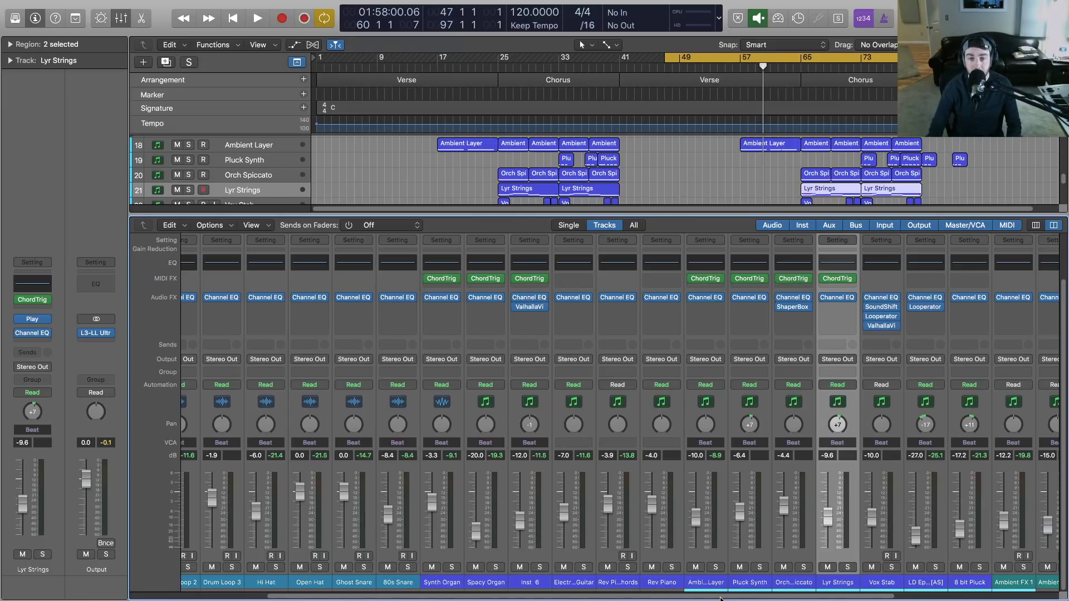
Step: In Logic Pro, play the beat through the second verse and chorus while examining the mixer channels from Kick to Output
{"action": "left_click_drag", "start_coordinate": [722, 599], "coordinate": [418, 600]}
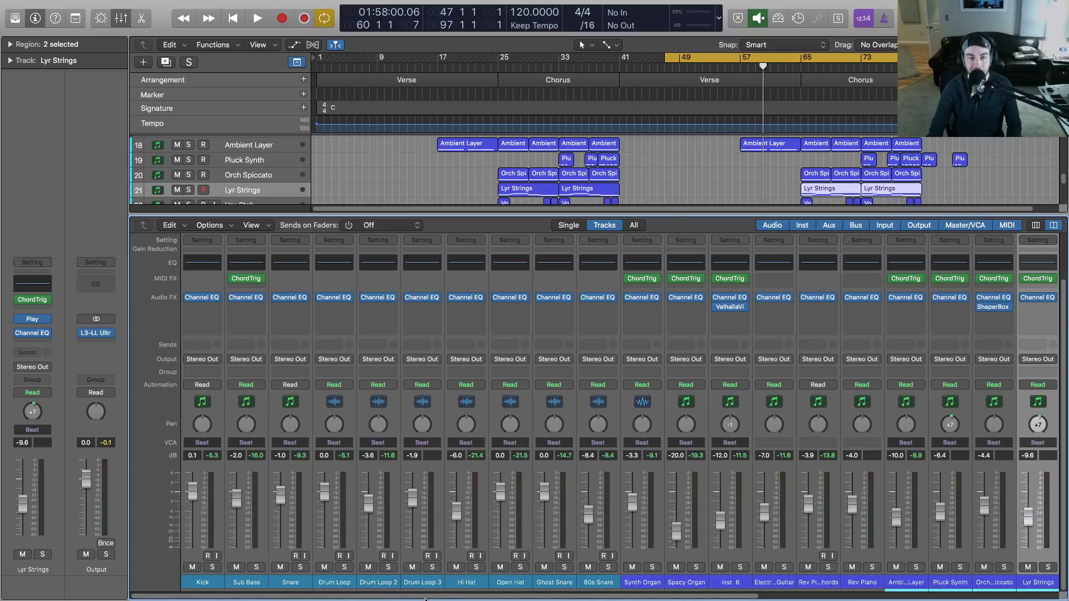
{"action": "left_click_drag", "start_coordinate": [498, 599], "coordinate": [584, 599]}
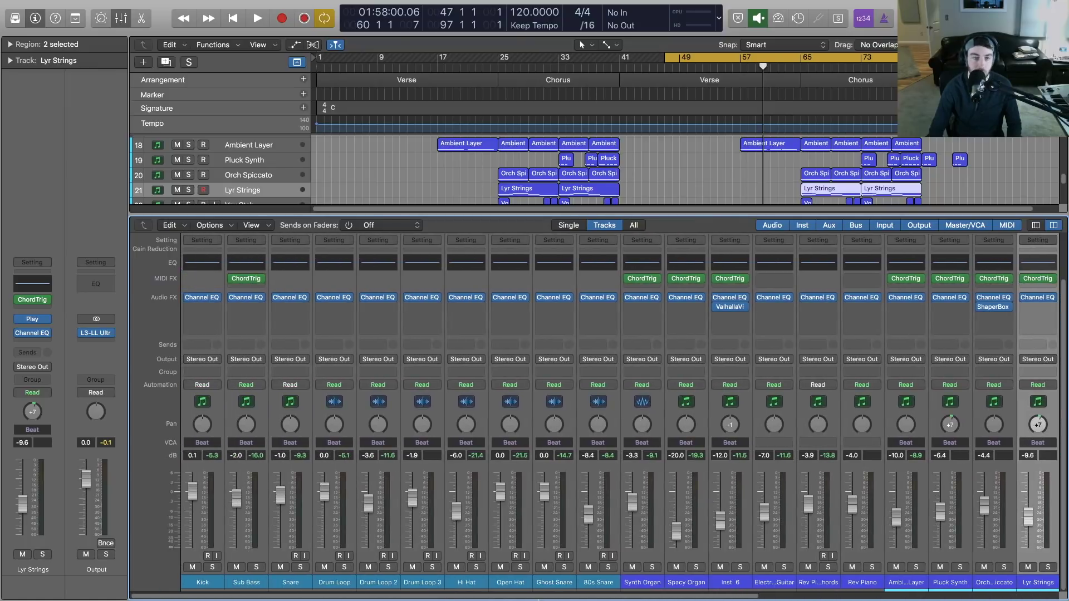
{"action": "mouse_move", "coordinate": [485, 600]}
{"action": "left_mouse_down"}
{"action": "mouse_move", "coordinate": [885, 600]}
{"action": "mouse_move", "coordinate": [470, 600]}
{"action": "left_mouse_up"}
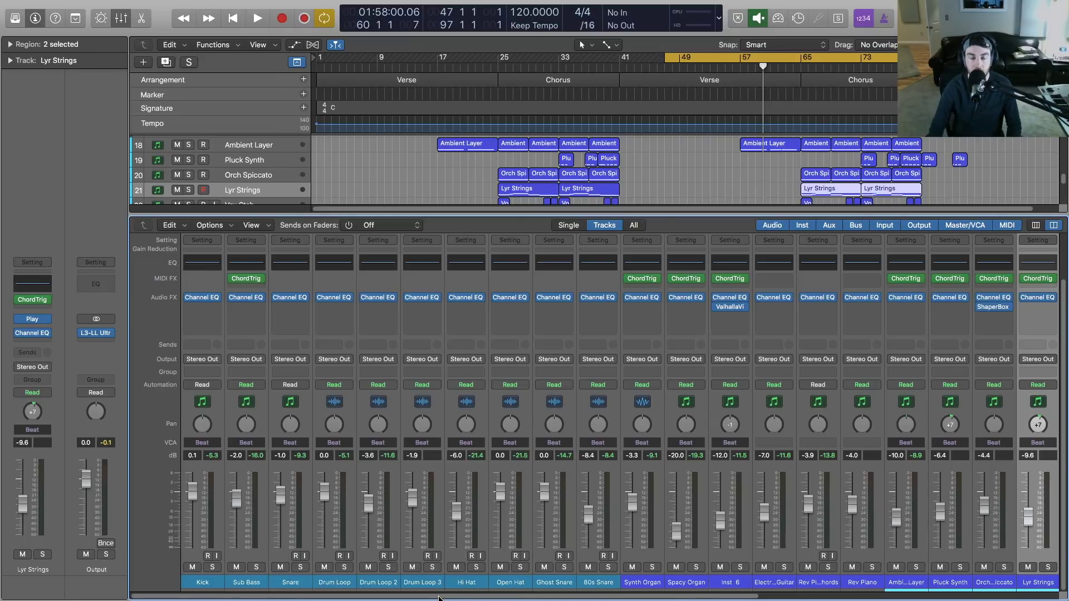
{"action": "key", "text": "space"}
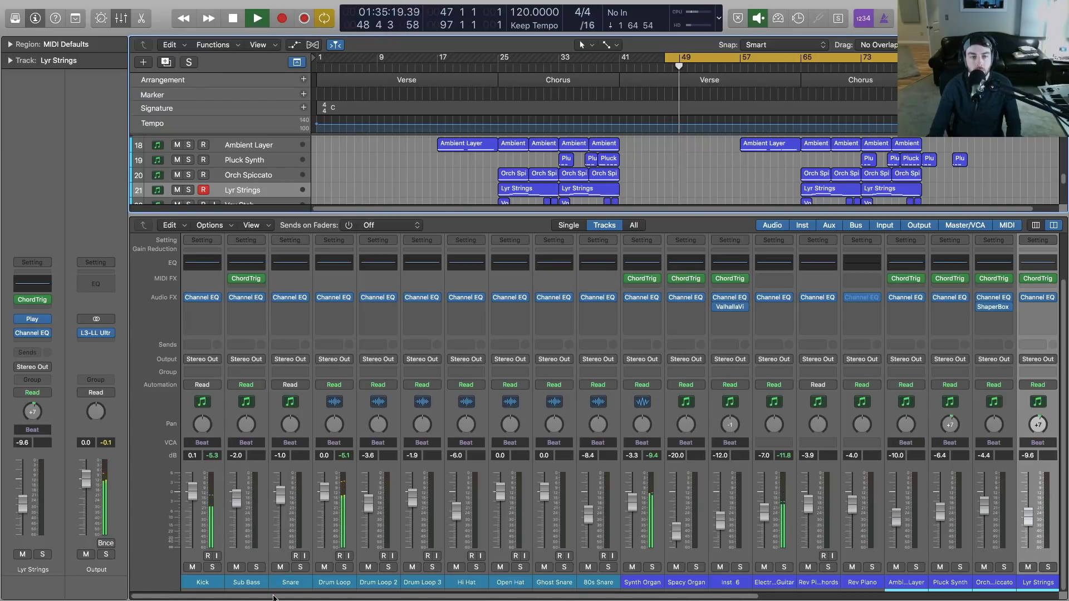
{"action": "left_click_drag", "start_coordinate": [272, 598], "coordinate": [342, 598]}
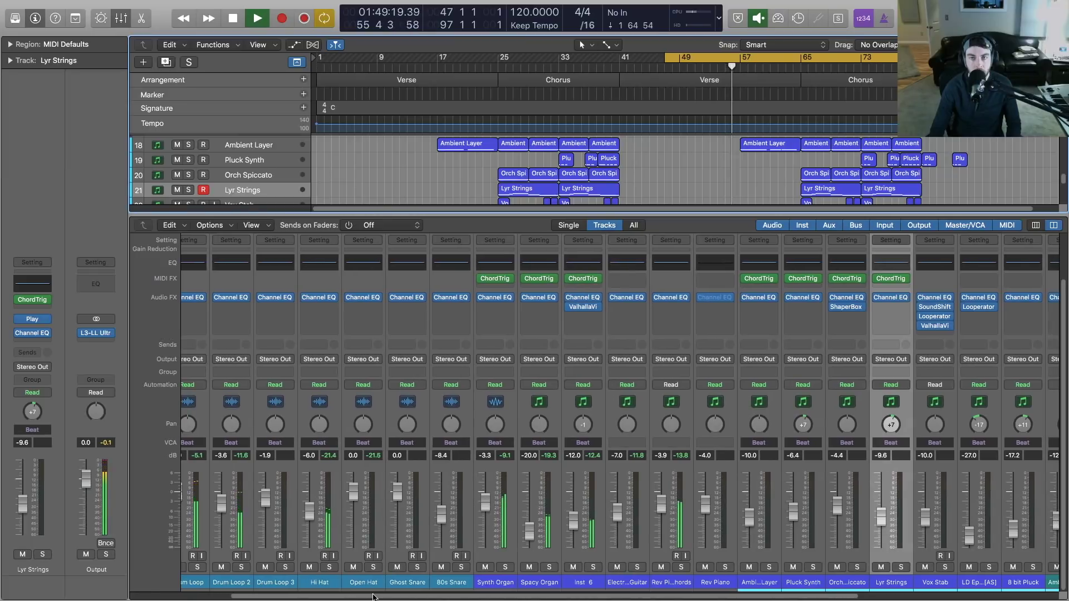
{"action": "left_click_drag", "start_coordinate": [375, 597], "coordinate": [402, 597]}
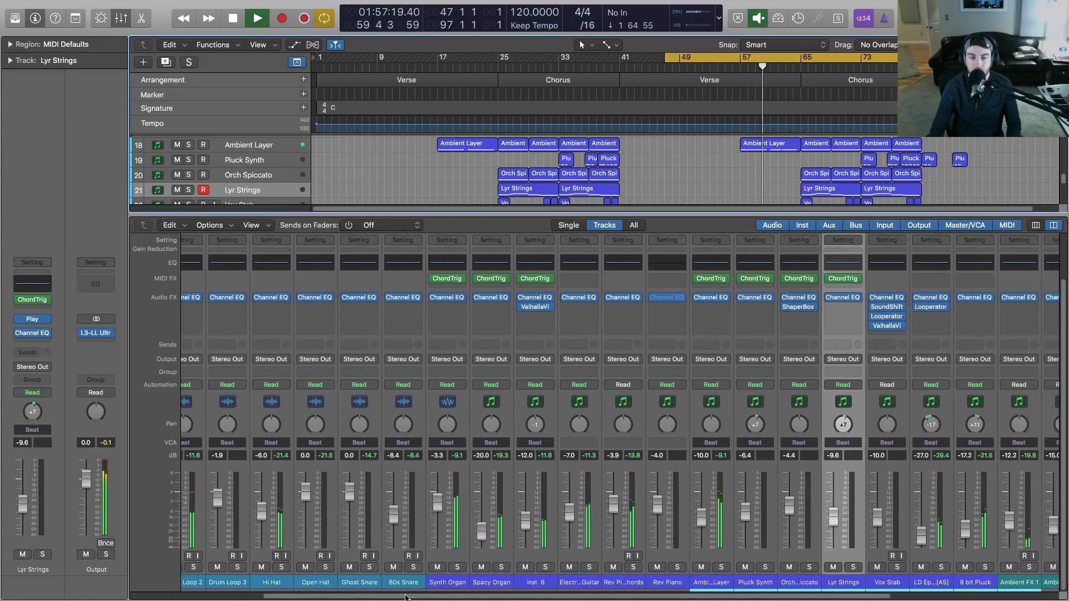
{"action": "left_click_drag", "start_coordinate": [415, 597], "coordinate": [419, 597]}
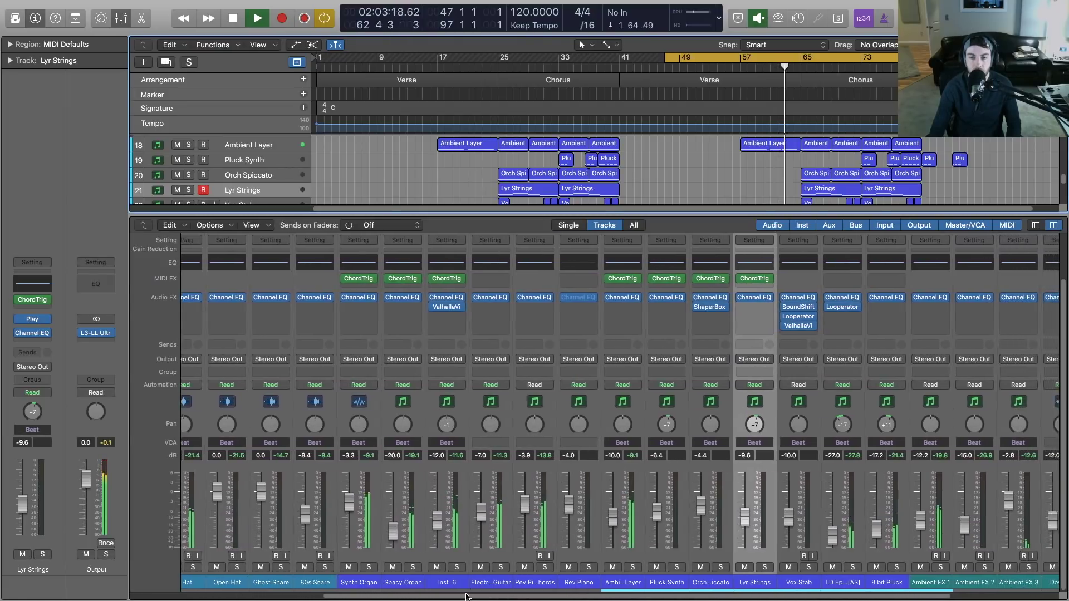
{"action": "left_click_drag", "start_coordinate": [484, 597], "coordinate": [513, 598]}
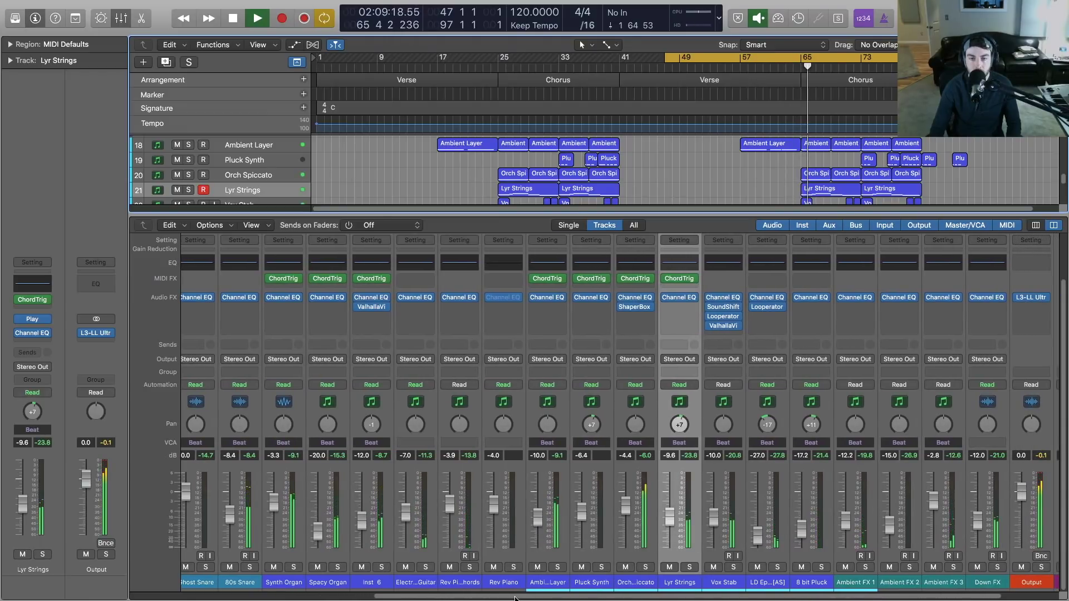
{"action": "left_click_drag", "start_coordinate": [515, 599], "coordinate": [571, 599]}
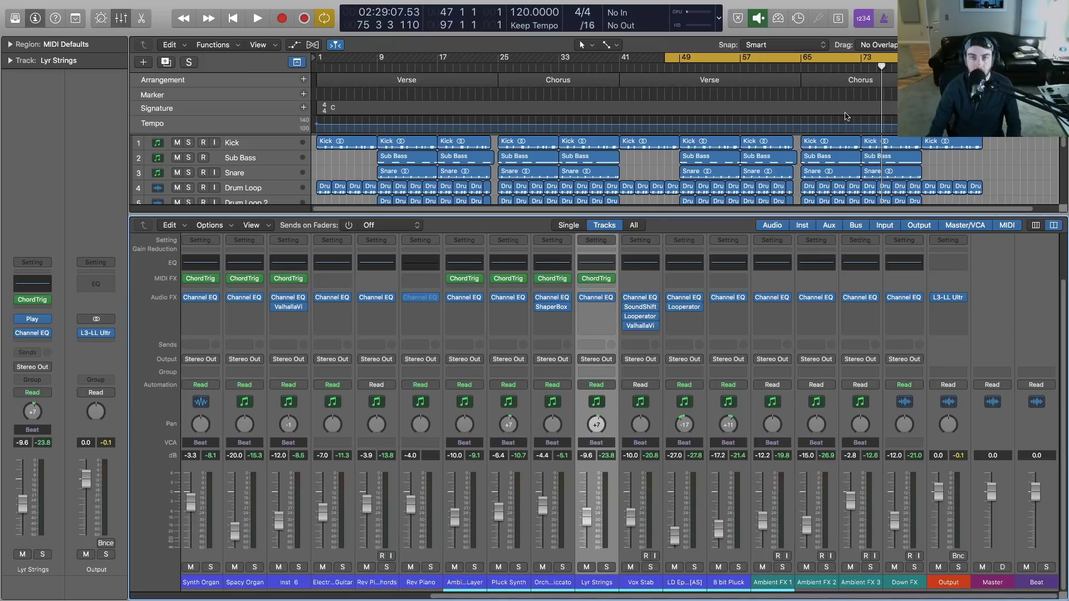
Step: Move the playhead to bar 65, the start of the second chorus, and bring the Synth Organ mixer channel into reach
{"action": "left_click", "coordinate": [801, 68]}
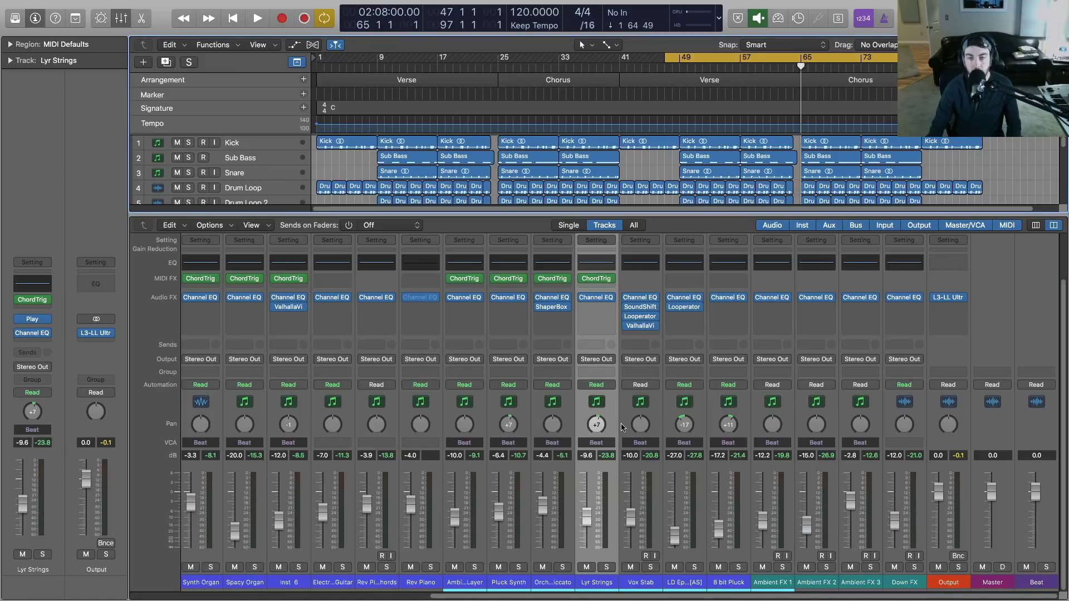
{"action": "left_click_drag", "start_coordinate": [618, 596], "coordinate": [428, 599]}
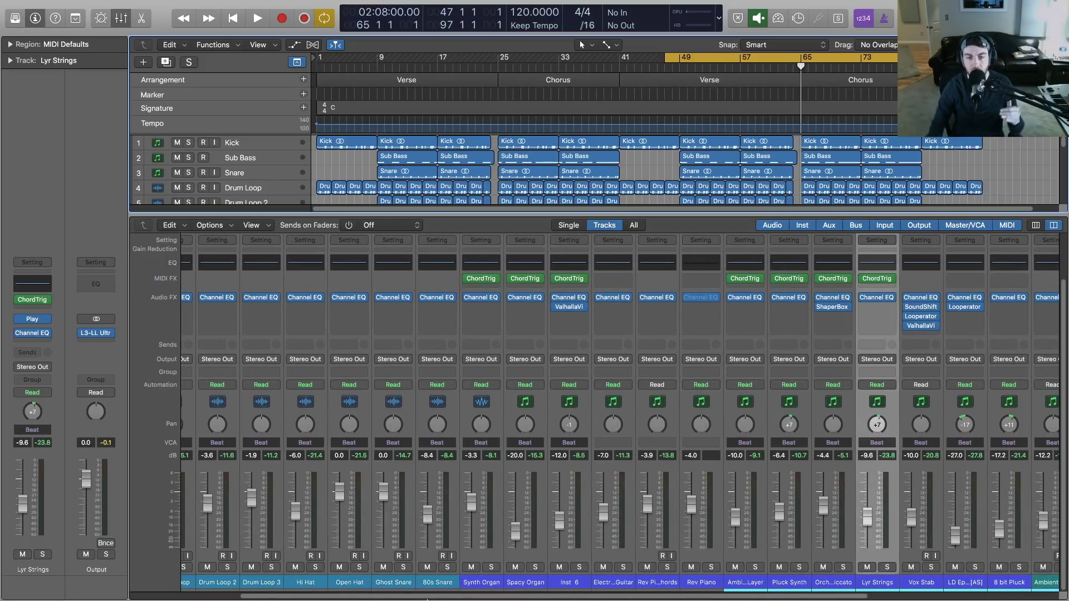
{"action": "left_click_drag", "start_coordinate": [429, 598], "coordinate": [433, 598]}
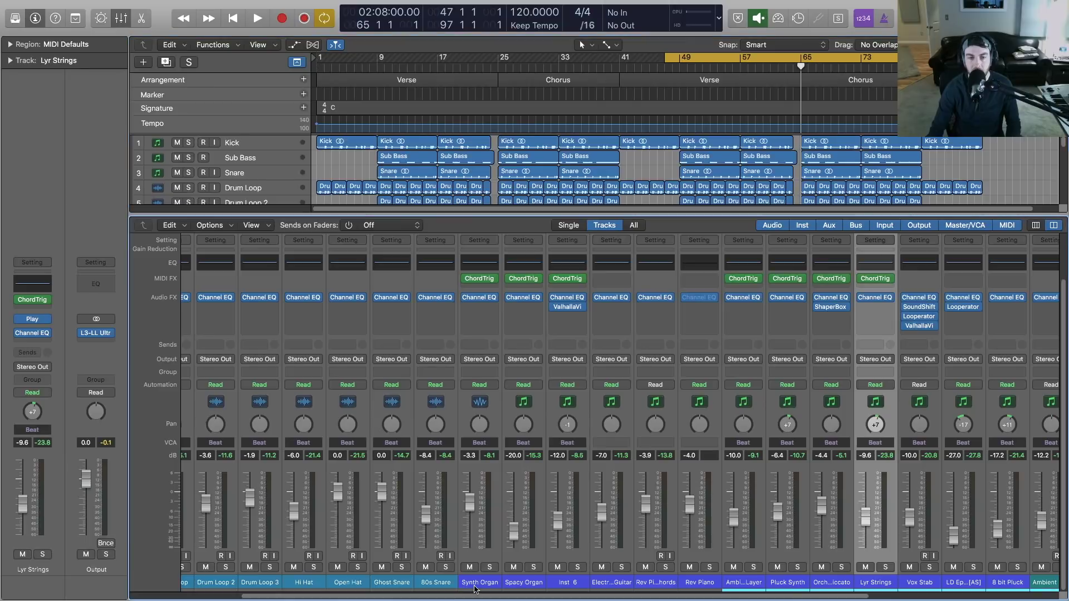
Step: Solo the Synth Organ track temporarily and extend the cycle range so it starts at bar 41
{"action": "left_click", "coordinate": [474, 589]}
{"action": "left_click", "coordinate": [489, 568]}
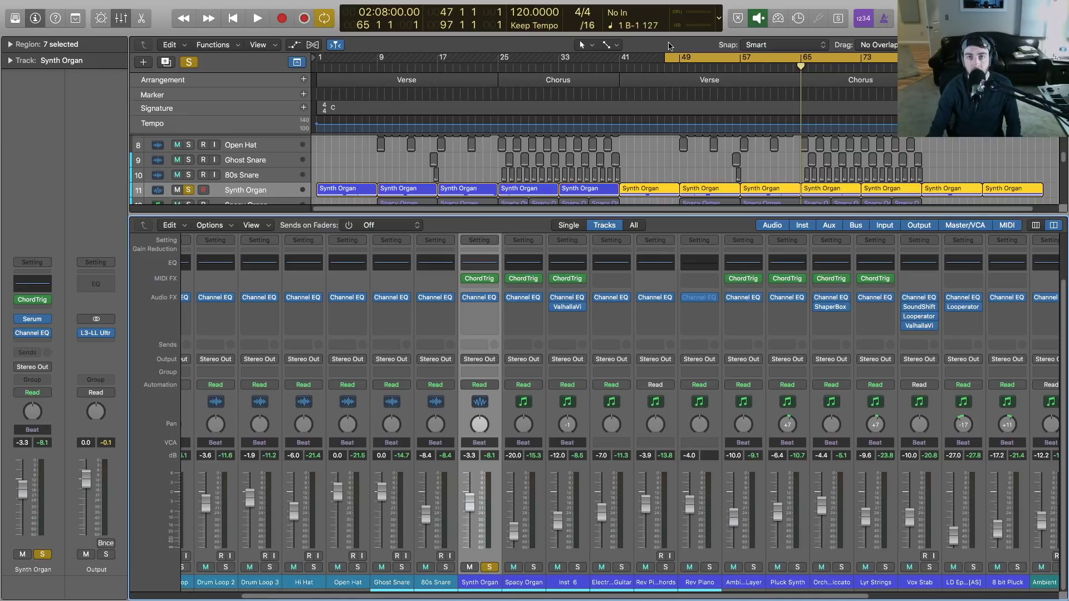
{"action": "left_click_drag", "start_coordinate": [666, 60], "coordinate": [620, 60]}
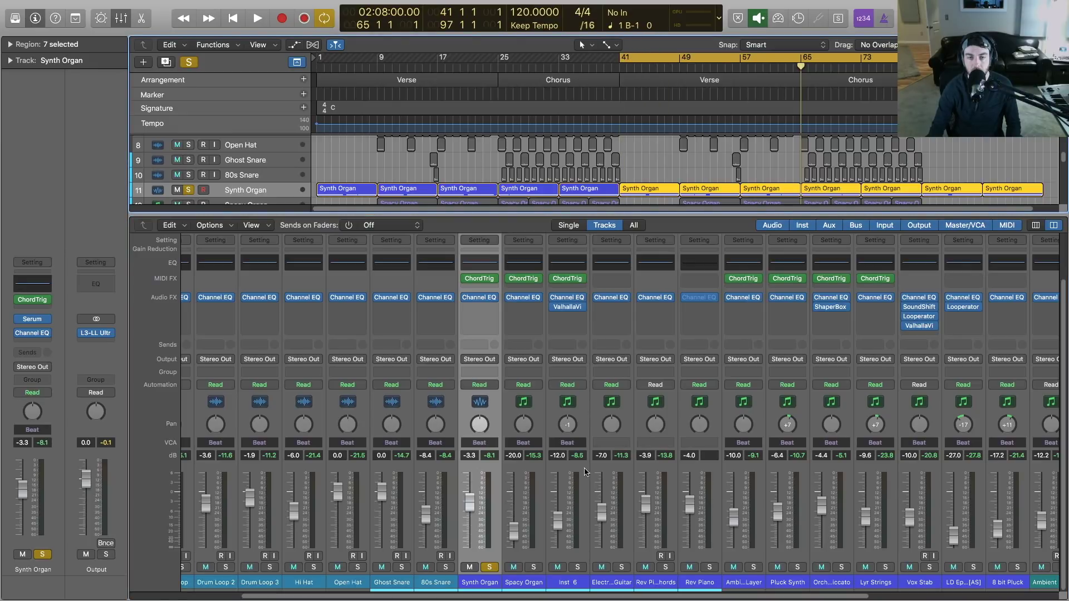
{"action": "left_click", "coordinate": [489, 568]}
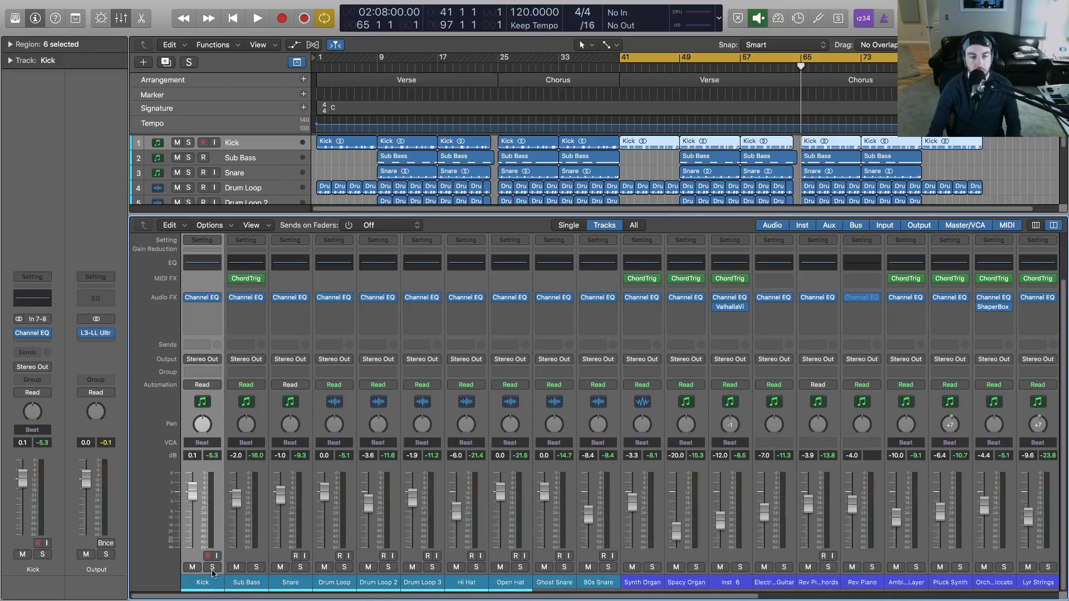
Step: Solo the Kick and Sub Bass channels and play them from bar 65 with cycle mode off
{"action": "left_click", "coordinate": [212, 568]}
{"action": "left_click", "coordinate": [256, 567]}
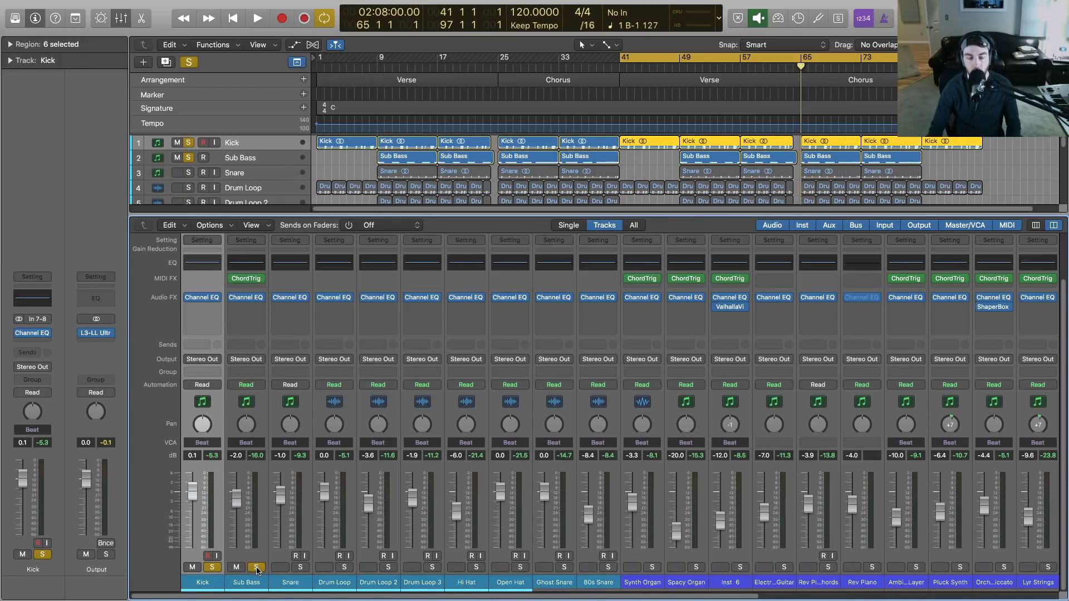
{"action": "key", "text": "c"}
{"action": "key", "text": "space"}
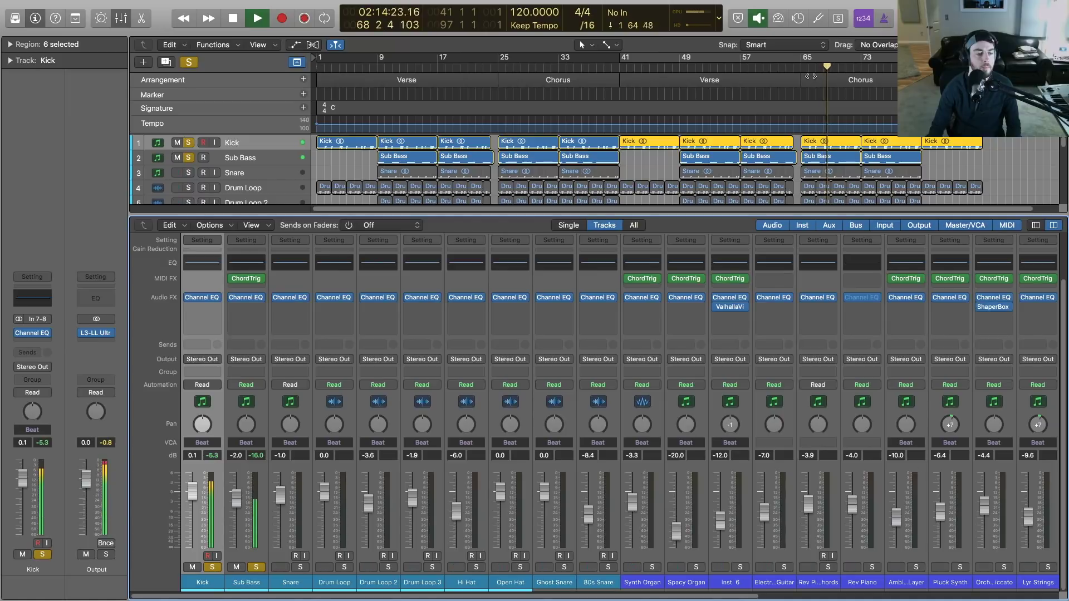
{"action": "key", "text": "space"}
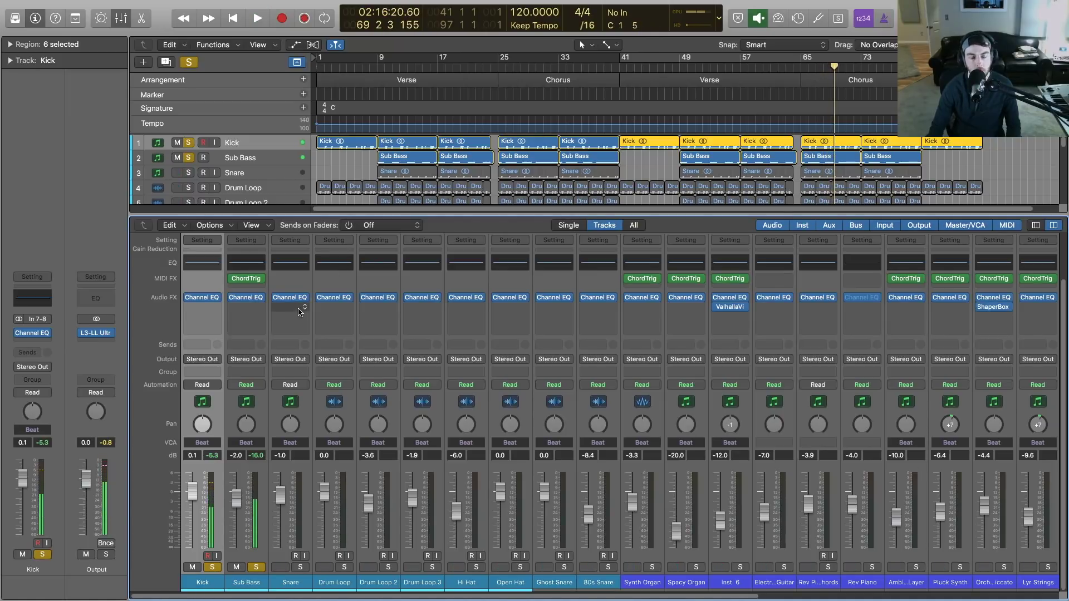
Step: Unsolo the Kick and Sub Bass, solo the Snare instead, and return the playhead to bar 65
{"action": "left_click", "coordinate": [212, 567]}
{"action": "left_click", "coordinate": [256, 567]}
{"action": "left_click", "coordinate": [301, 567]}
{"action": "left_click", "coordinate": [301, 568]}
{"action": "left_click", "coordinate": [301, 568]}
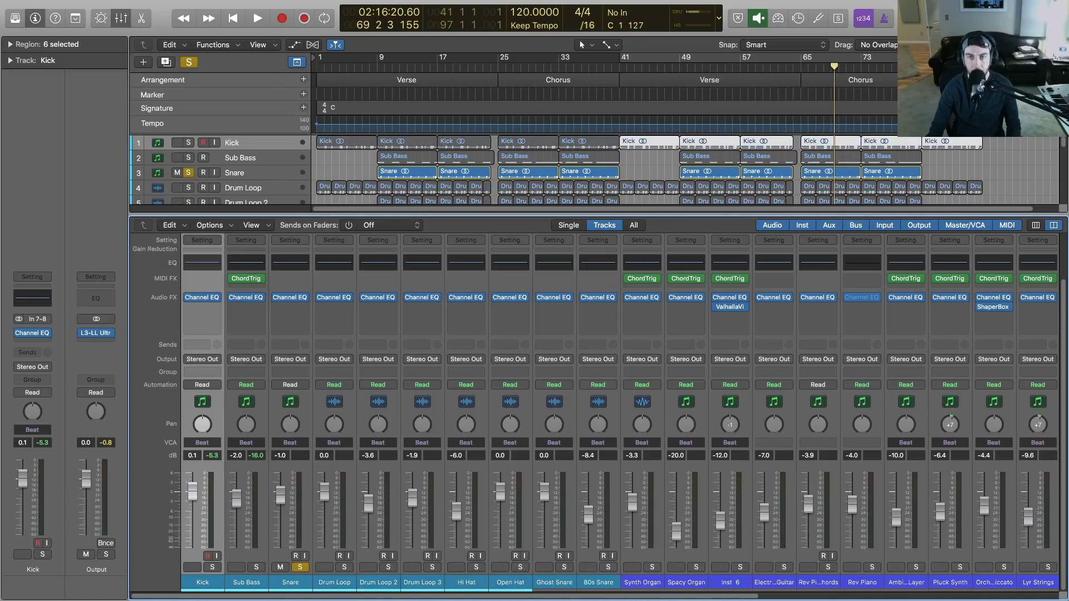
{"action": "left_click", "coordinate": [802, 68]}
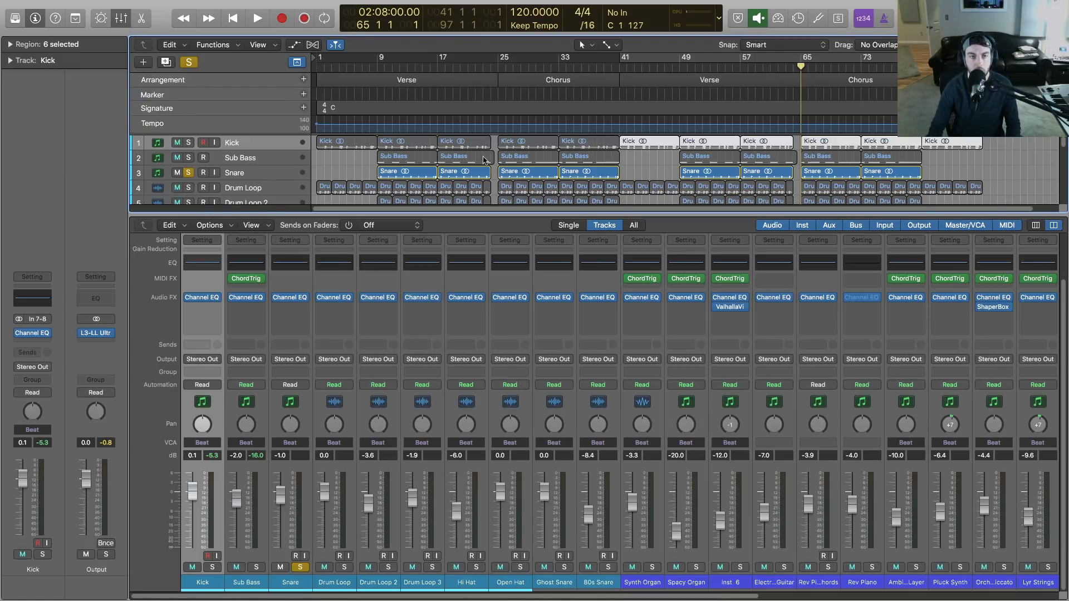
Step: Open the Snare channel's Channel EQ and play the soloed snare briefly to capture its frequency spectrum
{"action": "left_click", "coordinate": [296, 264]}
{"action": "key", "text": "space"}
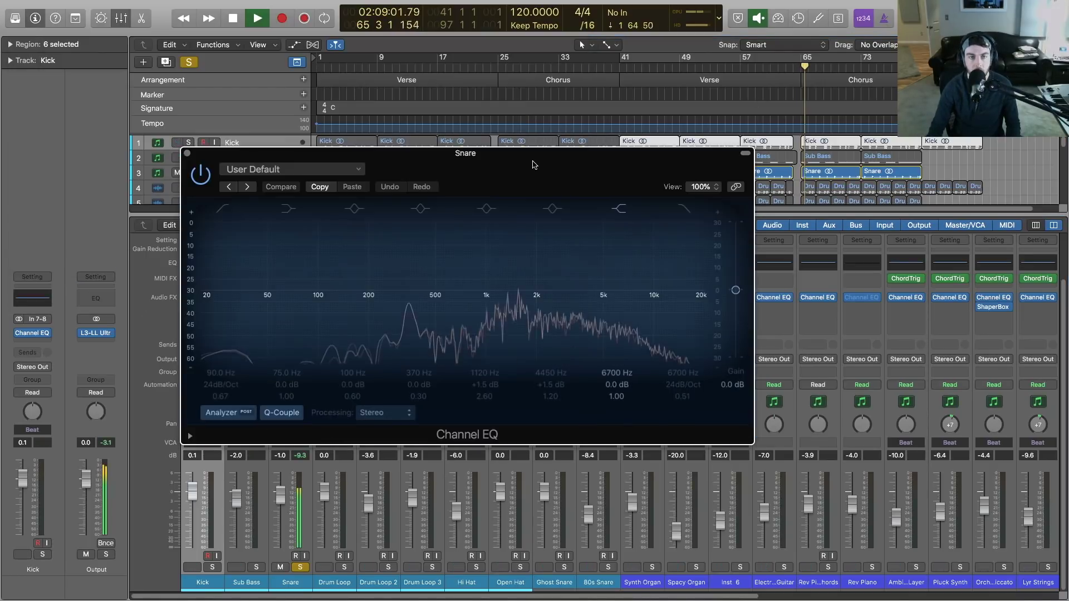
{"action": "left_click_drag", "start_coordinate": [533, 164], "coordinate": [545, 157]}
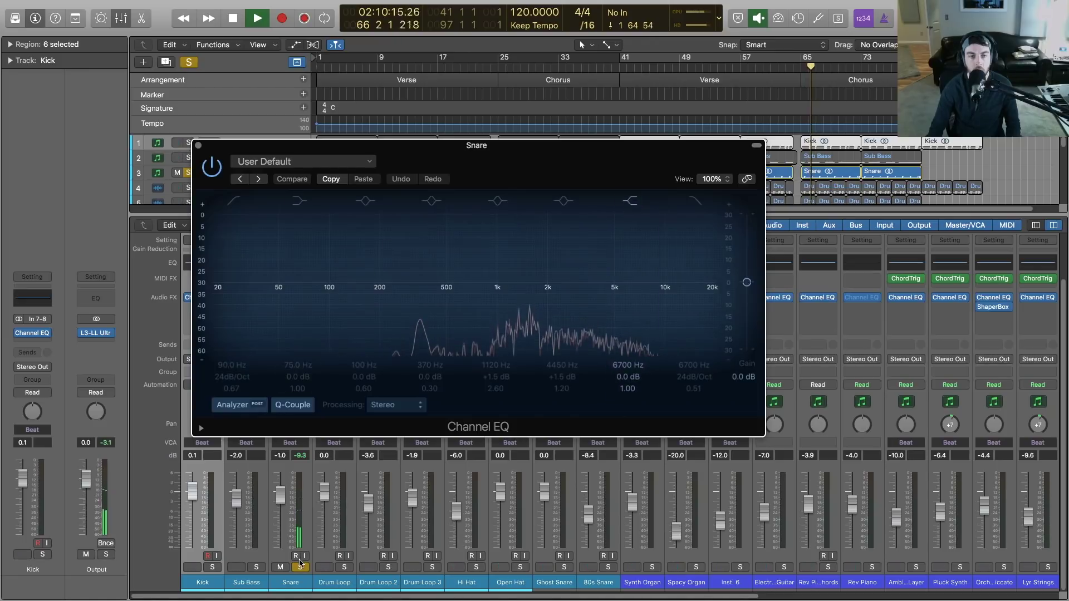
{"action": "key", "text": "space"}
Step: Enable the snare EQ's low cut at about 146 Hz, 48 dB/Oct, and set its mid peak band to 1300 Hz, -4.5 dB, Q 1.50
{"action": "left_click", "coordinate": [234, 200]}
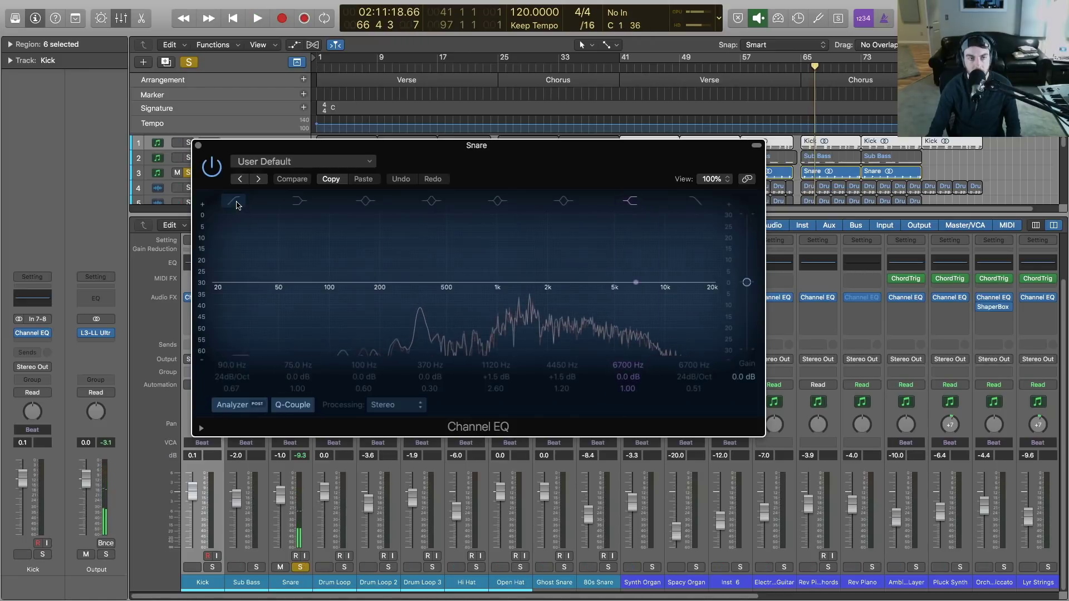
{"action": "mouse_move", "coordinate": [307, 333]}
{"action": "left_mouse_down"}
{"action": "mouse_move", "coordinate": [351, 334]}
{"action": "mouse_move", "coordinate": [317, 334]}
{"action": "left_mouse_up"}
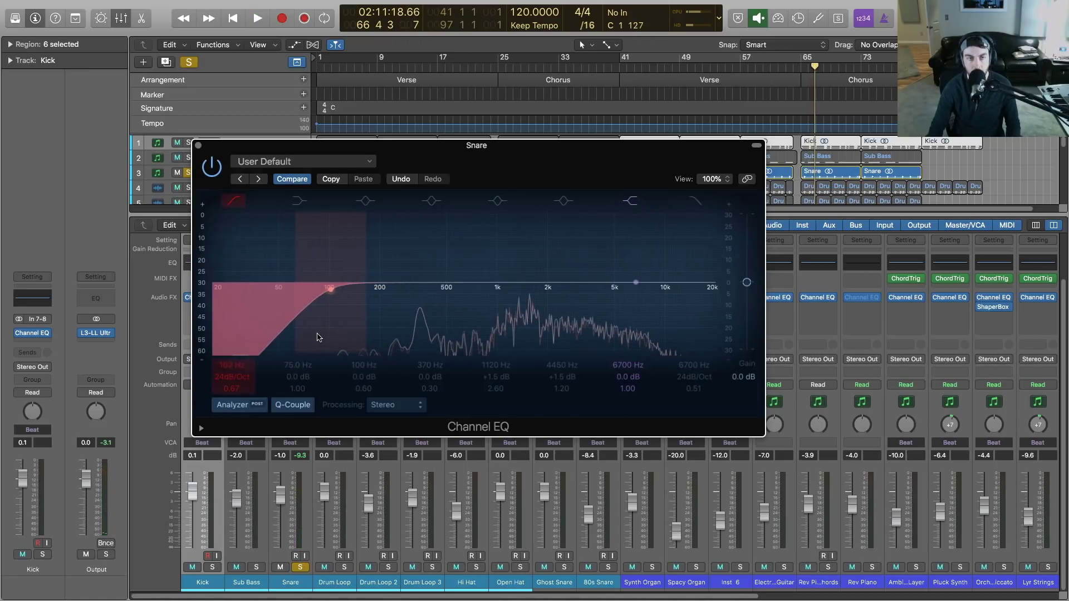
{"action": "left_click_drag", "start_coordinate": [228, 379], "coordinate": [357, 343]}
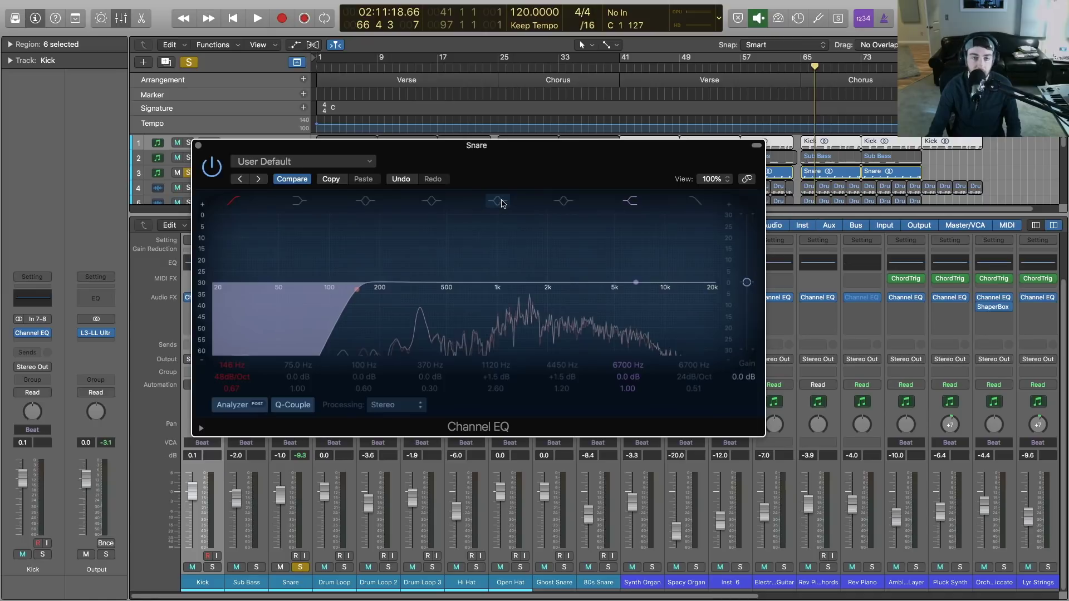
{"action": "left_click", "coordinate": [500, 201]}
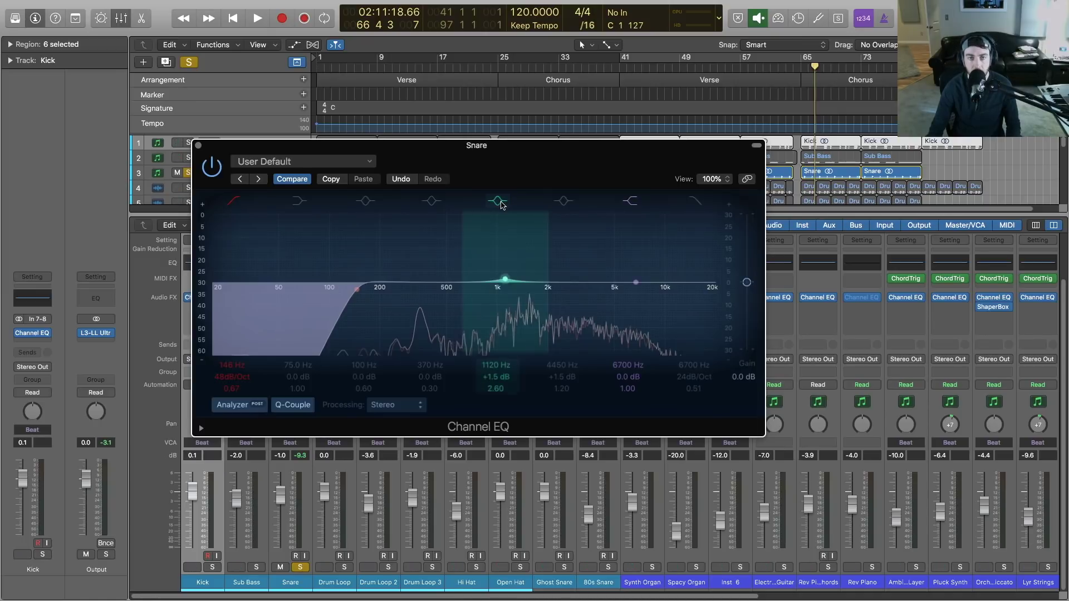
{"action": "mouse_move", "coordinate": [504, 281]}
{"action": "left_mouse_down"}
{"action": "mouse_move", "coordinate": [550, 271]}
{"action": "mouse_move", "coordinate": [519, 295]}
{"action": "left_mouse_up"}
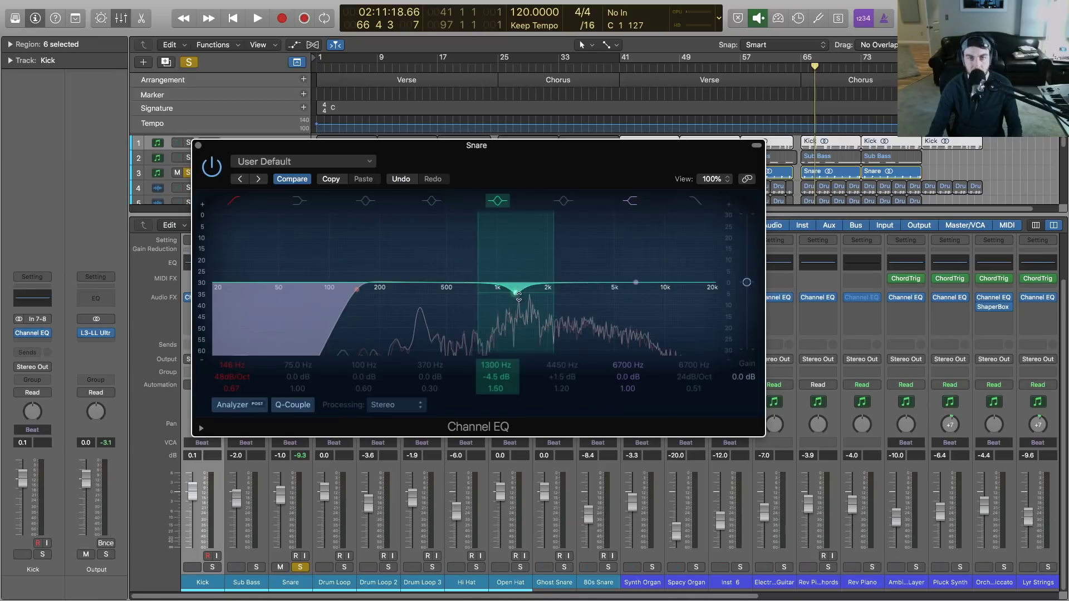
Step: Reshape the snare EQ's mid peak band to 1380 Hz, -6.5 dB, Q 0.71 while playing the soloed snare
{"action": "left_click_drag", "start_coordinate": [555, 262], "coordinate": [563, 263]}
{"action": "left_click_drag", "start_coordinate": [516, 292], "coordinate": [519, 291]}
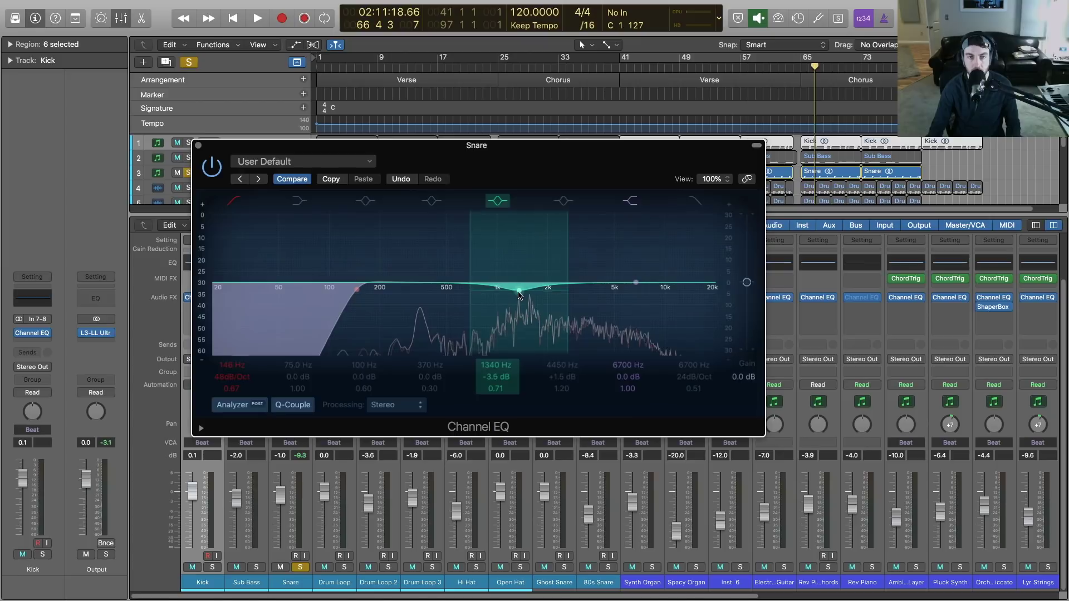
{"action": "key", "text": "space"}
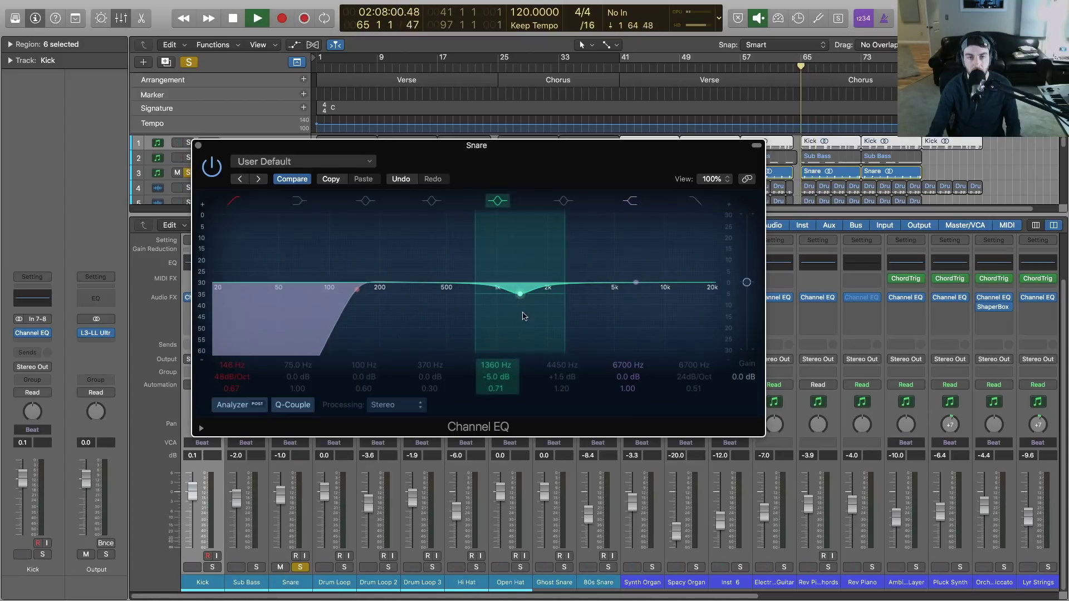
{"action": "left_click_drag", "start_coordinate": [520, 299], "coordinate": [523, 302]}
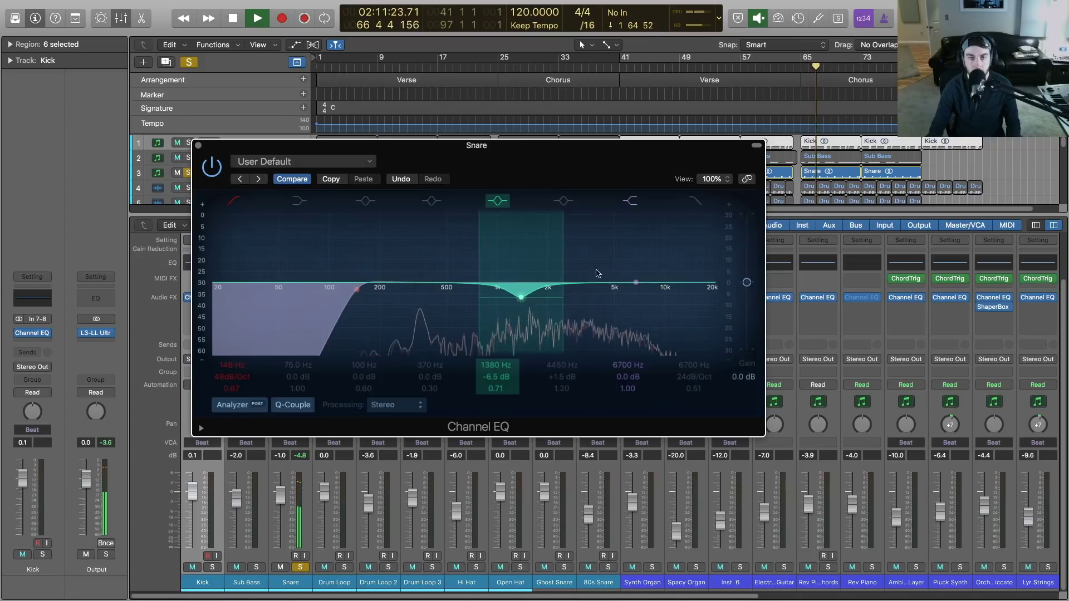
Step: Enable the snare EQ's next higher peak band, set it to 2400 Hz, -5.5 dB, Q 0.71, and stop playback
{"action": "left_click", "coordinate": [561, 204]}
{"action": "left_click_drag", "start_coordinate": [556, 249], "coordinate": [511, 267]}
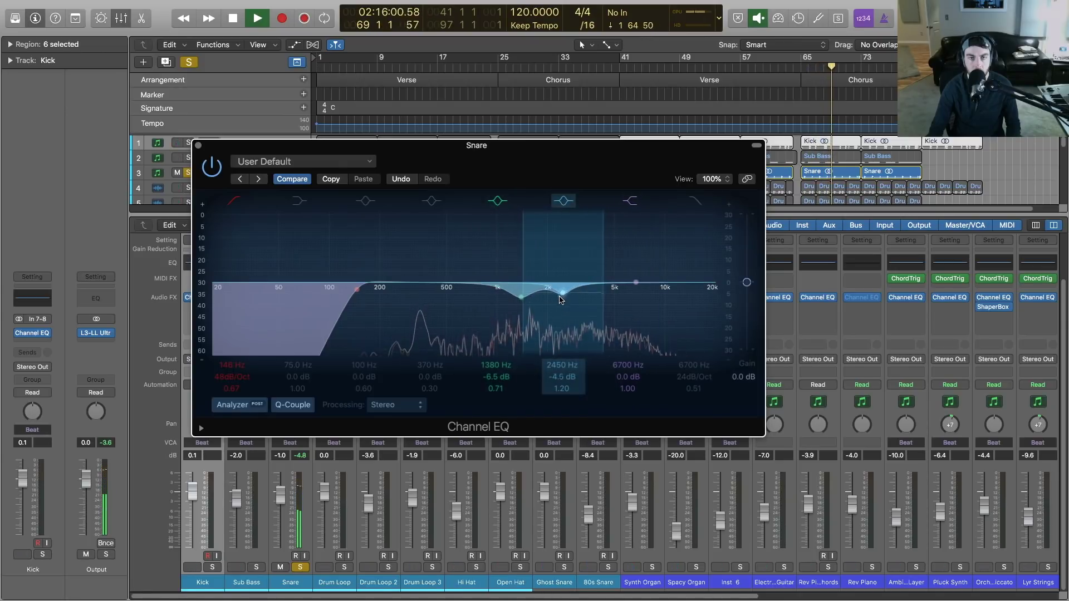
{"action": "mouse_move", "coordinate": [598, 269]}
{"action": "left_mouse_down"}
{"action": "mouse_move", "coordinate": [613, 269]}
{"action": "mouse_move", "coordinate": [602, 269]}
{"action": "left_mouse_up"}
{"action": "left_click_drag", "start_coordinate": [561, 304], "coordinate": [561, 300]}
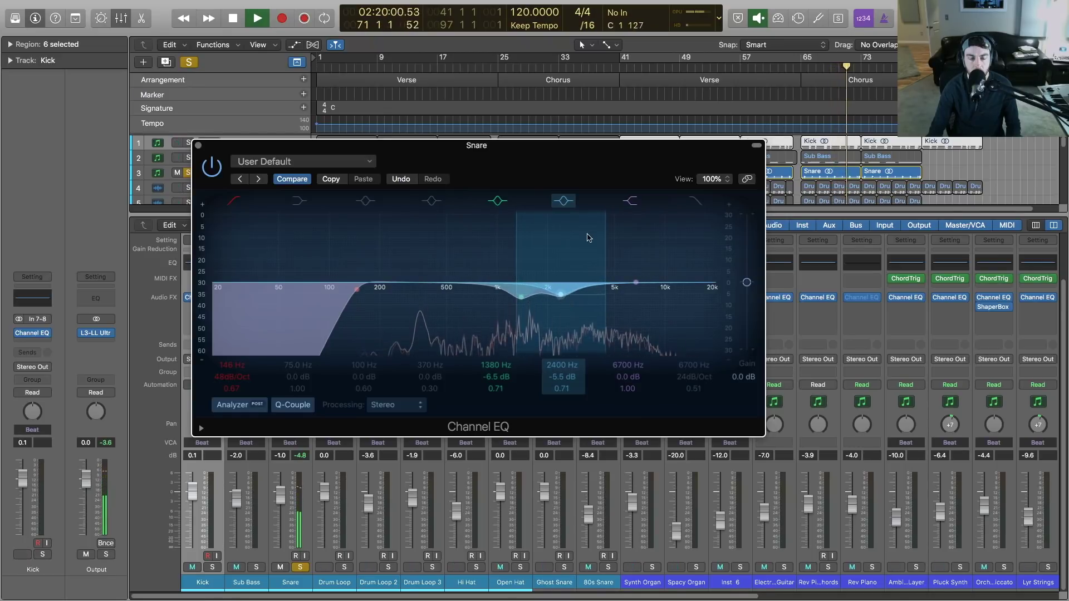
{"action": "key", "text": "space"}
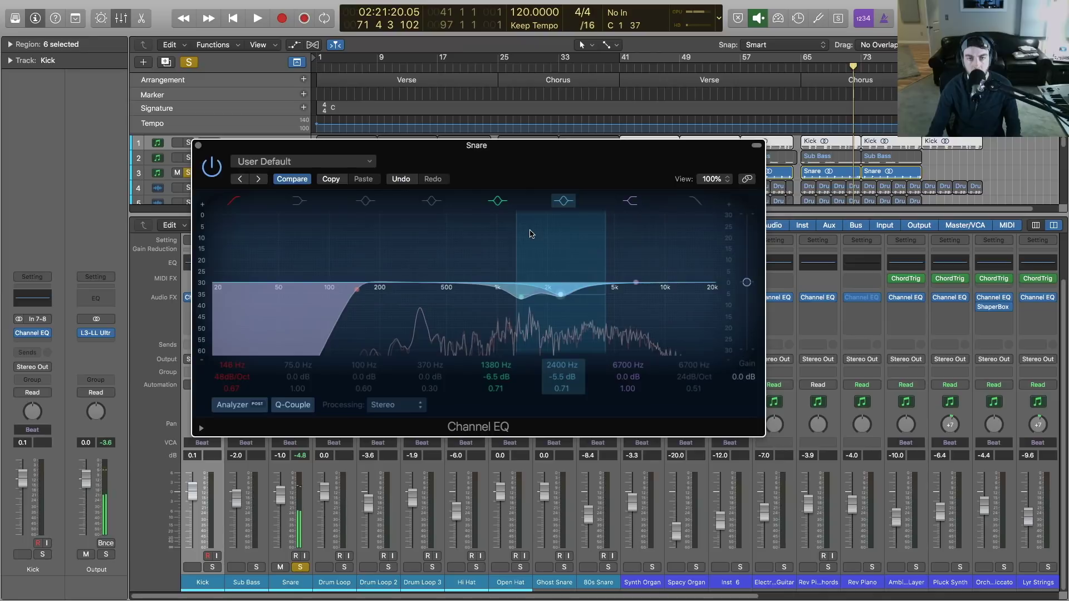
Step: Unsolo the Snare, play the full mix briefly from the chorus, and close the snare's Channel EQ
{"action": "left_click", "coordinate": [300, 567]}
{"action": "key", "text": "space"}
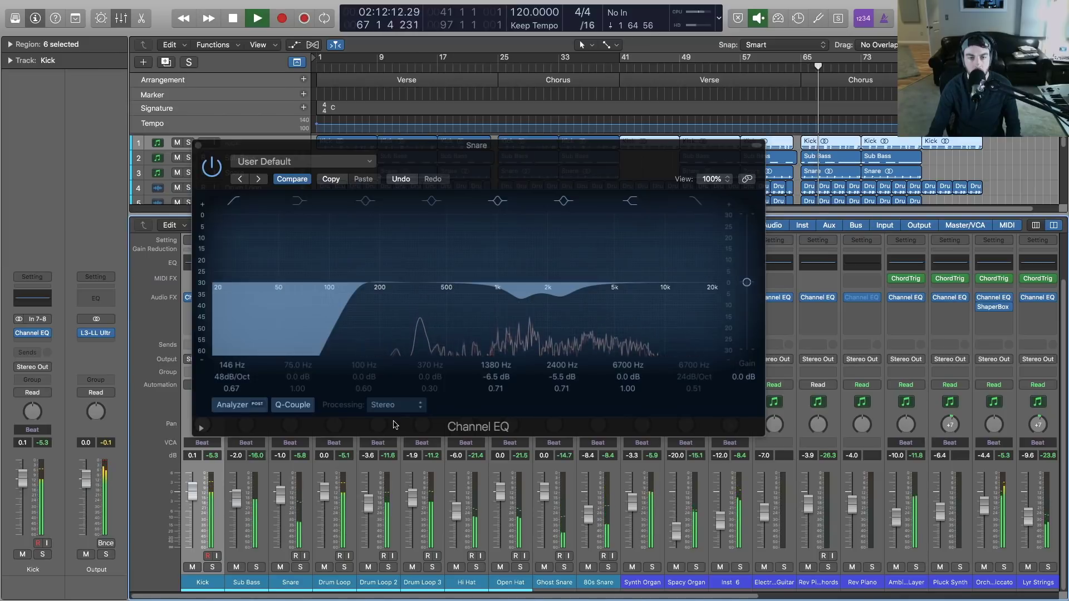
{"action": "key", "text": "space"}
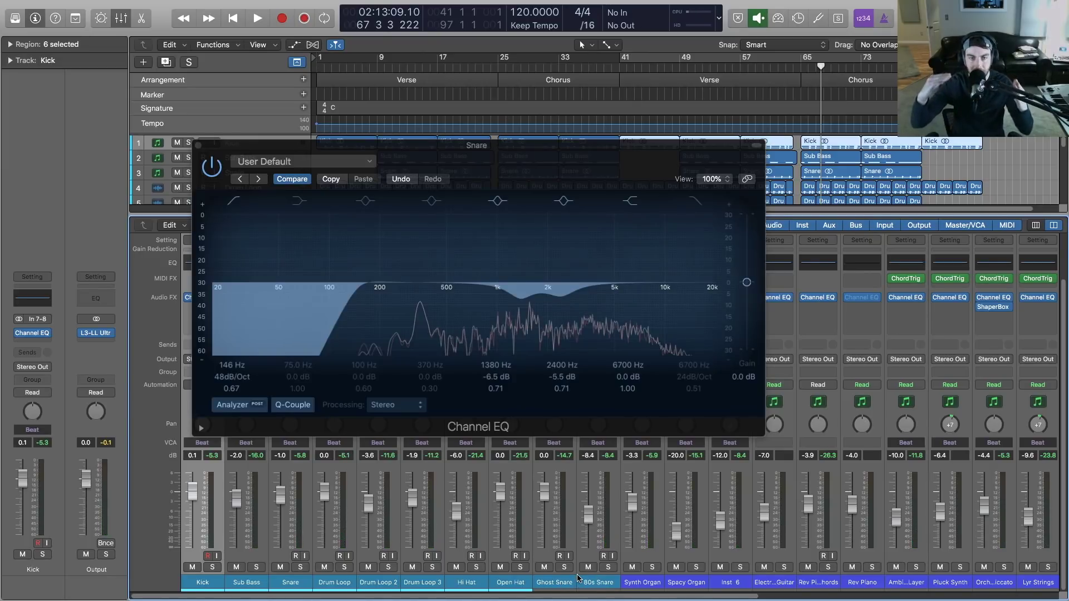
{"action": "left_click", "coordinate": [199, 147]}
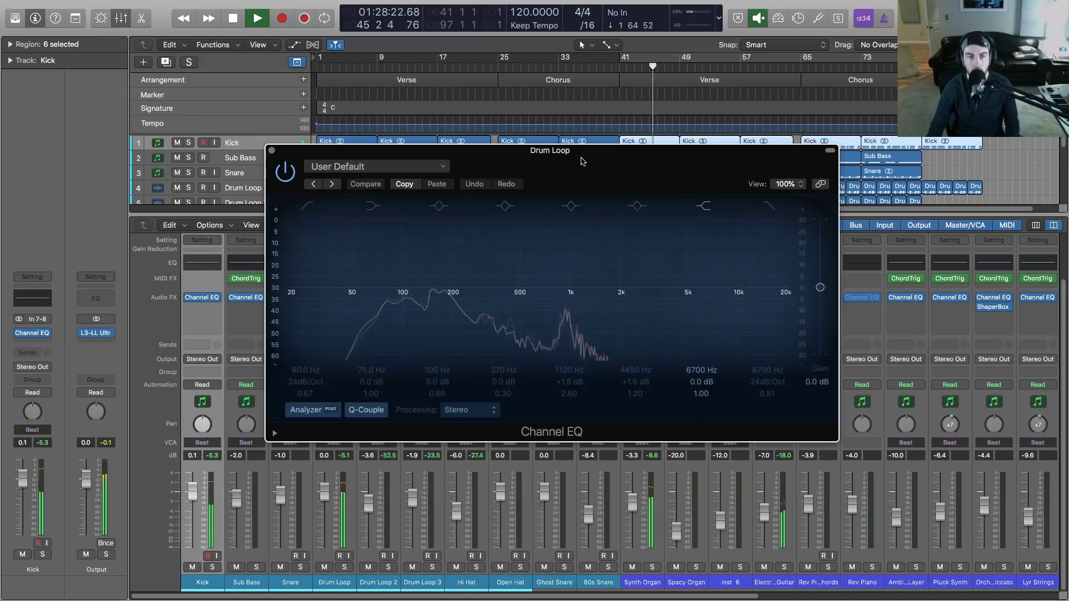
Step: Capture the Drum Loop's spectrum in its Channel EQ during full-mix playback, then stop and return the playhead to bar 41
{"action": "left_click_drag", "start_coordinate": [582, 161], "coordinate": [589, 172]}
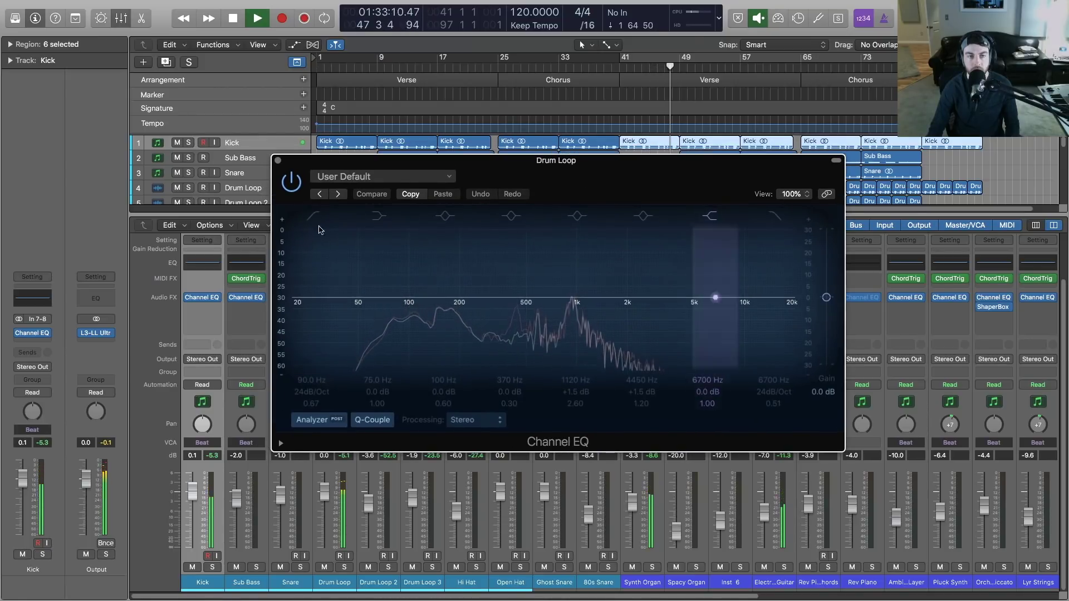
{"action": "key", "text": "space"}
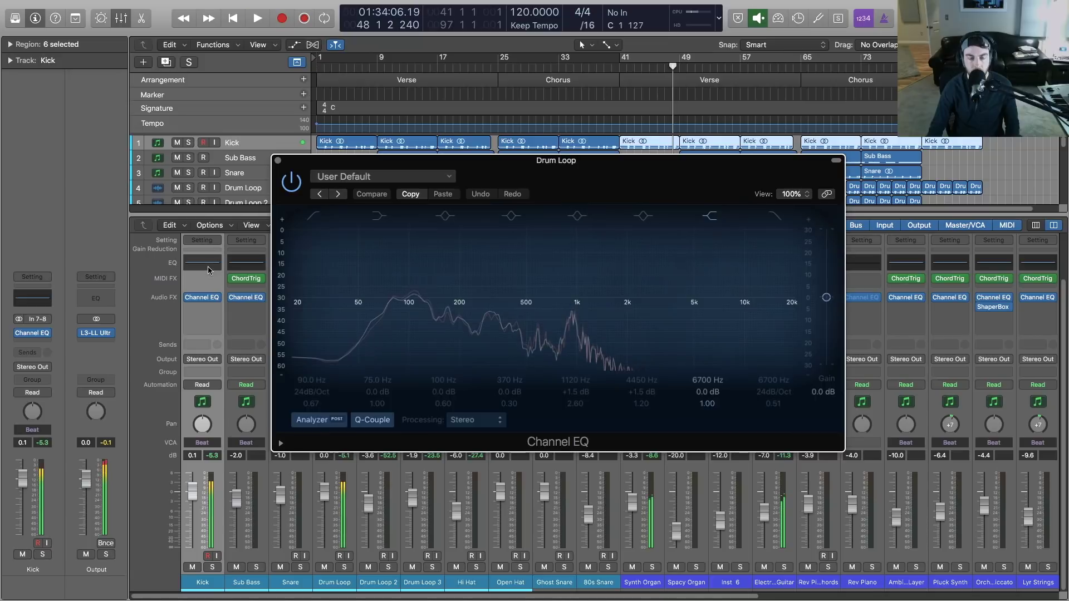
{"action": "left_click", "coordinate": [621, 69]}
{"action": "left_click_drag", "start_coordinate": [511, 160], "coordinate": [593, 221]}
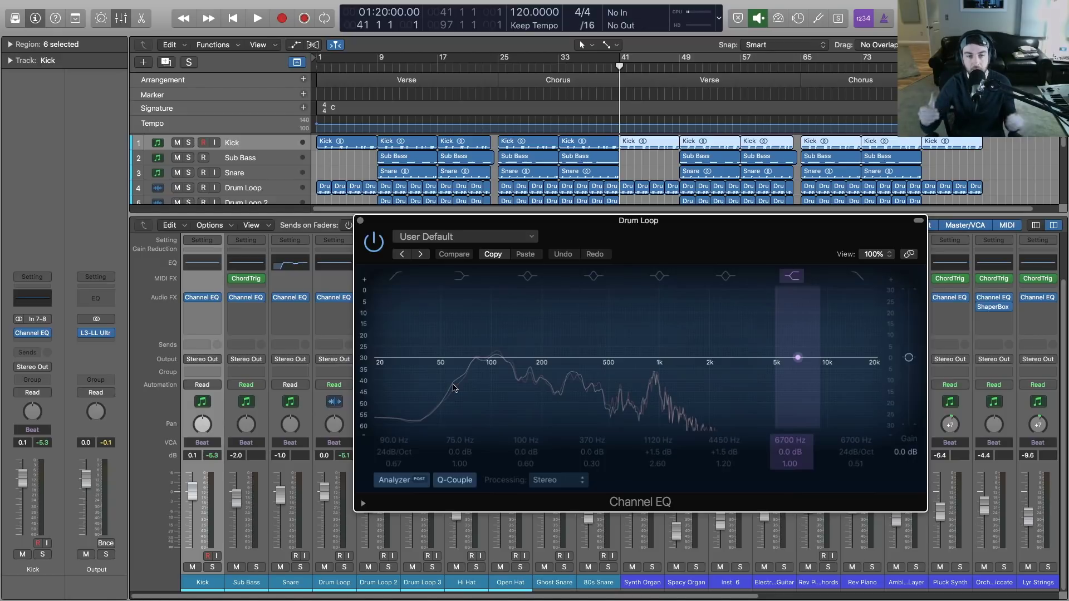
Step: Open the Kick's Channel EQ beside the Drum Loop's and play from bar 41 to compare their low-end spectra
{"action": "left_click", "coordinate": [204, 262]}
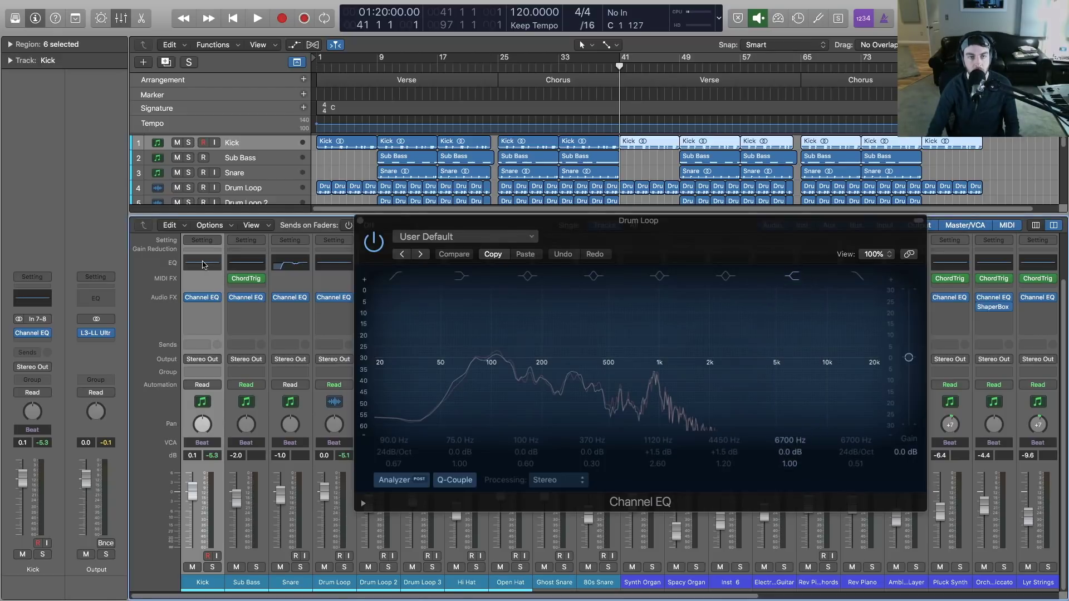
{"action": "left_click_drag", "start_coordinate": [584, 307], "coordinate": [440, 250]}
{"action": "left_click_drag", "start_coordinate": [287, 22], "coordinate": [330, 178]}
{"action": "left_click_drag", "start_coordinate": [530, 230], "coordinate": [655, 221]}
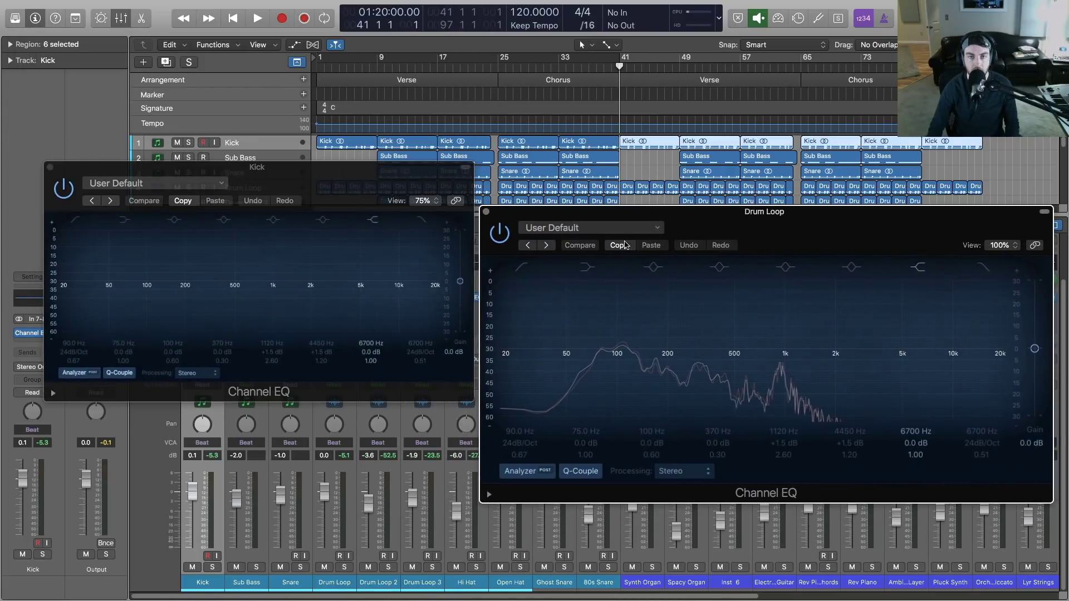
{"action": "key", "text": "space"}
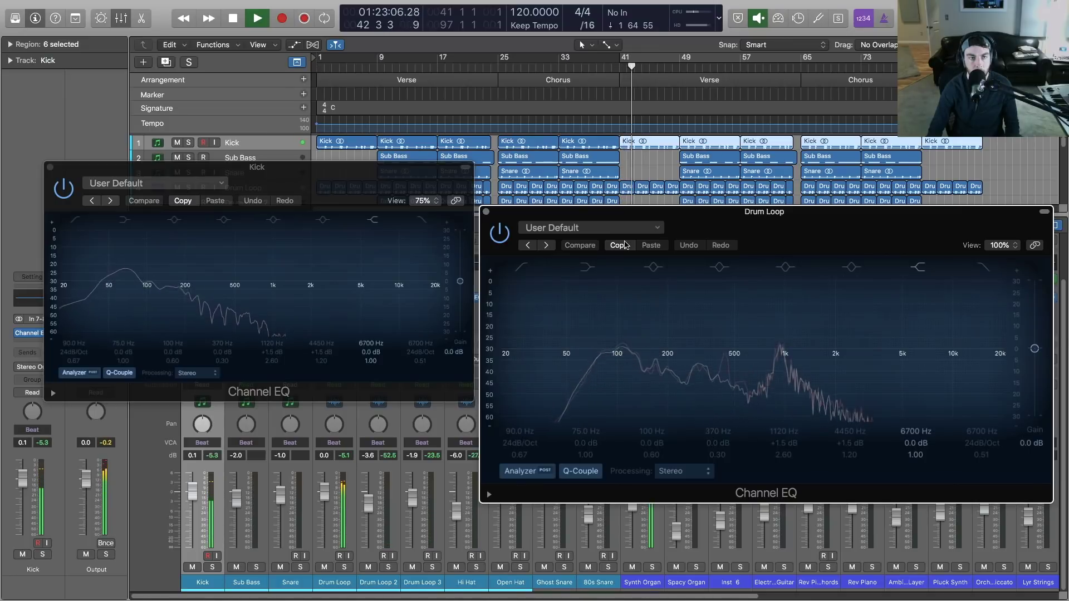
{"action": "key", "text": "space"}
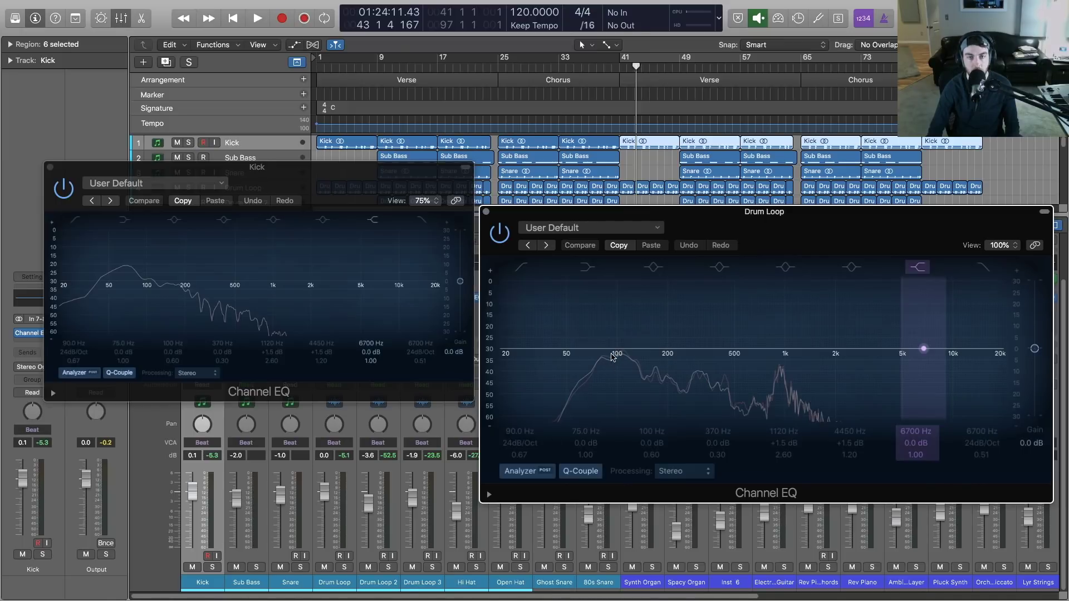
Step: Enable the Drum Loop EQ's low cut at about 104 Hz, 36 dB/Oct, audition it, and close that EQ
{"action": "left_click", "coordinate": [523, 268]}
{"action": "left_click_drag", "start_coordinate": [501, 440], "coordinate": [502, 432]}
{"action": "mouse_move", "coordinate": [606, 394]}
{"action": "left_mouse_down"}
{"action": "mouse_move", "coordinate": [626, 394]}
{"action": "mouse_move", "coordinate": [615, 394]}
{"action": "left_mouse_up"}
{"action": "key", "text": "space"}
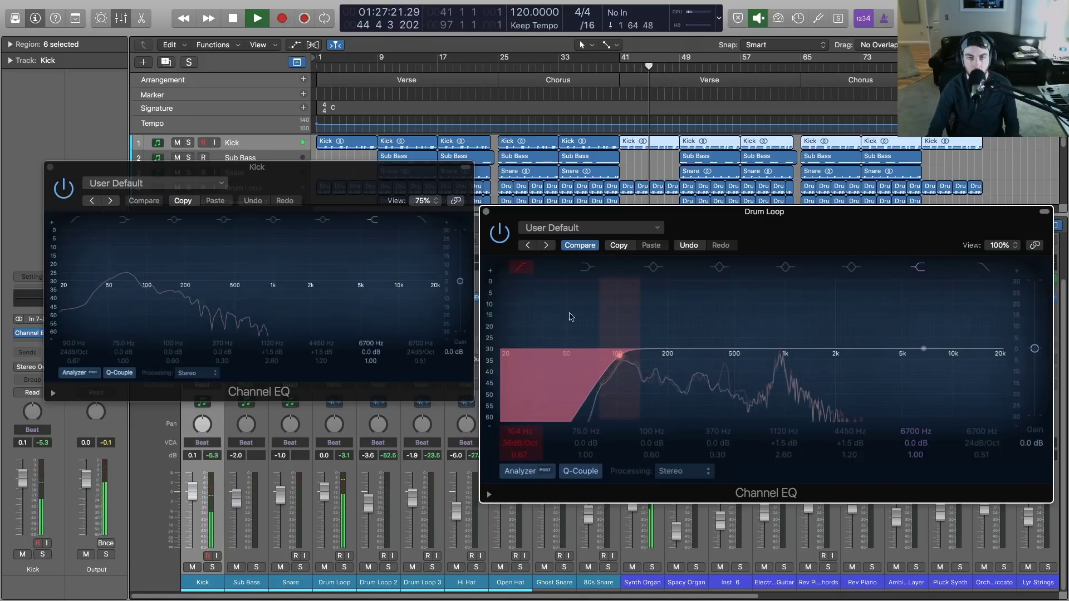
{"action": "left_click", "coordinate": [485, 211]}
Step: Enlarge the Kick's Channel EQ window to 92% to examine its spectrum during playback, then close it
{"action": "left_click_drag", "start_coordinate": [209, 173], "coordinate": [445, 230]}
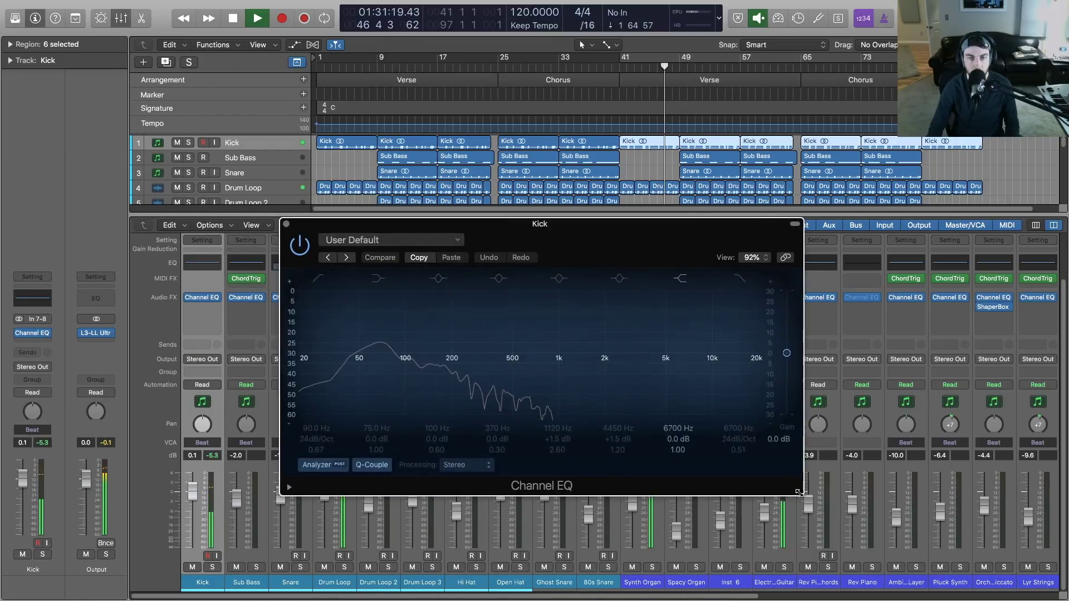
{"action": "left_click_drag", "start_coordinate": [705, 457], "coordinate": [807, 484]}
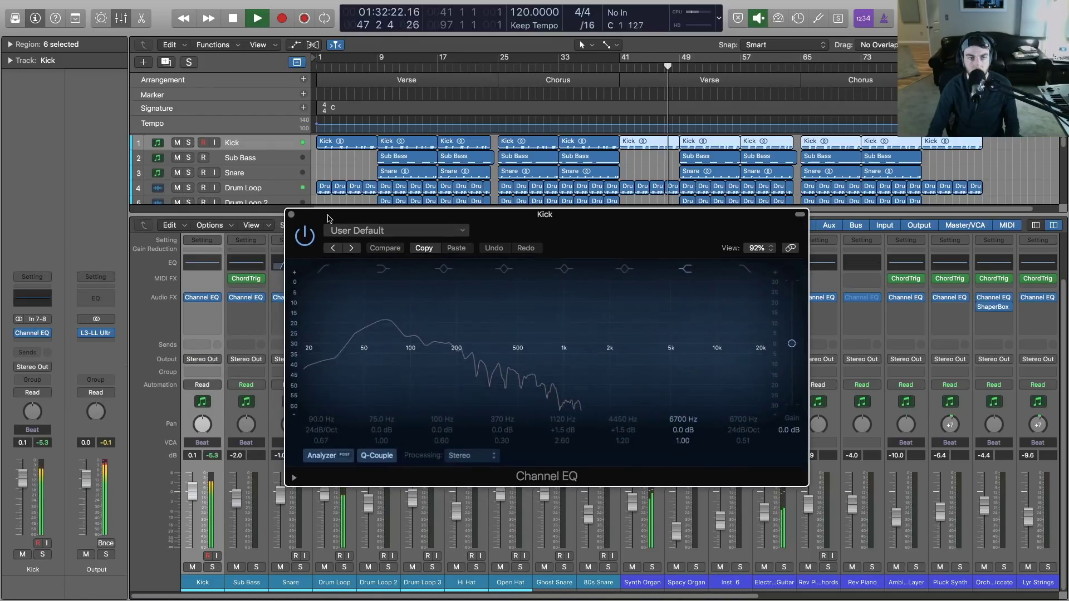
{"action": "left_click", "coordinate": [292, 215]}
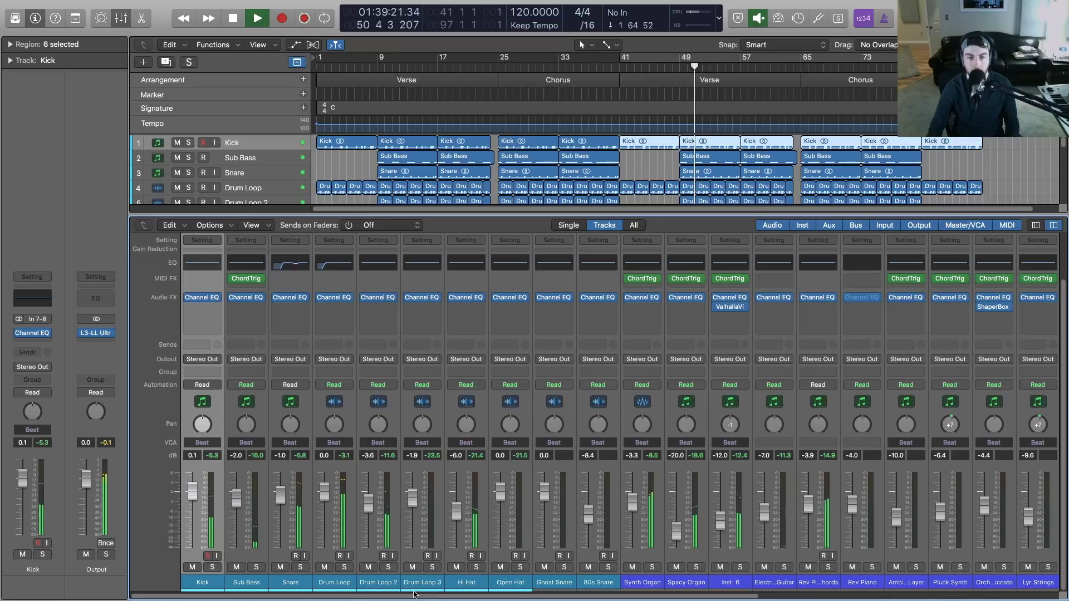
Step: Solo Drum Loop 2, open its Channel EQ, and play it from bar 49 to capture its spectrum
{"action": "left_click", "coordinate": [386, 576]}
{"action": "left_click", "coordinate": [388, 568]}
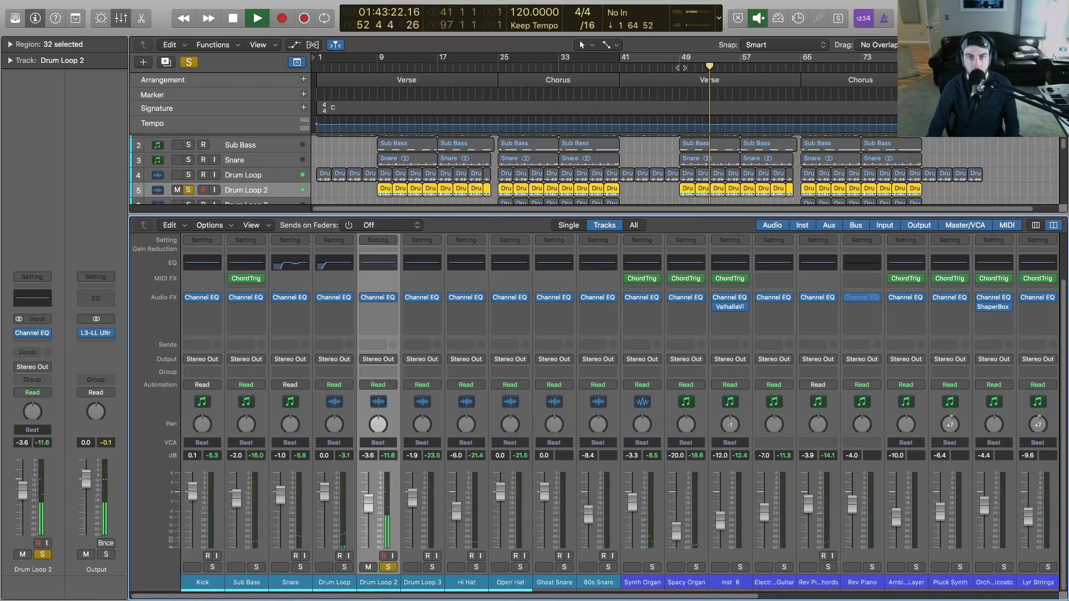
{"action": "key", "text": "space"}
{"action": "left_click", "coordinate": [378, 297]}
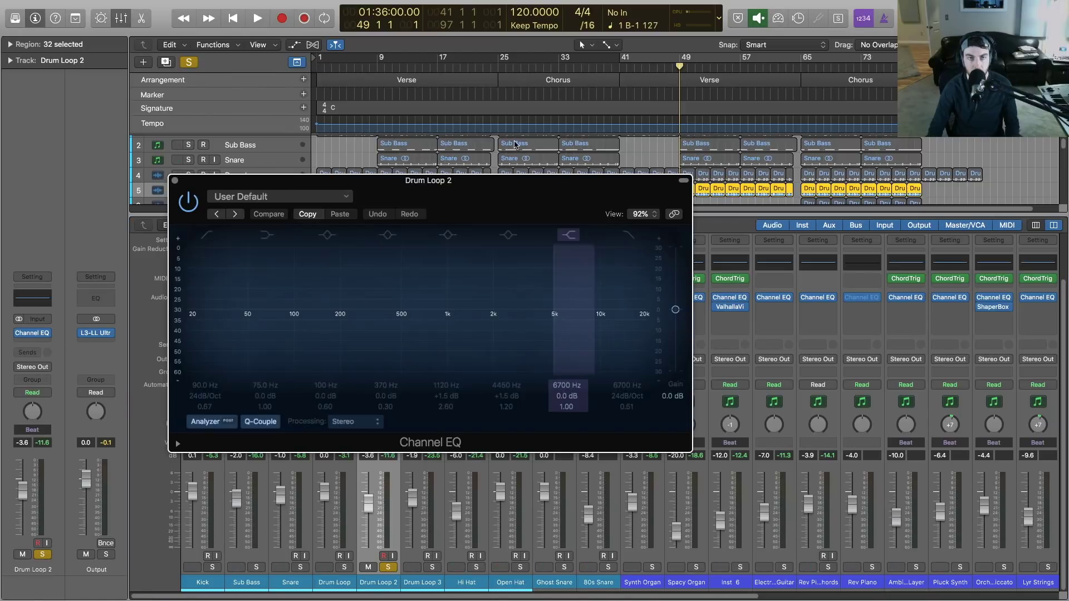
{"action": "left_click_drag", "start_coordinate": [511, 186], "coordinate": [567, 198]}
{"action": "key", "text": "space"}
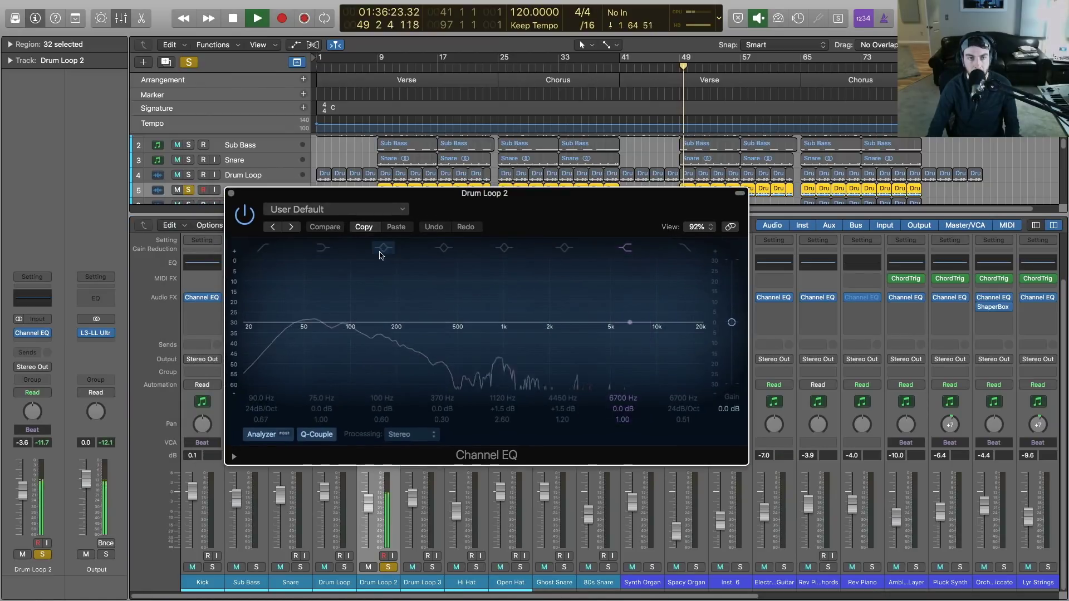
Step: Enable Drum Loop 2's low cut at about 73 Hz, 24 dB/Oct, and stop playback
{"action": "left_click", "coordinate": [269, 253]}
{"action": "mouse_move", "coordinate": [354, 374]}
{"action": "left_mouse_down"}
{"action": "mouse_move", "coordinate": [319, 374]}
{"action": "mouse_move", "coordinate": [342, 377]}
{"action": "left_mouse_up"}
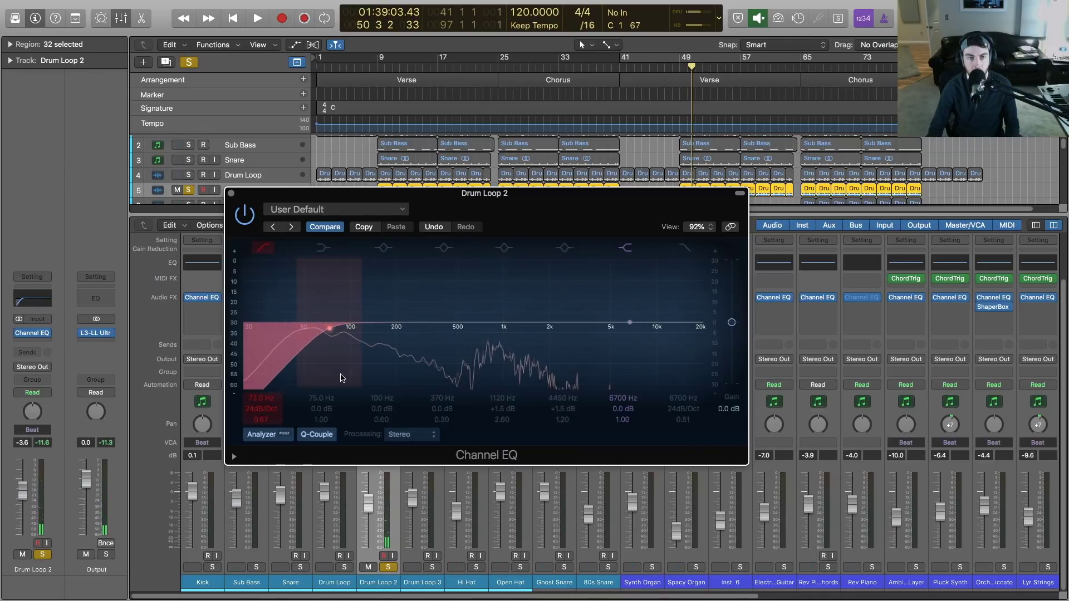
{"action": "key", "text": "space"}
Step: Solo Drum Loop and Kick alongside Drum Loop 2 and set Drum Loop 2's low cut to 90 Hz during playback
{"action": "left_click", "coordinate": [344, 567]}
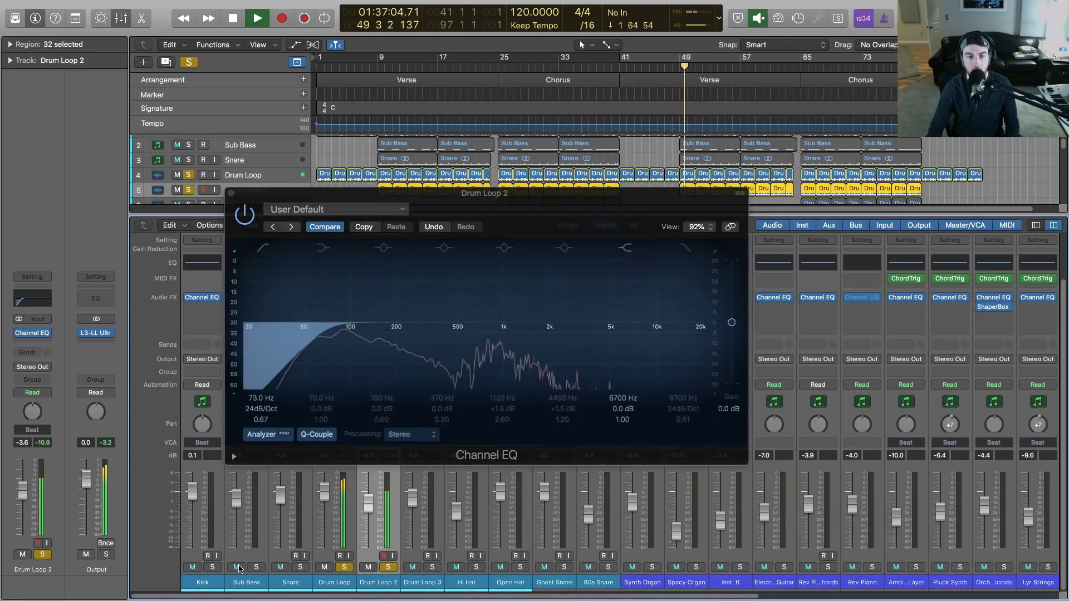
{"action": "left_click", "coordinate": [212, 567]}
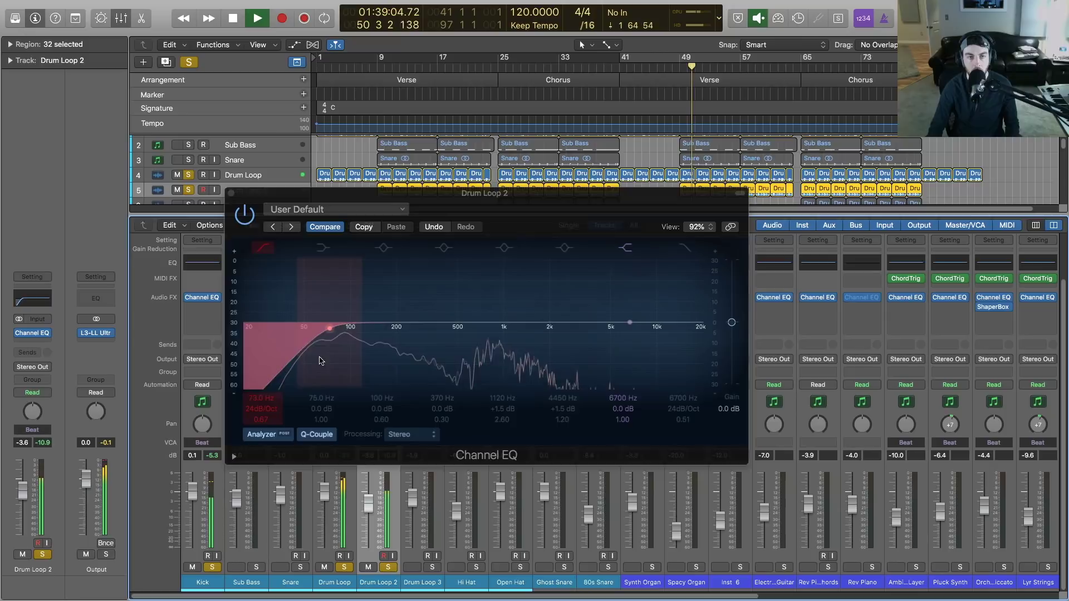
{"action": "left_click_drag", "start_coordinate": [320, 362], "coordinate": [329, 361]}
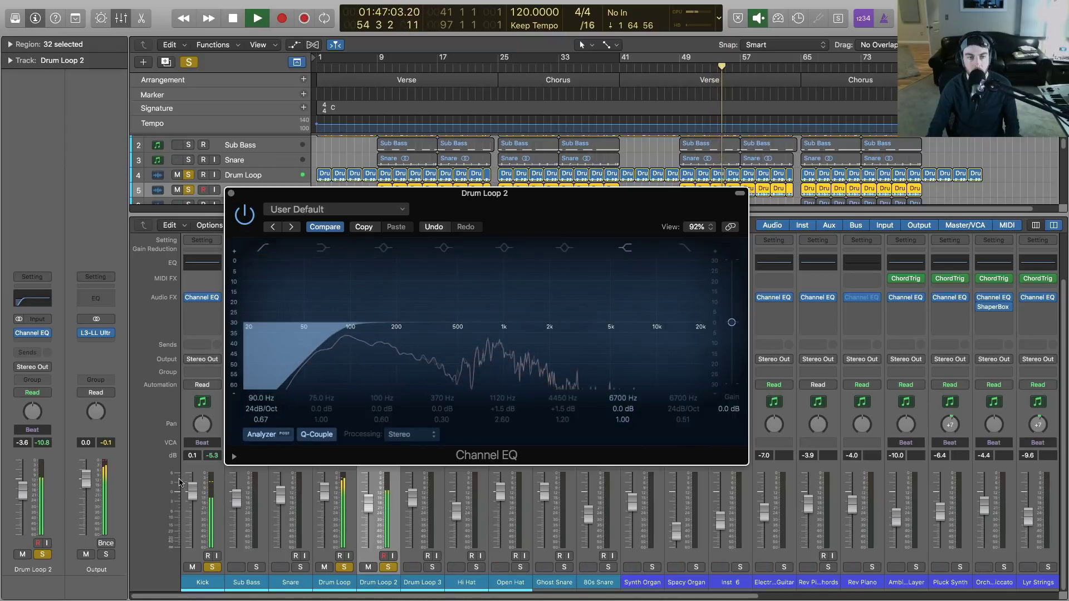
Step: Lower the Kick channel's volume to -0.8 dB while the soloed drums play, then stop playback
{"action": "left_click", "coordinate": [191, 489], "text": "alt"}
{"action": "left_click_drag", "start_coordinate": [192, 492], "coordinate": [192, 496]}
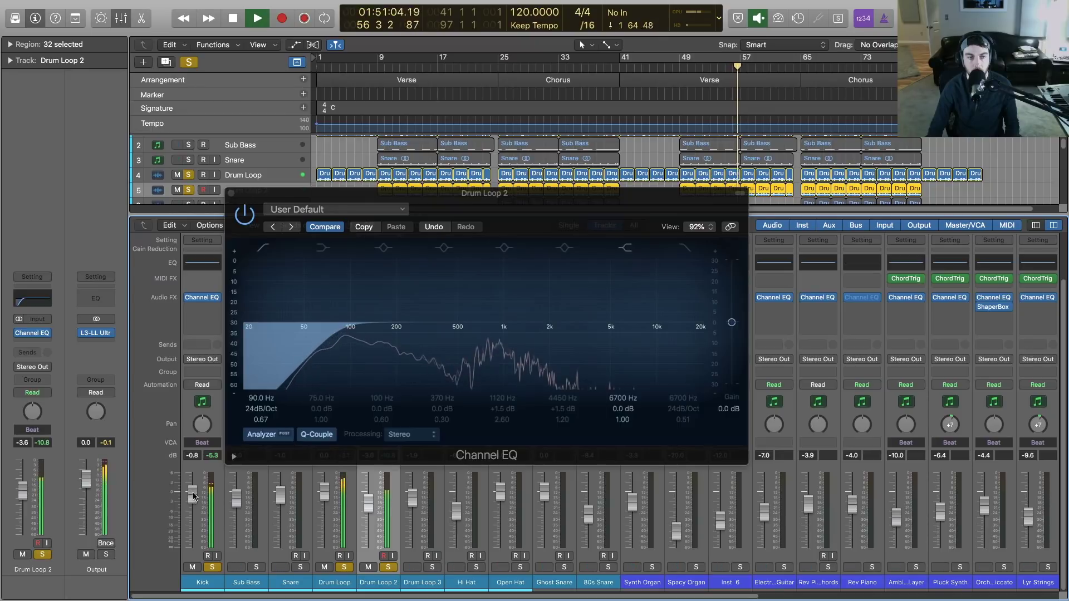
{"action": "key", "text": "space"}
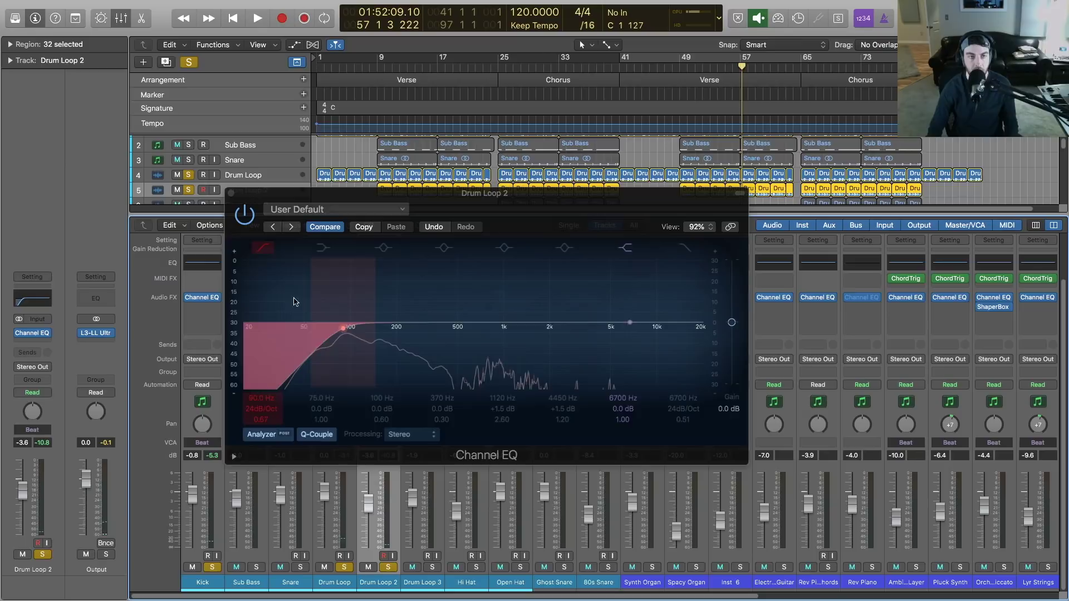
Step: Close Drum Loop 2's Channel EQ and unsolo the Kick, Drum Loop and Drum Loop 2 channels
{"action": "left_click", "coordinate": [231, 193]}
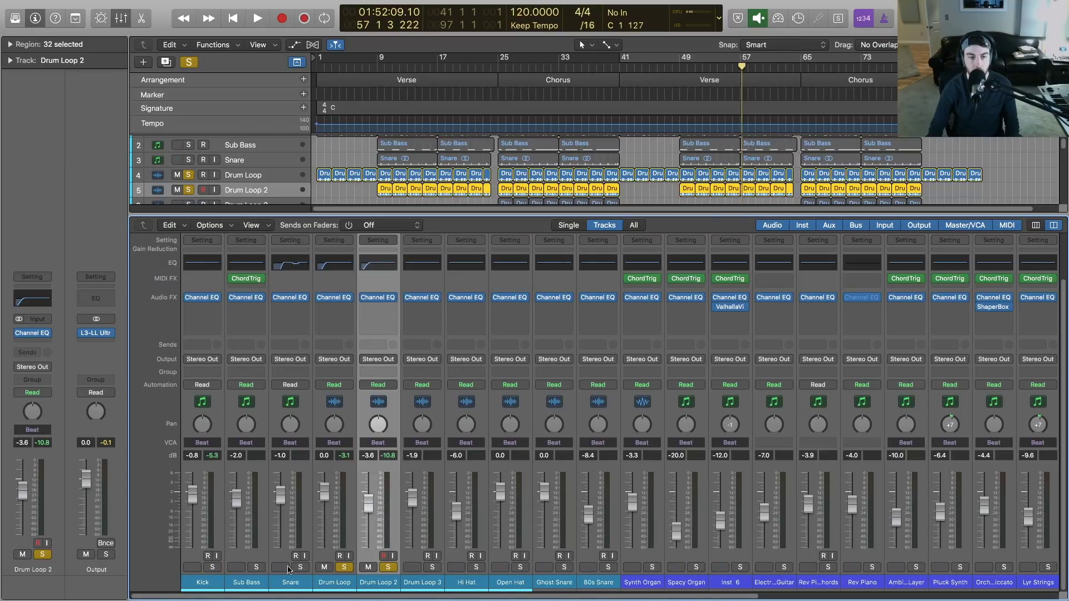
{"action": "left_click", "coordinate": [344, 567]}
{"action": "left_click", "coordinate": [388, 567]}
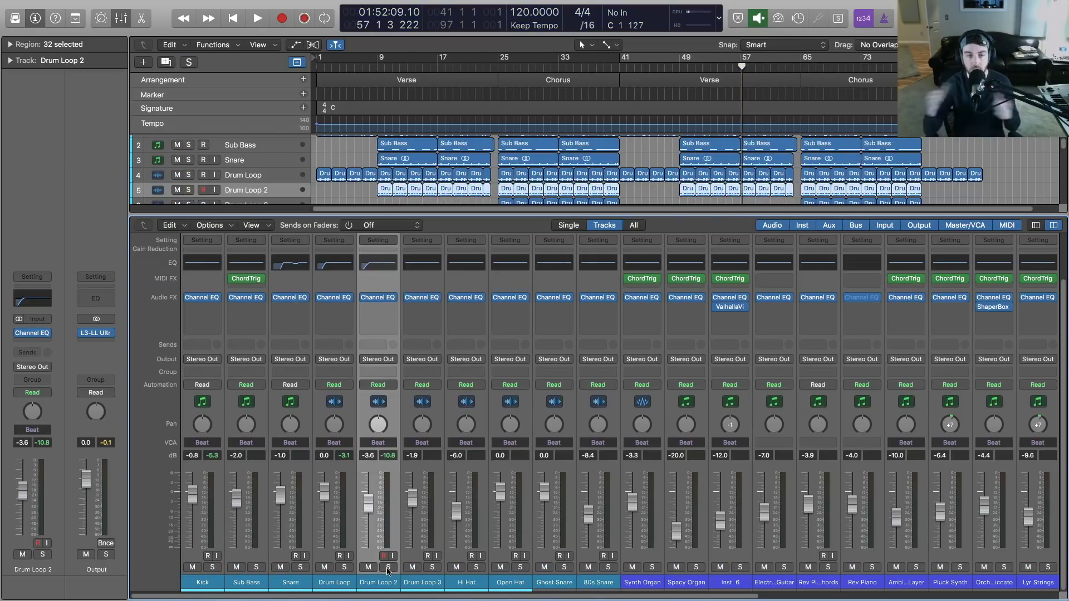
Step: Solo Drum Loop 3, play it briefly from bar 49, and unsolo it again
{"action": "left_click", "coordinate": [433, 567]}
{"action": "key", "text": "space"}
{"action": "key", "text": "space"}
{"action": "left_click", "coordinate": [433, 567]}
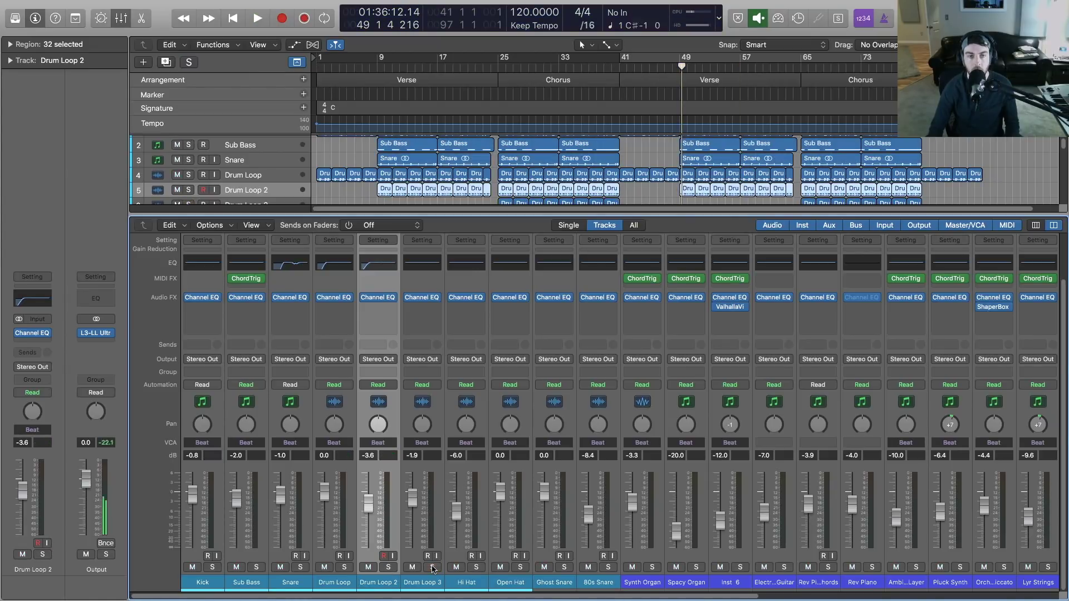
Step: Set Drum Loop 3's EQ low cut to 90 Hz, 48 dB/Oct, while it plays soloed with the Kick, and close the EQ
{"action": "scroll", "coordinate": [718, 133], "scroll_direction": "down", "scroll_amount": 1}
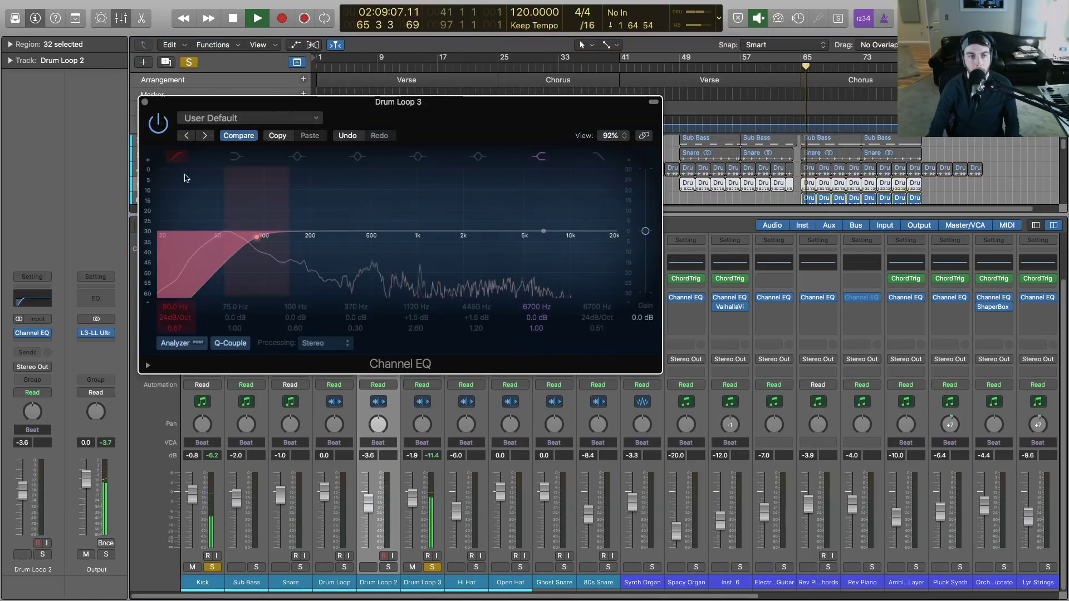
{"action": "mouse_move", "coordinate": [252, 283]}
{"action": "left_mouse_down"}
{"action": "mouse_move", "coordinate": [177, 301]}
{"action": "mouse_move", "coordinate": [260, 283]}
{"action": "mouse_move", "coordinate": [249, 283]}
{"action": "left_mouse_up"}
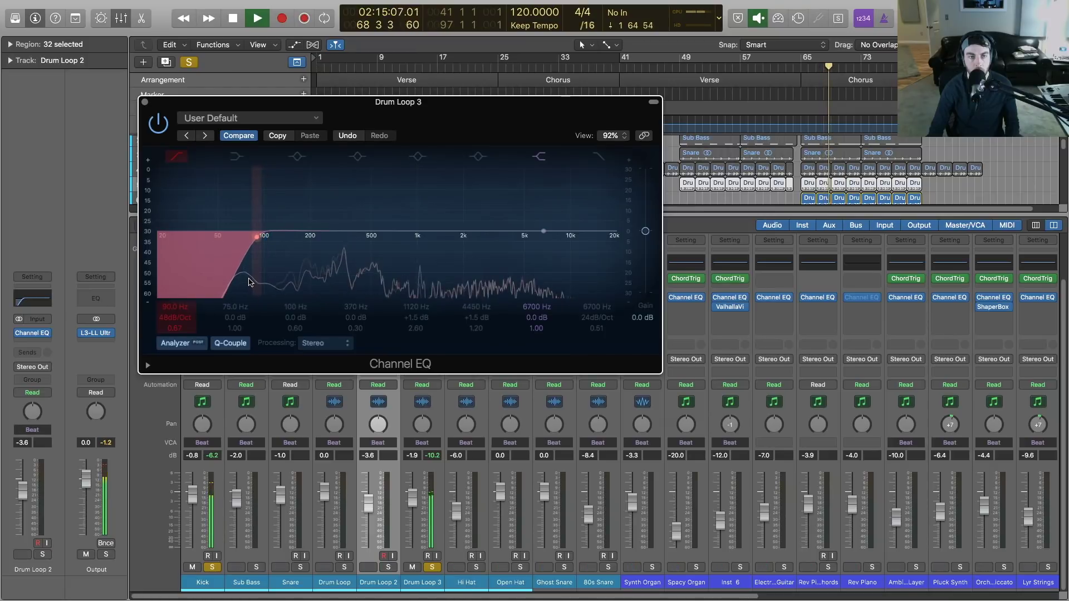
{"action": "left_click", "coordinate": [145, 102]}
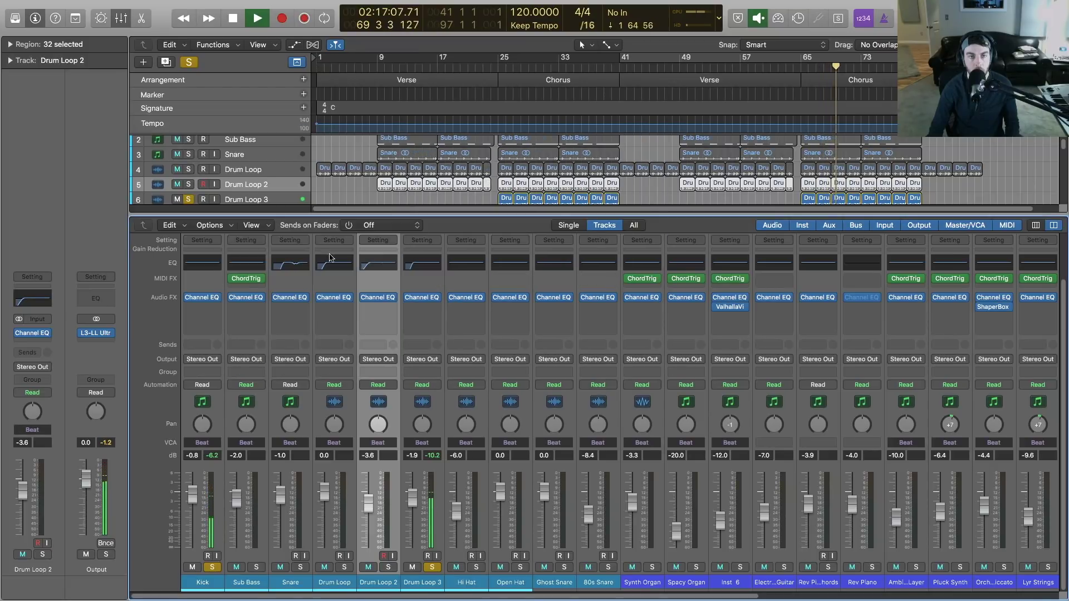
Step: Raise Drum Loop 3's Channel EQ low cut to 102 Hz and close the EQ
{"action": "left_click", "coordinate": [425, 267]}
{"action": "left_click_drag", "start_coordinate": [257, 271], "coordinate": [266, 271]}
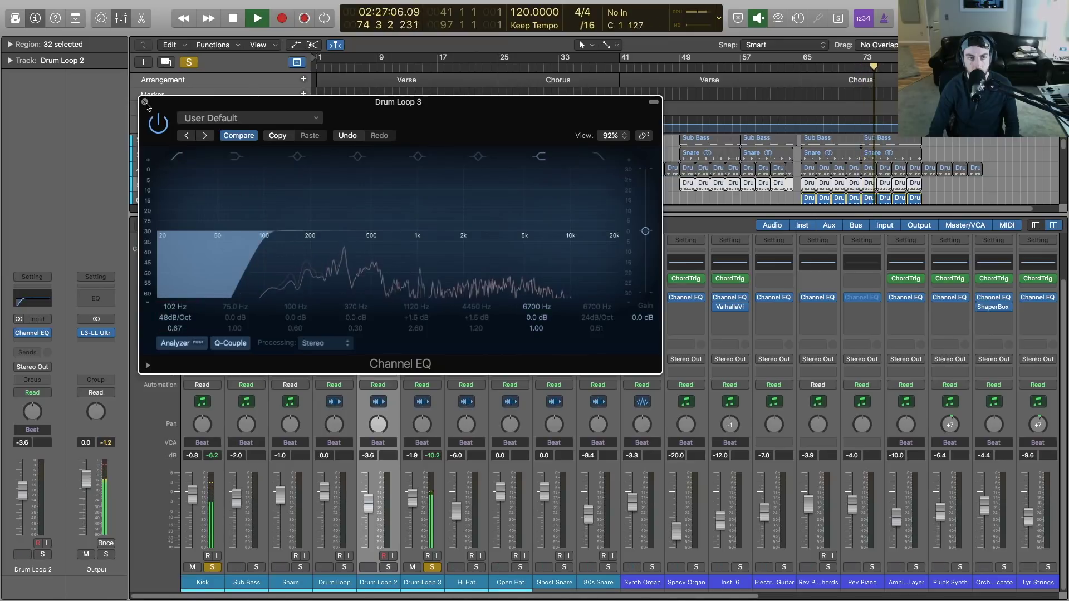
{"action": "left_click", "coordinate": [145, 103]}
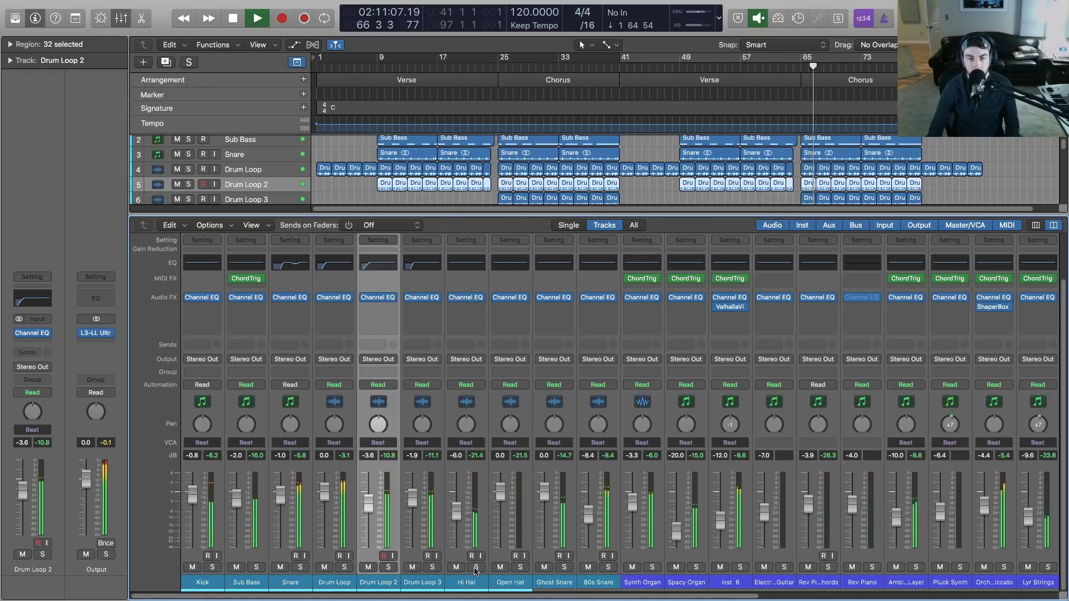
Step: Solo the Hi Hat, examine its Channel EQ spectrum during playback, and unsolo it after closing the EQ
{"action": "left_click", "coordinate": [476, 569]}
{"action": "key", "text": "space"}
{"action": "left_click", "coordinate": [470, 265]}
{"action": "left_click_drag", "start_coordinate": [341, 26], "coordinate": [558, 201]}
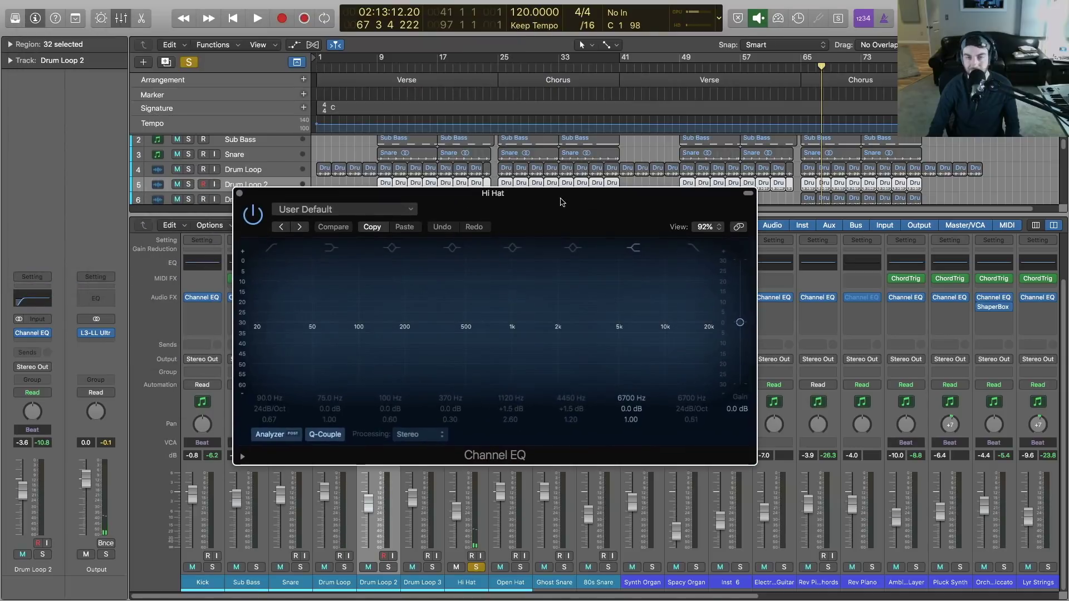
{"action": "key", "text": "space"}
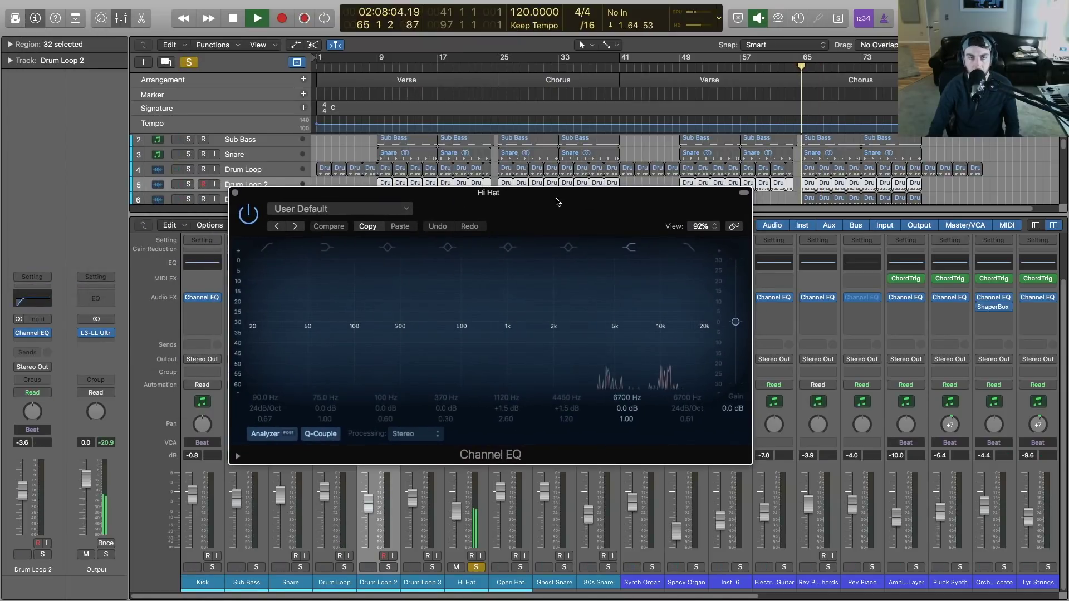
{"action": "left_click", "coordinate": [234, 193]}
{"action": "key", "text": "space"}
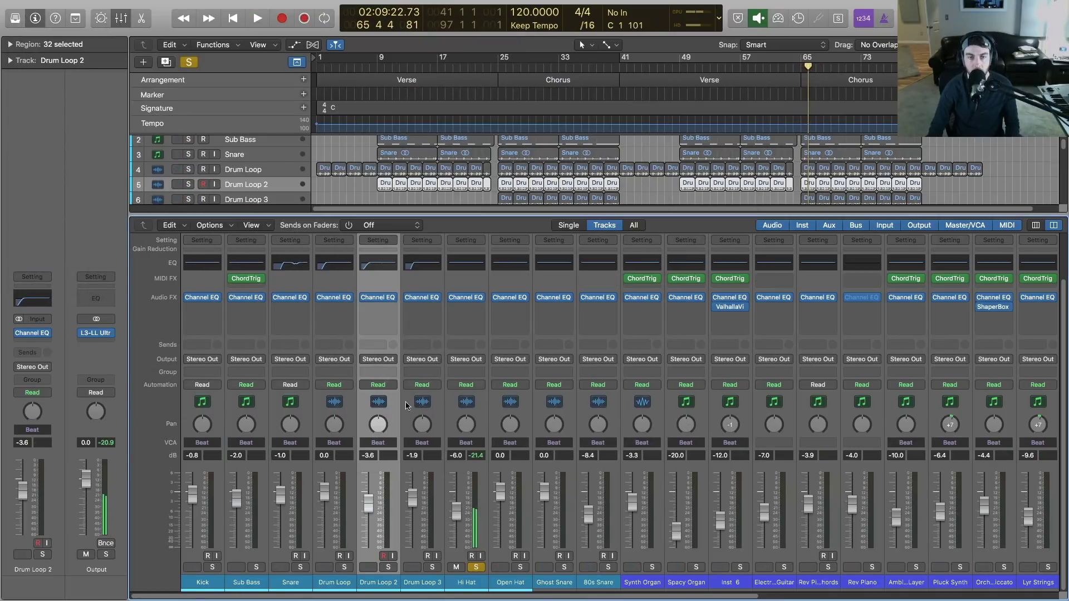
{"action": "left_click", "coordinate": [481, 568]}
Step: Play the full mix from bar 65 while viewing the Hi Hat's Channel EQ, and close the EQ
{"action": "left_click", "coordinate": [465, 298]}
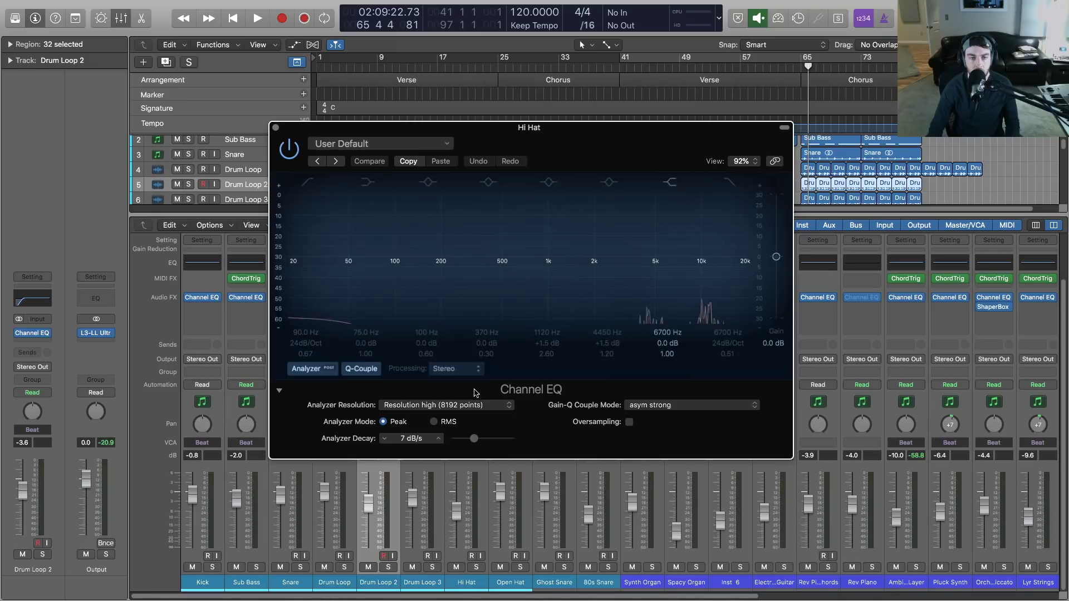
{"action": "left_click", "coordinate": [801, 67]}
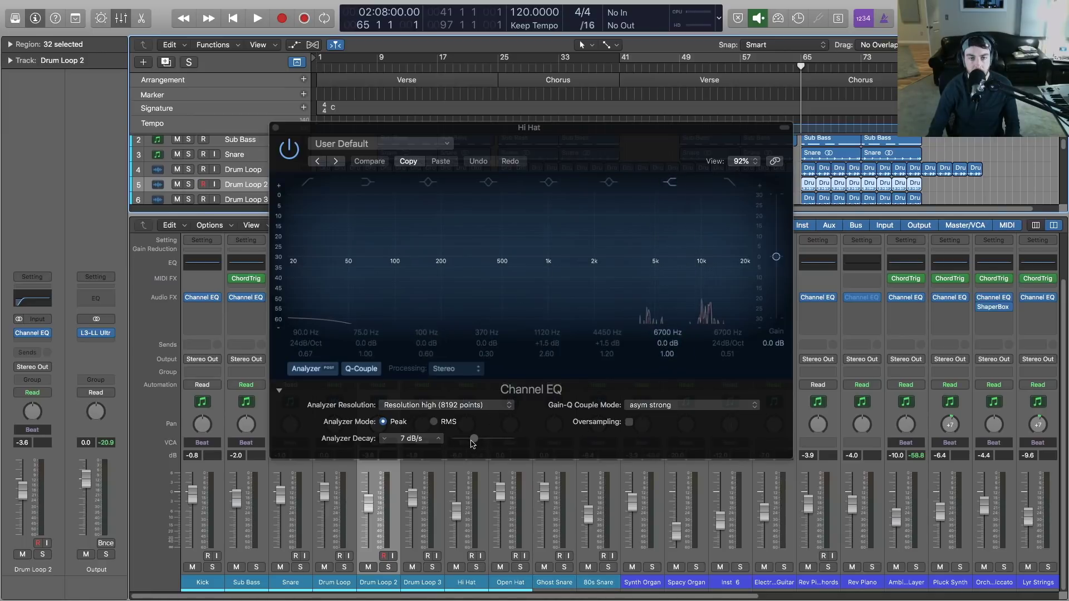
{"action": "key", "text": "space"}
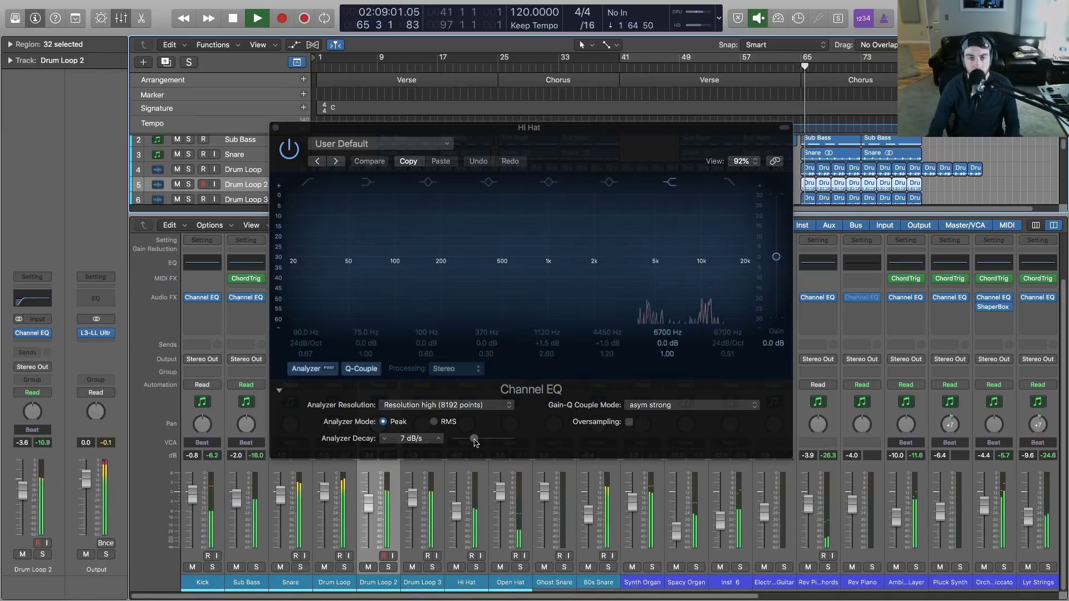
{"action": "mouse_move", "coordinate": [474, 440]}
{"action": "left_mouse_down"}
{"action": "mouse_move", "coordinate": [510, 440]}
{"action": "mouse_move", "coordinate": [474, 441]}
{"action": "left_mouse_up"}
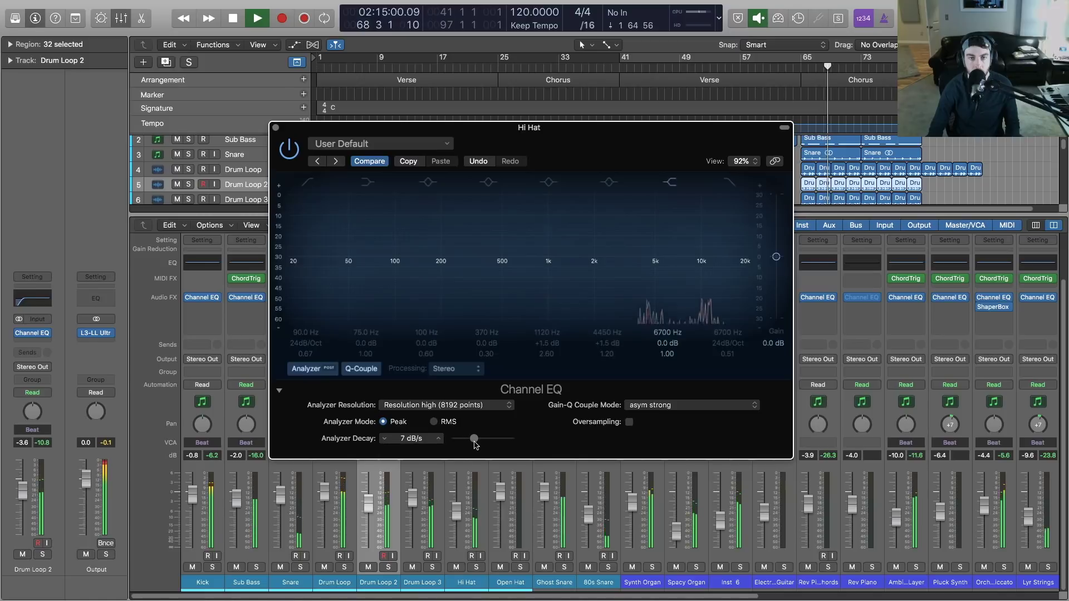
{"action": "key", "text": "space"}
{"action": "left_click", "coordinate": [276, 127]}
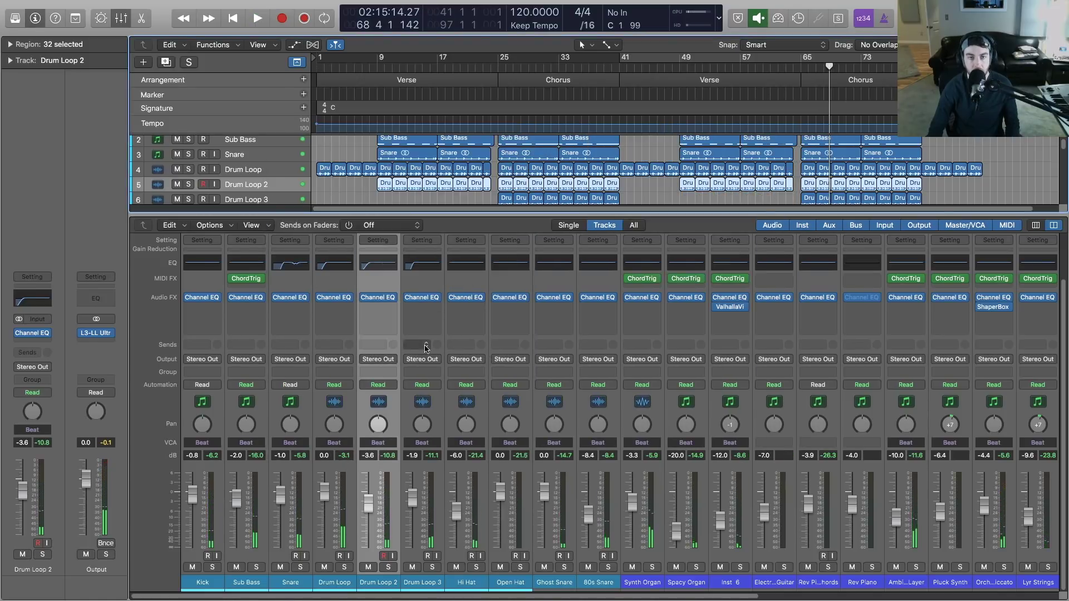
Step: Solo the Open Hat, play it briefly from bar 65, and unsolo it
{"action": "left_click", "coordinate": [510, 582]}
{"action": "left_click", "coordinate": [521, 567]}
{"action": "key", "text": "space"}
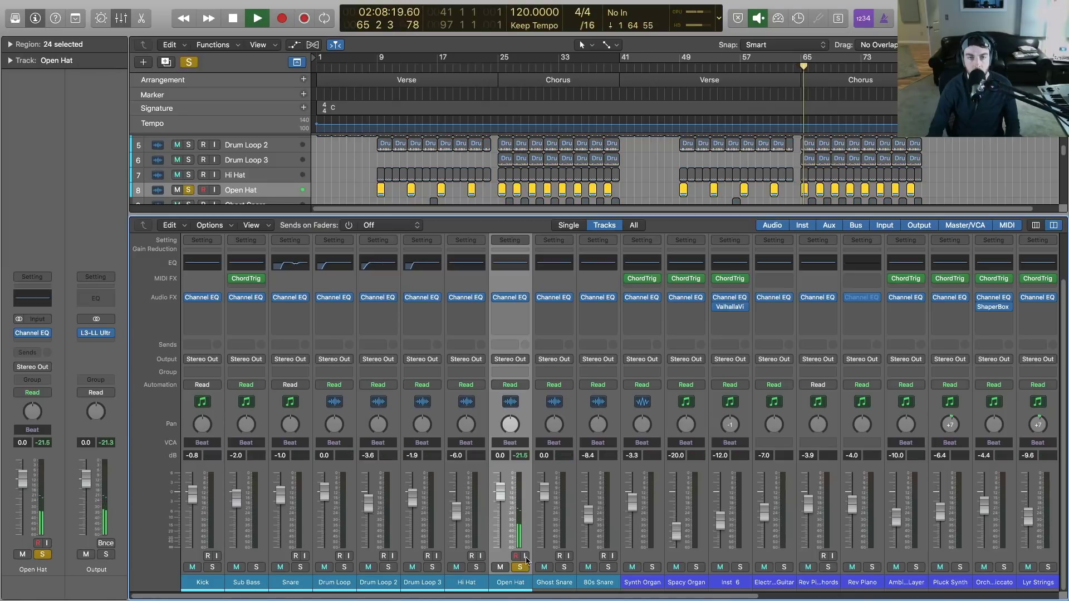
{"action": "key", "text": "space"}
{"action": "left_click", "coordinate": [520, 567]}
Step: Solo the Ghost Snare, listen to it briefly, and unsolo it with playback stopped
{"action": "left_click", "coordinate": [564, 567]}
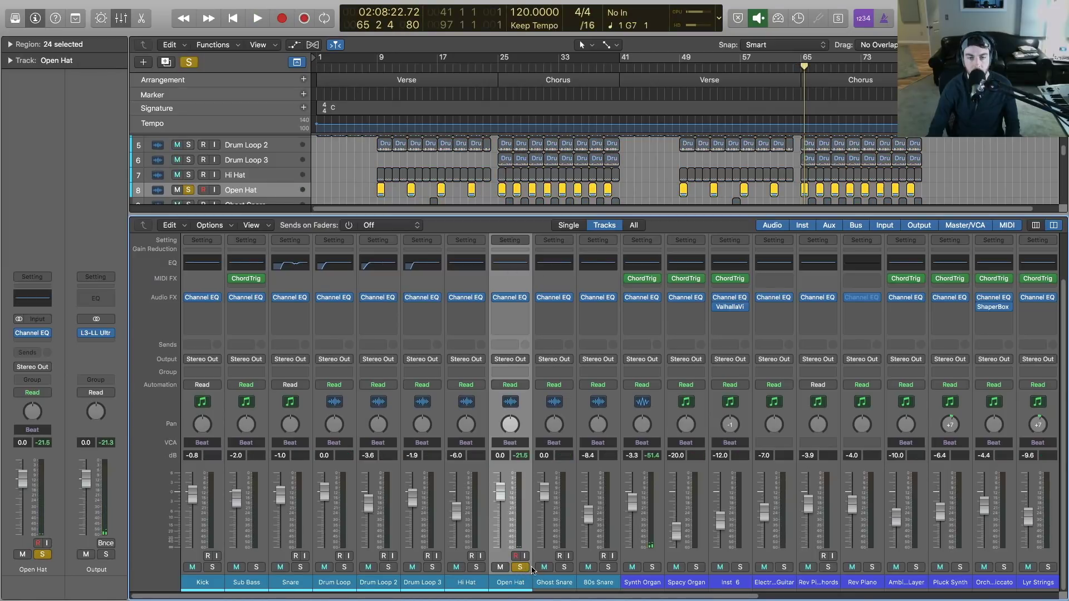
{"action": "key", "text": "space"}
{"action": "left_click", "coordinate": [564, 568]}
{"action": "key", "text": "space"}
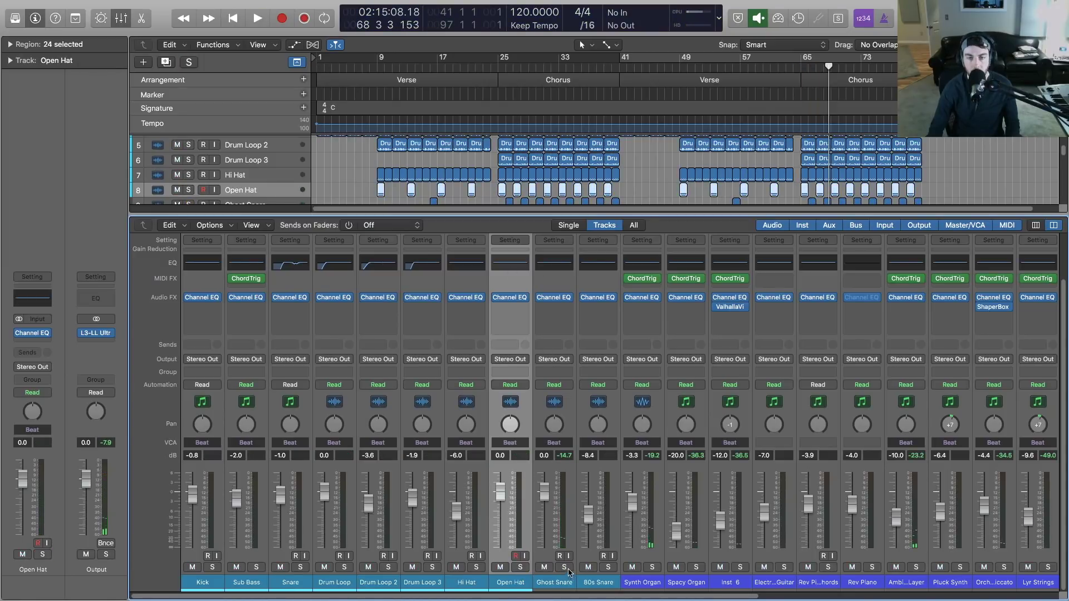
Step: Solo the 80s Snare and play it briefly from bar 65
{"action": "left_click", "coordinate": [610, 582]}
{"action": "left_click", "coordinate": [608, 567]}
{"action": "key", "text": "space"}
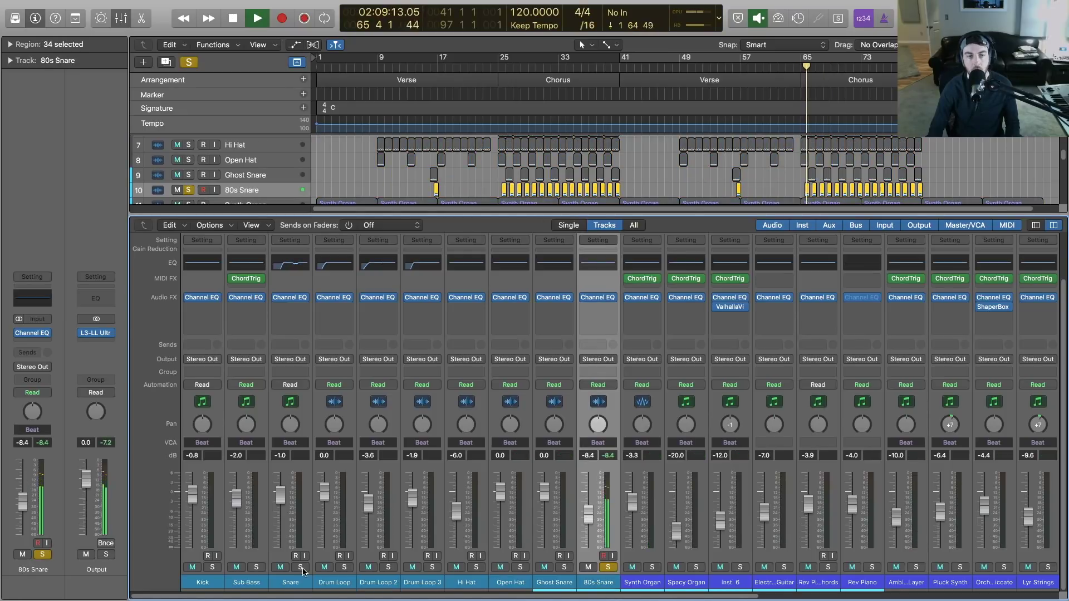
{"action": "key", "text": "space"}
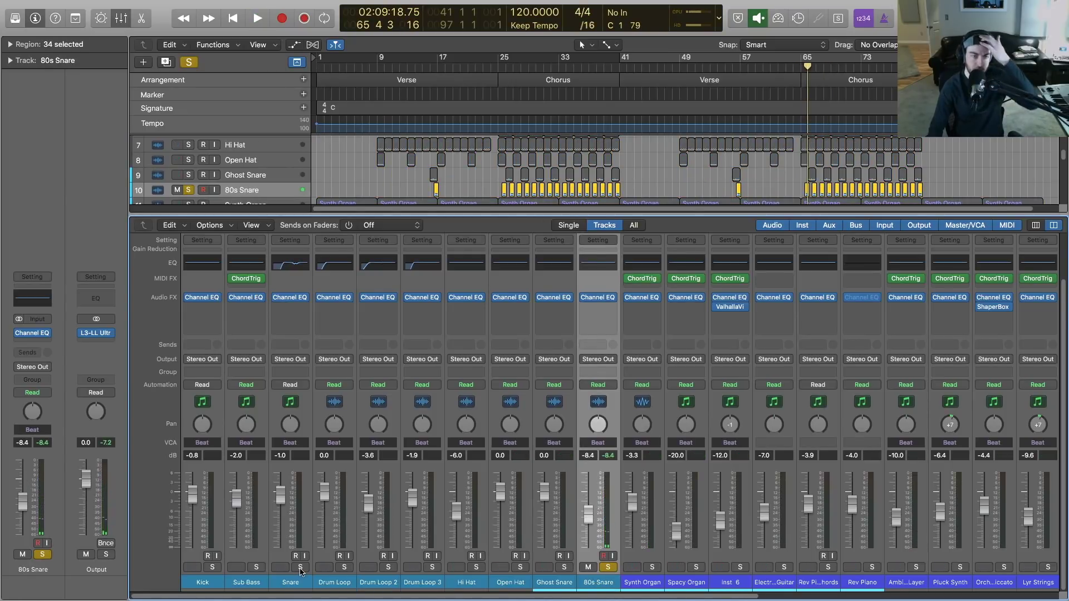
Step: Solo the Snare alongside the 80s Snare, play both briefly, and check the Snare's Channel EQ curve
{"action": "left_click", "coordinate": [300, 567]}
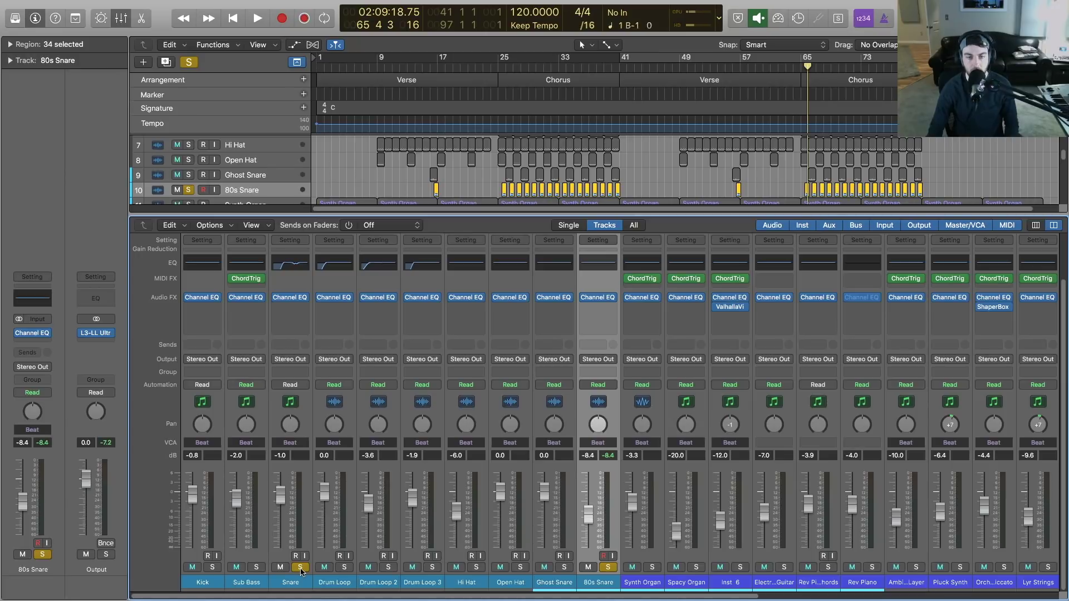
{"action": "key", "text": "space"}
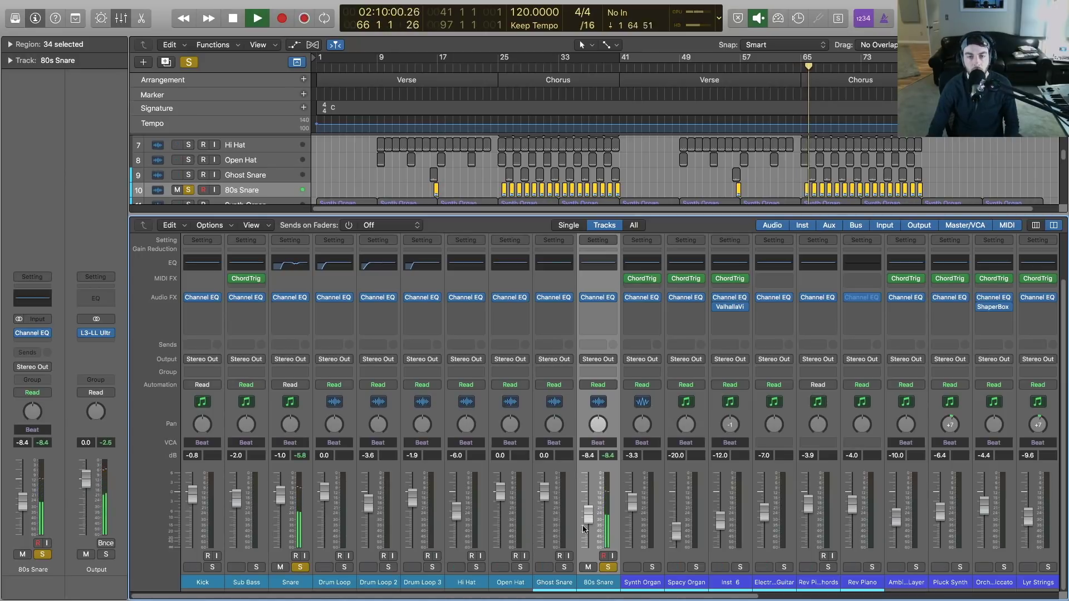
{"action": "key", "text": "space"}
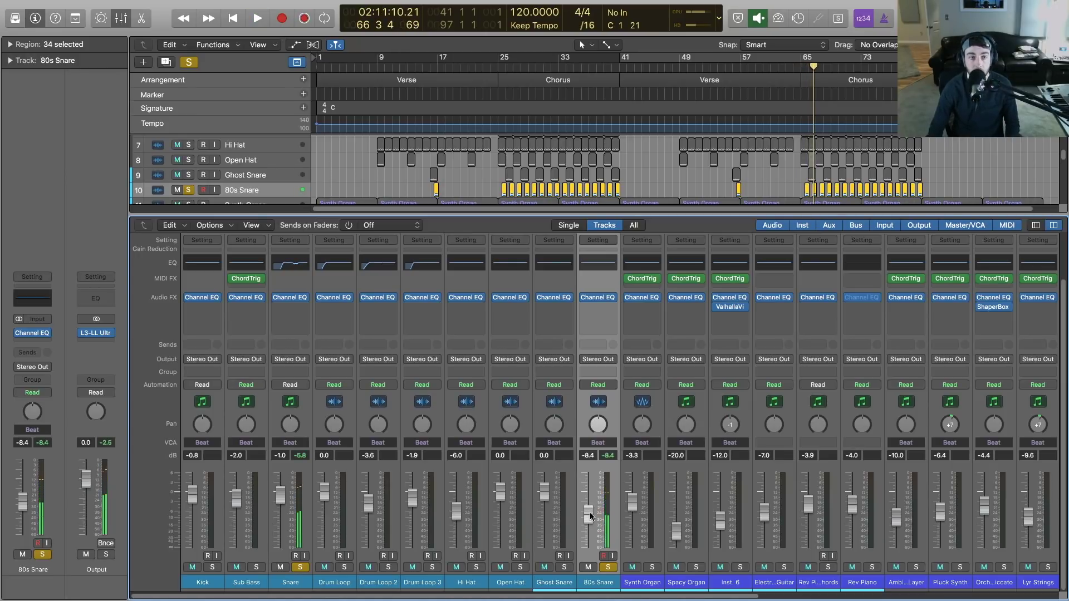
{"action": "left_click", "coordinate": [290, 263]}
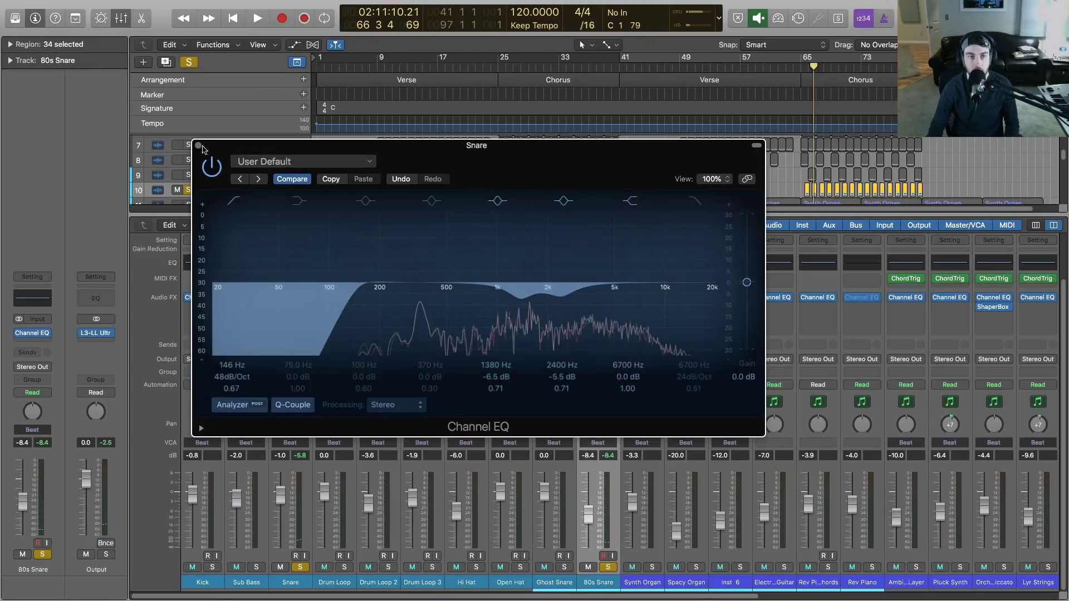
{"action": "left_click", "coordinate": [202, 148]}
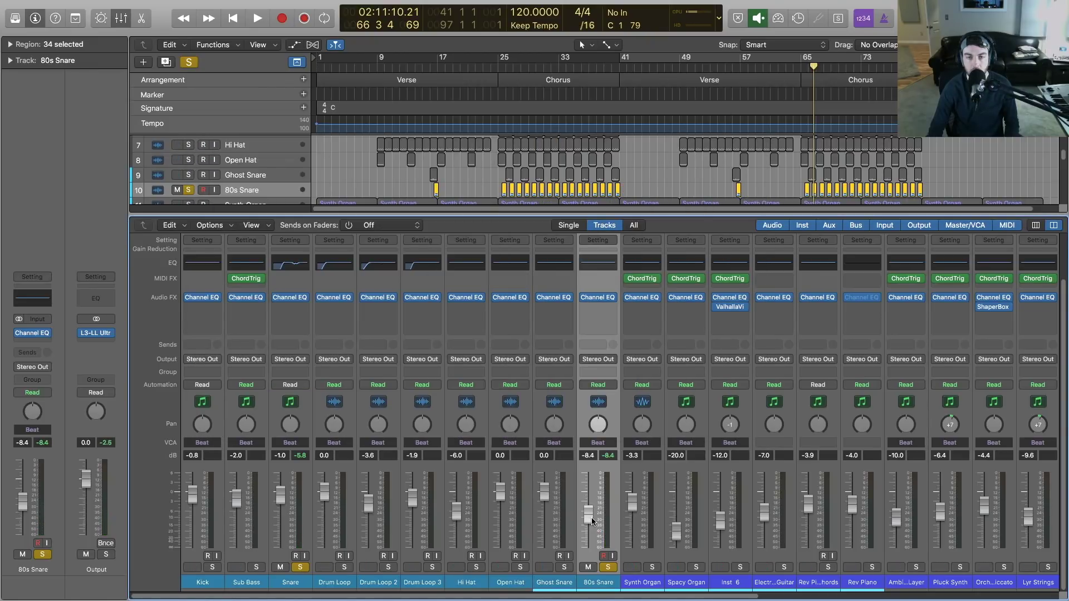
Step: Set the 80s Snare's volume to -5.8 dB and check its Channel EQ while both snares play, closing the EQ and unsoloing them at the end
{"action": "key", "text": "space"}
{"action": "left_click", "coordinate": [597, 263]}
{"action": "left_click_drag", "start_coordinate": [486, 116], "coordinate": [565, 147]}
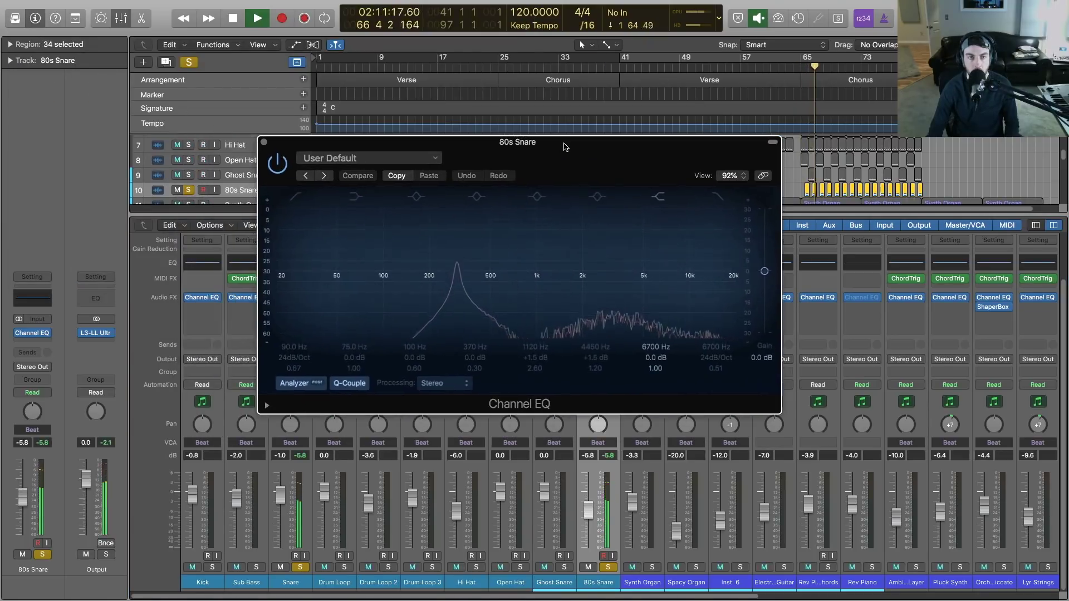
{"action": "key", "text": "space"}
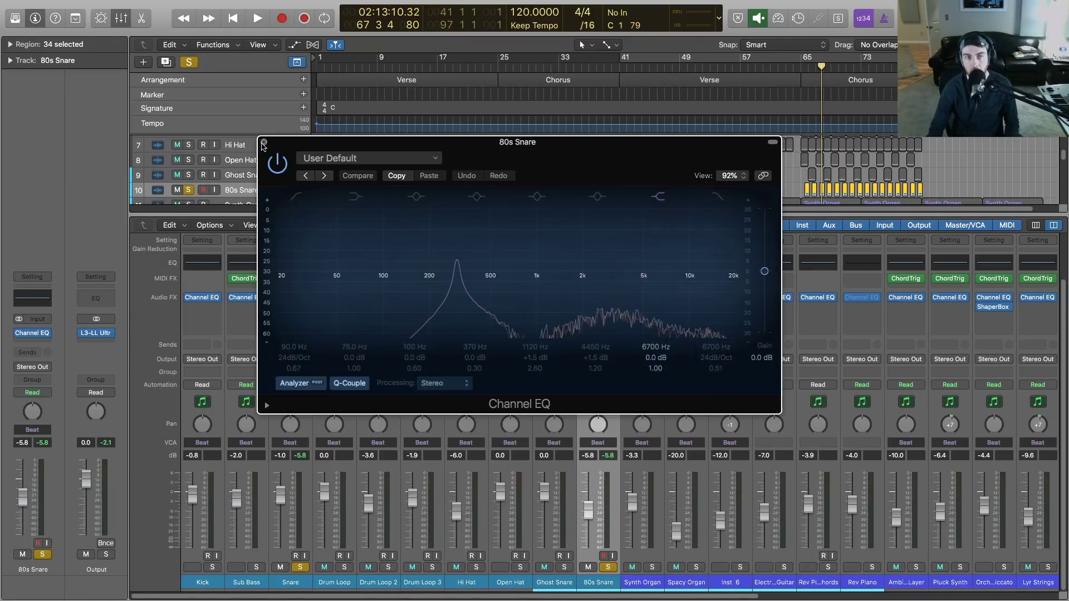
{"action": "left_click", "coordinate": [264, 142]}
{"action": "left_click", "coordinate": [608, 568]}
{"action": "left_click", "coordinate": [306, 567]}
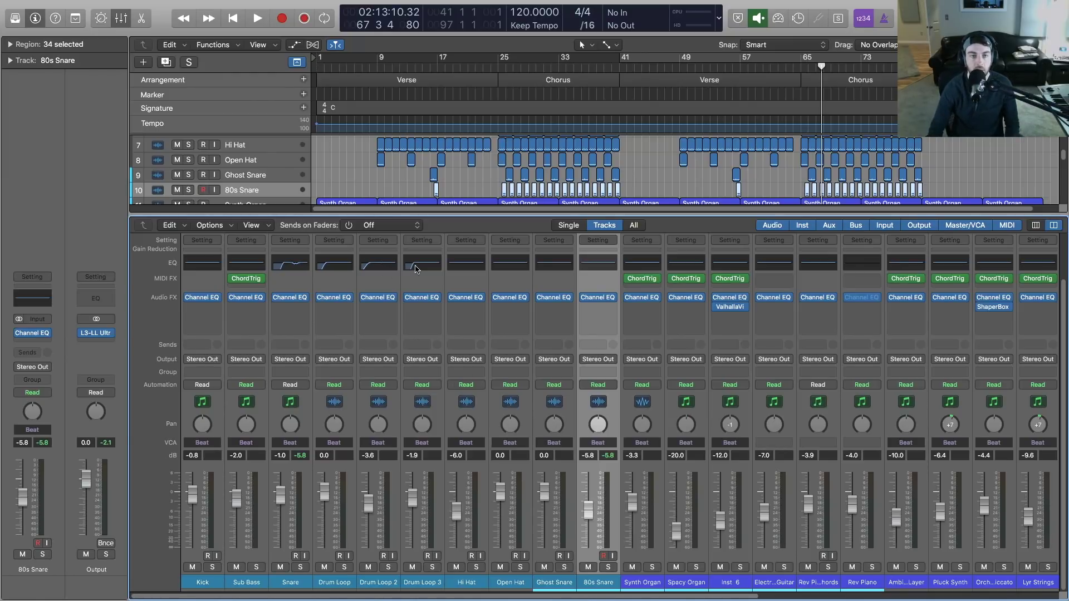
Step: Solo all channels from Kick through 80s Snare and play them together from about bar 65
{"action": "left_click_drag", "start_coordinate": [590, 589], "coordinate": [209, 599]}
{"action": "left_click", "coordinate": [212, 567]}
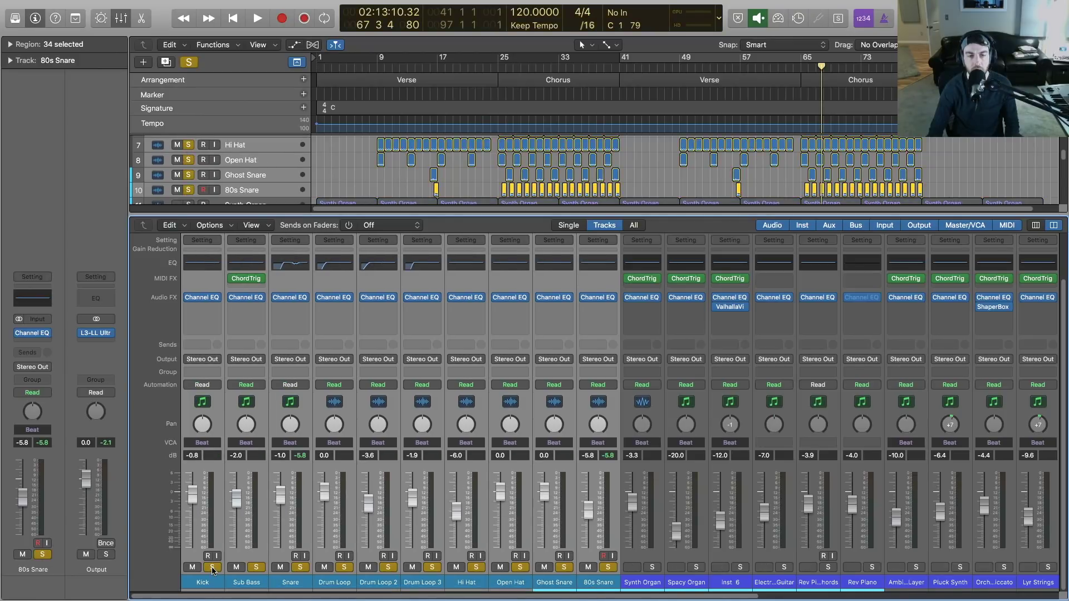
{"action": "left_click", "coordinate": [343, 584]}
{"action": "left_click", "coordinate": [390, 587]}
{"action": "left_click", "coordinate": [440, 586]}
{"action": "left_click", "coordinate": [384, 589]}
{"action": "left_click", "coordinate": [314, 589]}
{"action": "key", "text": "space"}
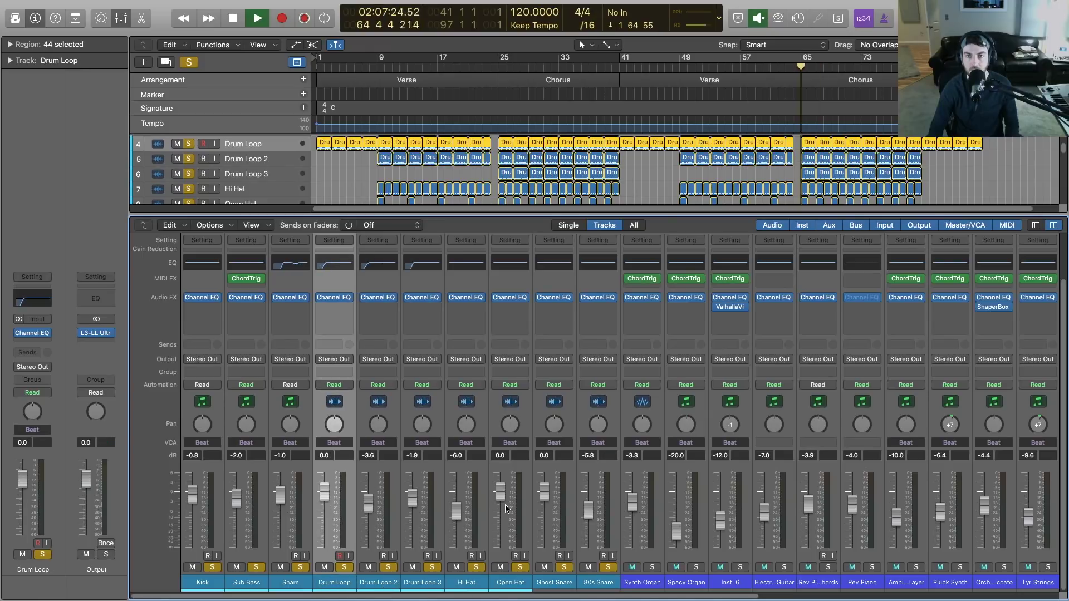
Step: Reselect the channels from Kick through 80s Snare, stop playback, and unsolo them all
{"action": "left_click", "coordinate": [376, 584]}
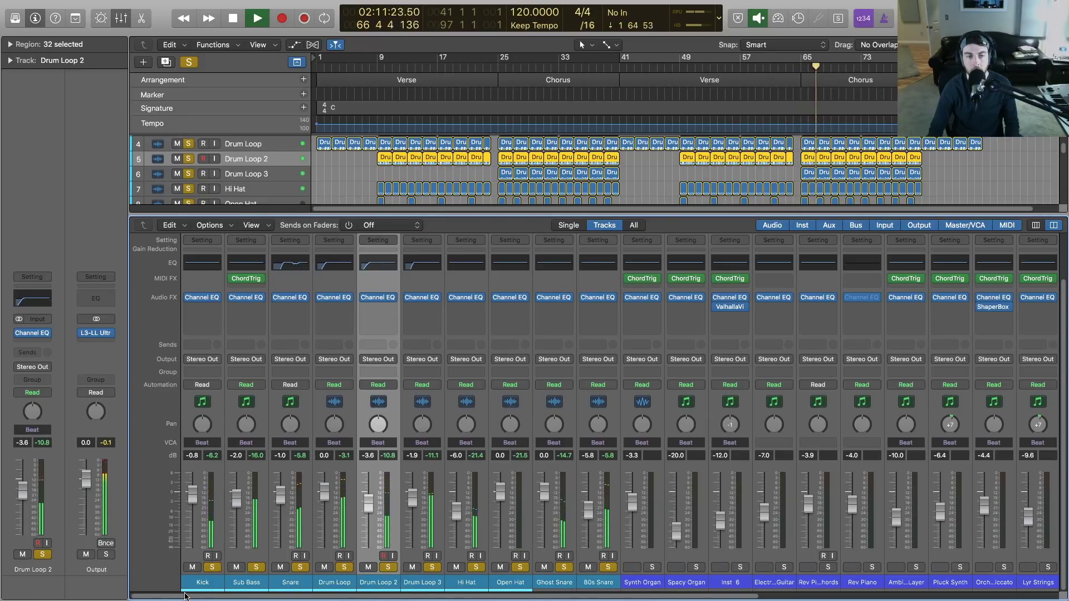
{"action": "left_click_drag", "start_coordinate": [191, 587], "coordinate": [590, 588]}
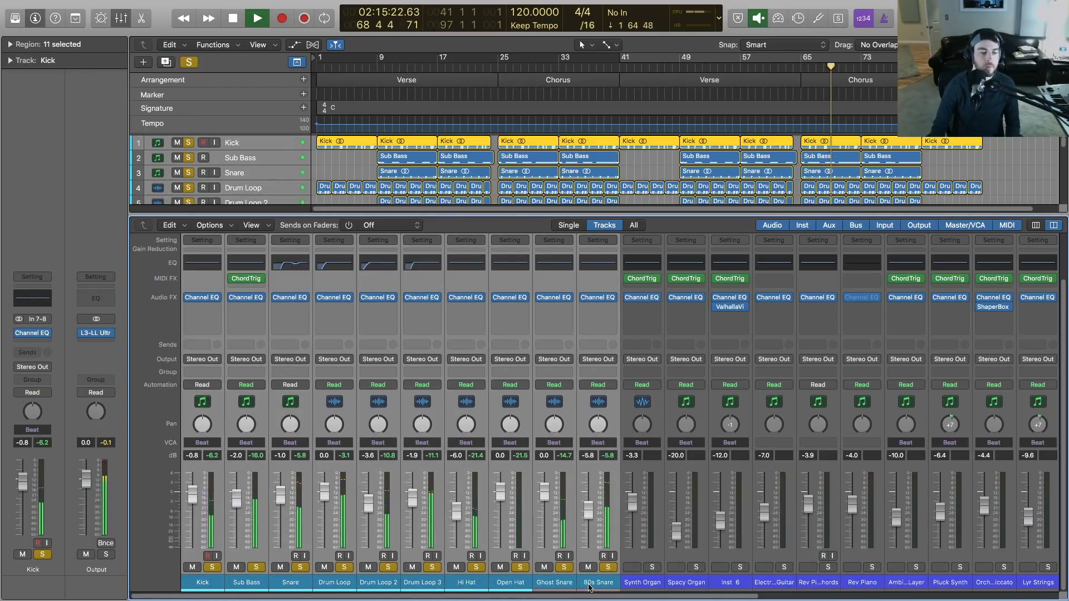
{"action": "key", "text": "space"}
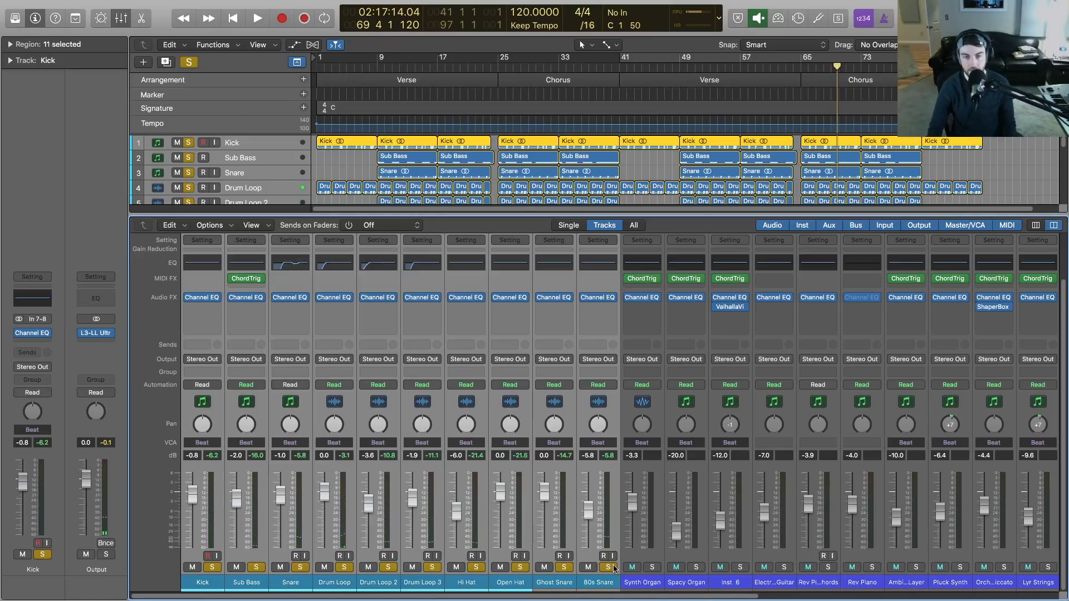
{"action": "left_click", "coordinate": [609, 567]}
Step: Select Drum Loop, Drum Loop 2 and Drum Loop 3, solo them together, and play them briefly from about bar 65
{"action": "left_click", "coordinate": [591, 585]}
{"action": "left_click", "coordinate": [426, 581]}
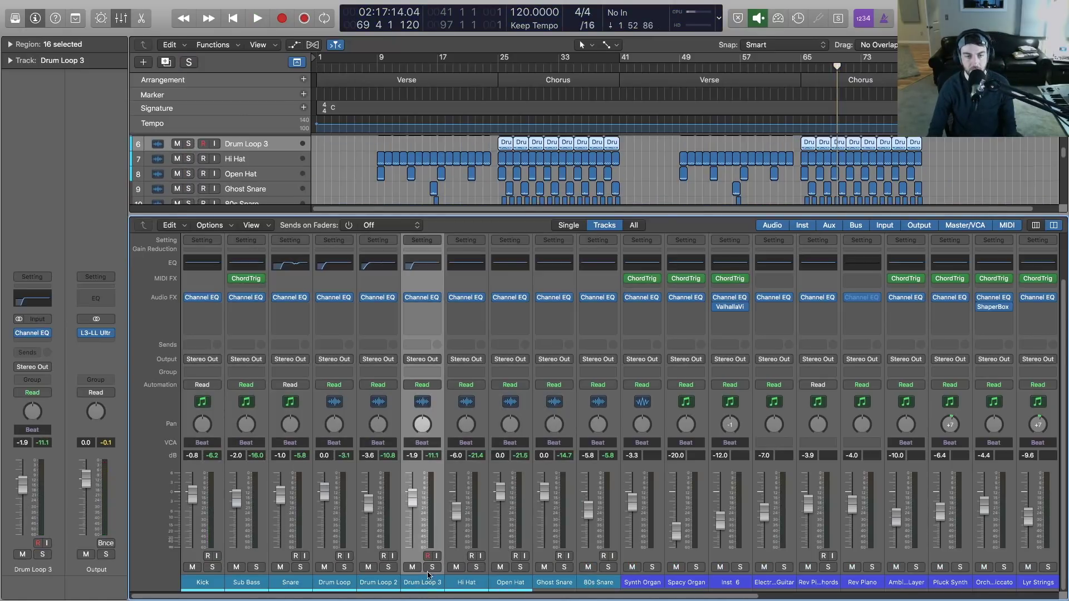
{"action": "left_click", "coordinate": [337, 582], "text": "shift"}
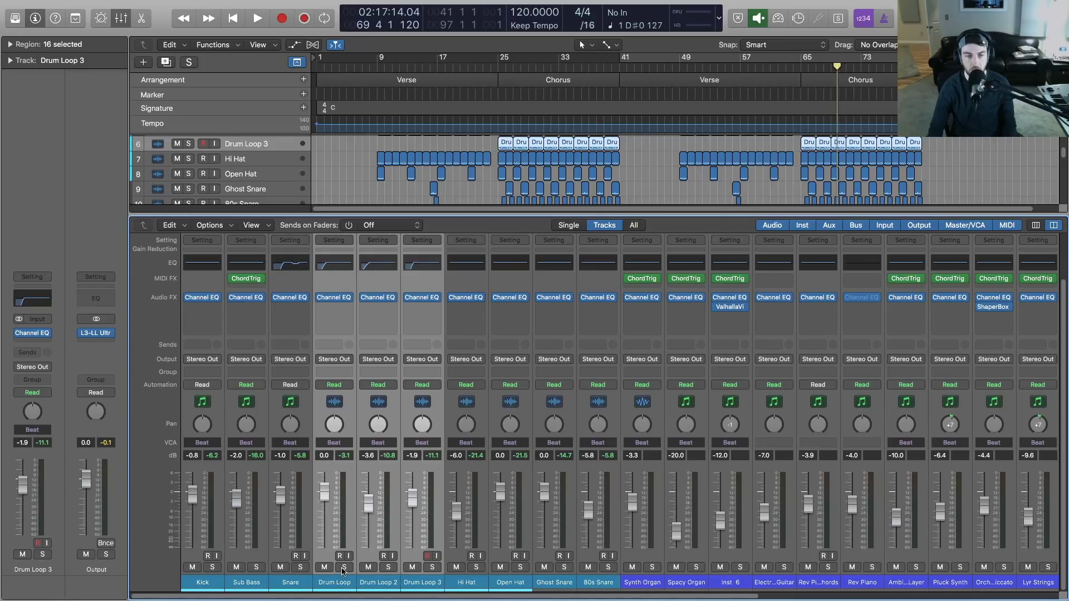
{"action": "left_click", "coordinate": [344, 568]}
{"action": "key", "text": "space"}
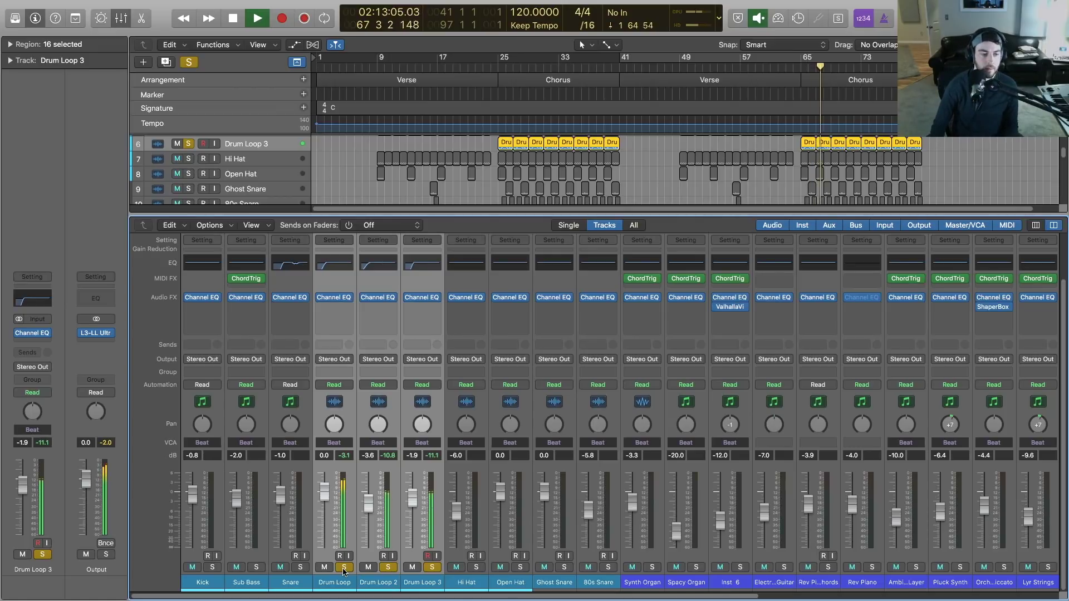
{"action": "key", "text": "space"}
Step: Select only the Drum Loop 2 channel and unsolo all three drum loops
{"action": "left_click", "coordinate": [344, 568]}
{"action": "left_click", "coordinate": [386, 567]}
{"action": "left_click", "coordinate": [389, 581]}
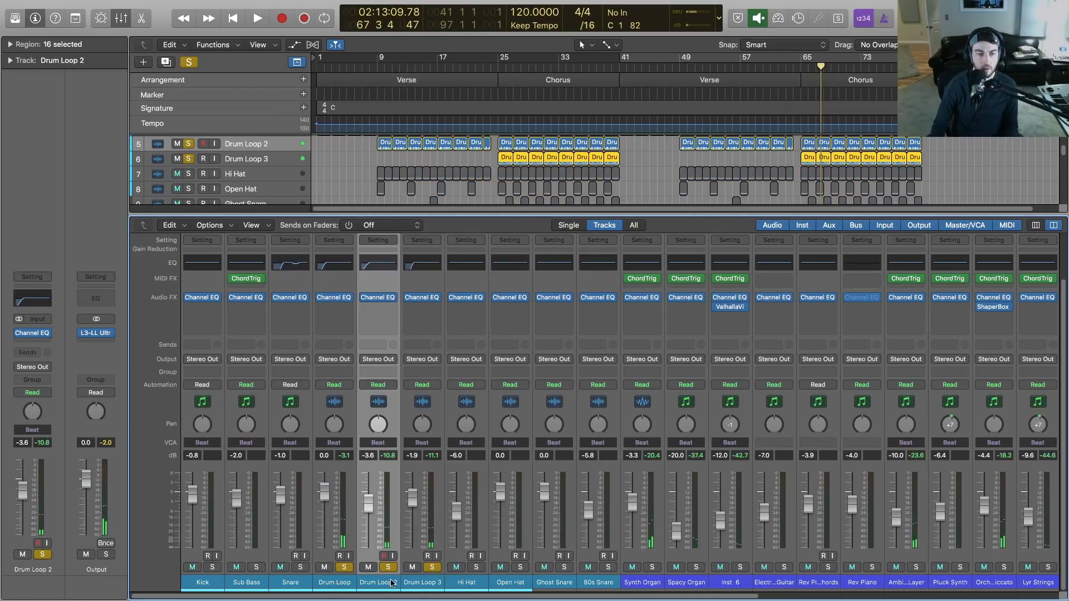
{"action": "left_click", "coordinate": [391, 568]}
{"action": "left_click", "coordinate": [344, 568]}
{"action": "left_click", "coordinate": [432, 568]}
Step: Solo Drum Loop 2 alone and play it, and switch the solo to Drum Loop during playback
{"action": "left_click", "coordinate": [388, 567]}
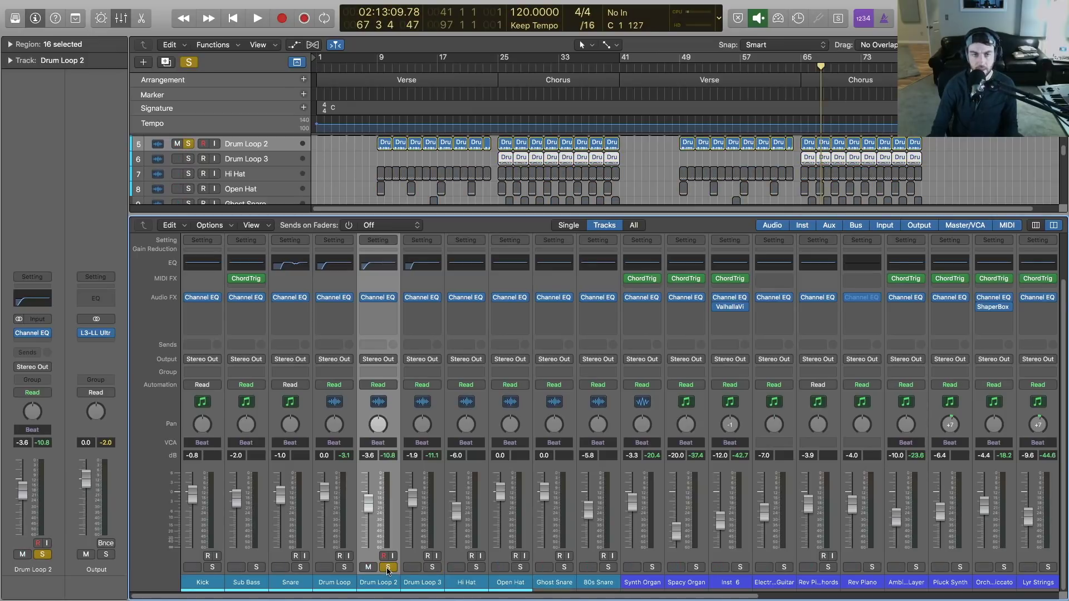
{"action": "key", "text": "space"}
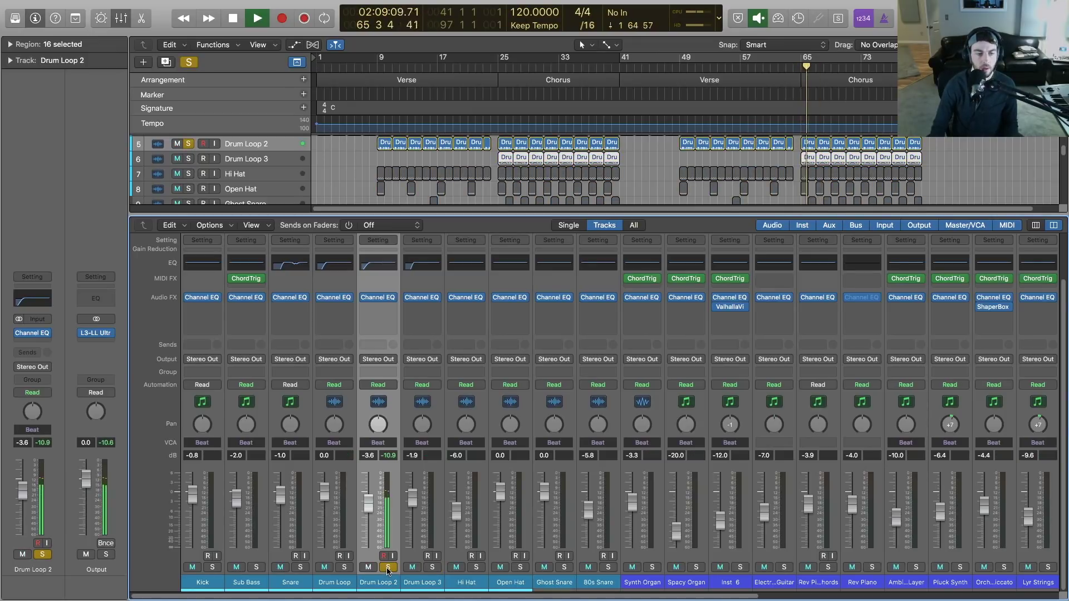
{"action": "left_click", "coordinate": [388, 567]}
{"action": "left_click", "coordinate": [344, 567]}
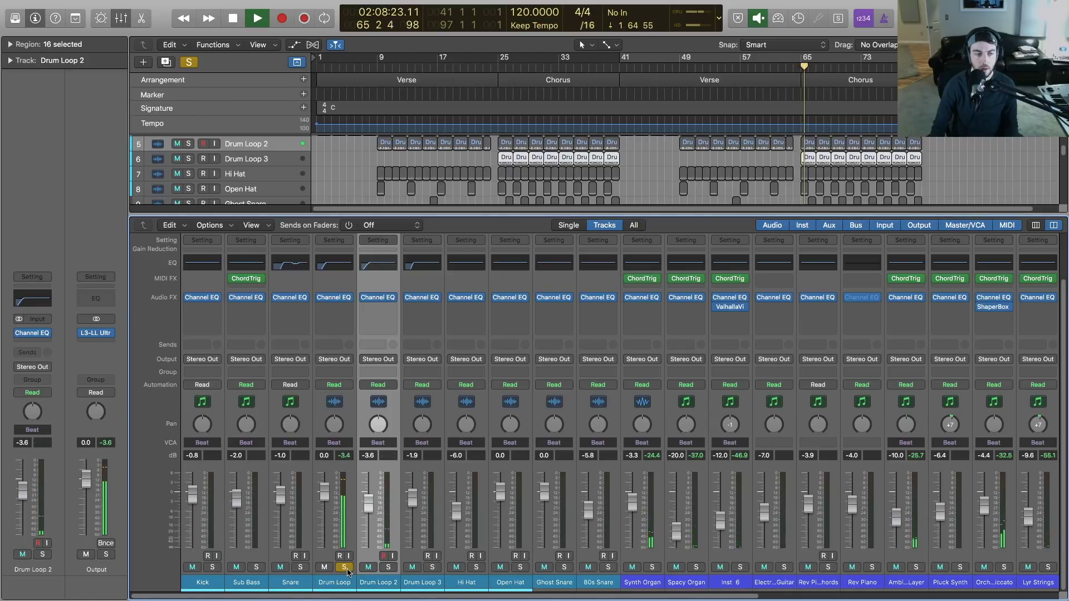
Step: Stop playback, select the Drum Loop channel, open its Channel EQ, and play it briefly against the analyzer
{"action": "key", "text": "space"}
{"action": "left_click", "coordinate": [347, 584]}
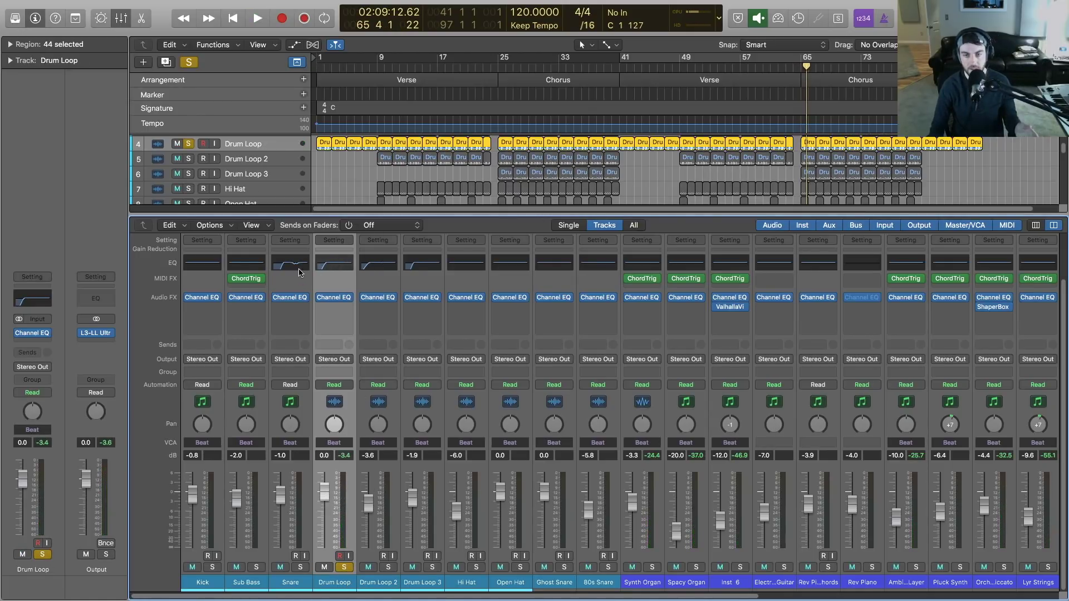
{"action": "left_click", "coordinate": [335, 265]}
{"action": "left_click_drag", "start_coordinate": [632, 222], "coordinate": [384, 223]}
{"action": "key", "text": "space"}
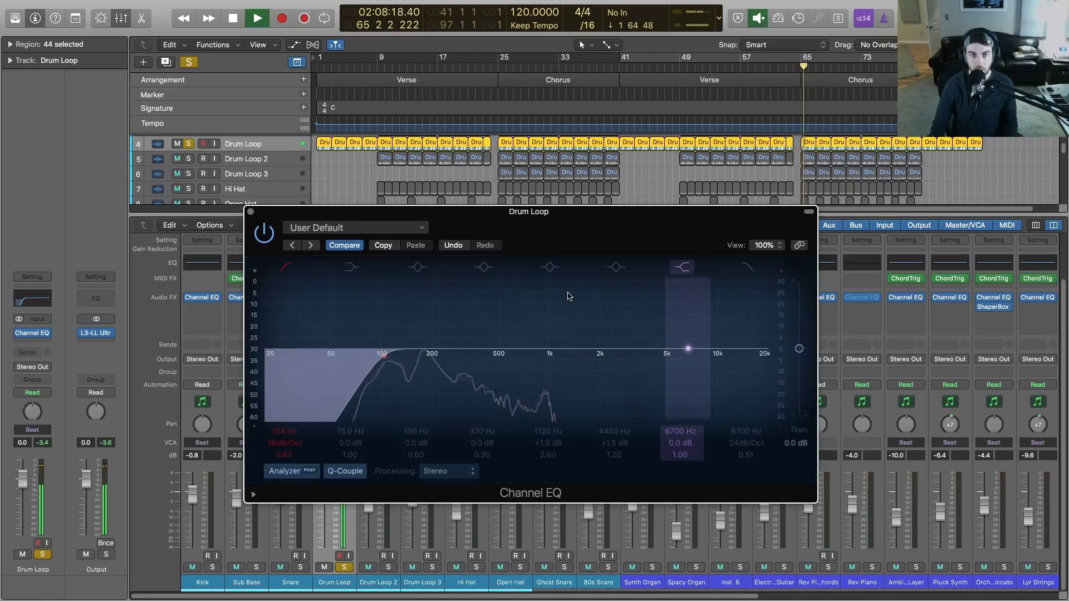
{"action": "key", "text": "space"}
Step: Shape a cut on the Drum Loop EQ's fifth band at 980 Hz, -5.5 dB, with a Q of 0.79
{"action": "left_click_drag", "start_coordinate": [556, 304], "coordinate": [546, 367]}
{"action": "left_click_drag", "start_coordinate": [577, 335], "coordinate": [591, 335]}
{"action": "left_click_drag", "start_coordinate": [542, 363], "coordinate": [550, 363]}
{"action": "left_click_drag", "start_coordinate": [596, 333], "coordinate": [594, 333]}
{"action": "left_click_drag", "start_coordinate": [548, 362], "coordinate": [548, 361]}
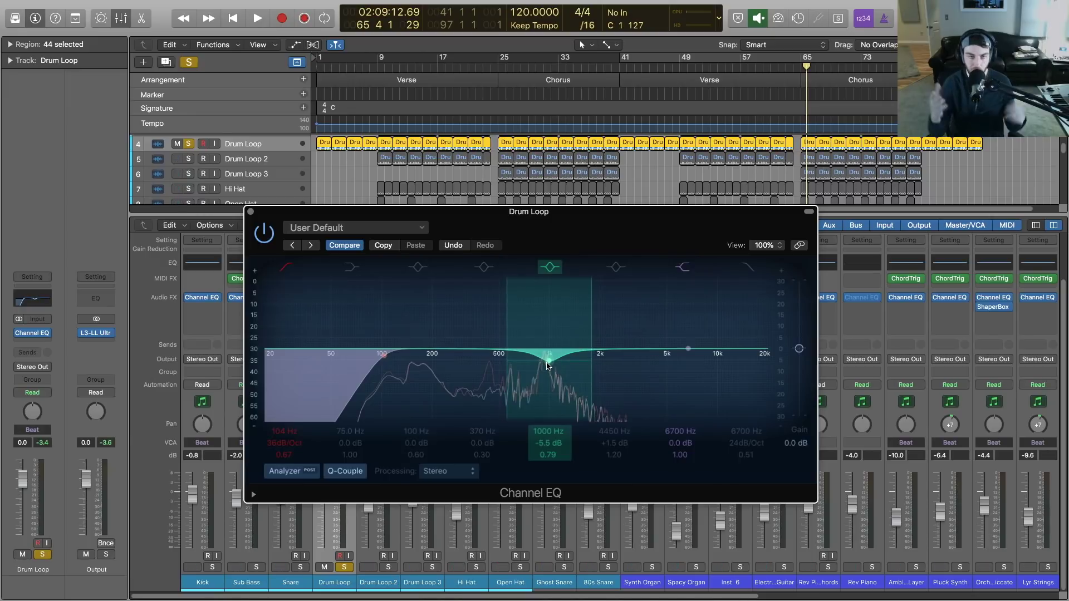
{"action": "left_click_drag", "start_coordinate": [549, 364], "coordinate": [546, 366]}
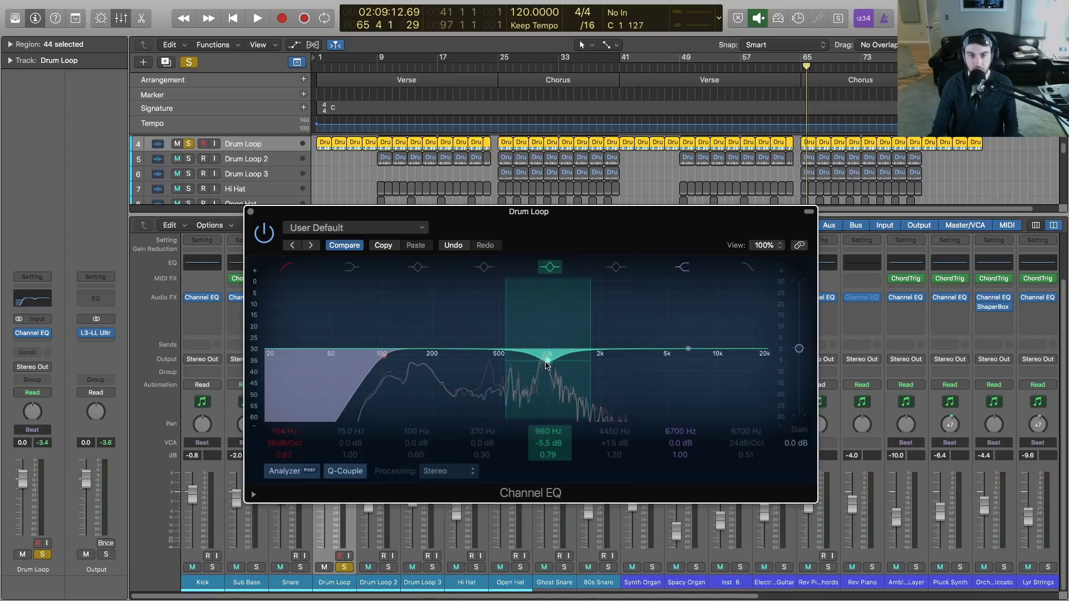
Step: Refine the Drum Loop cut to 940 Hz at -7.0 dB during playback, and close the EQ window
{"action": "key", "text": "space"}
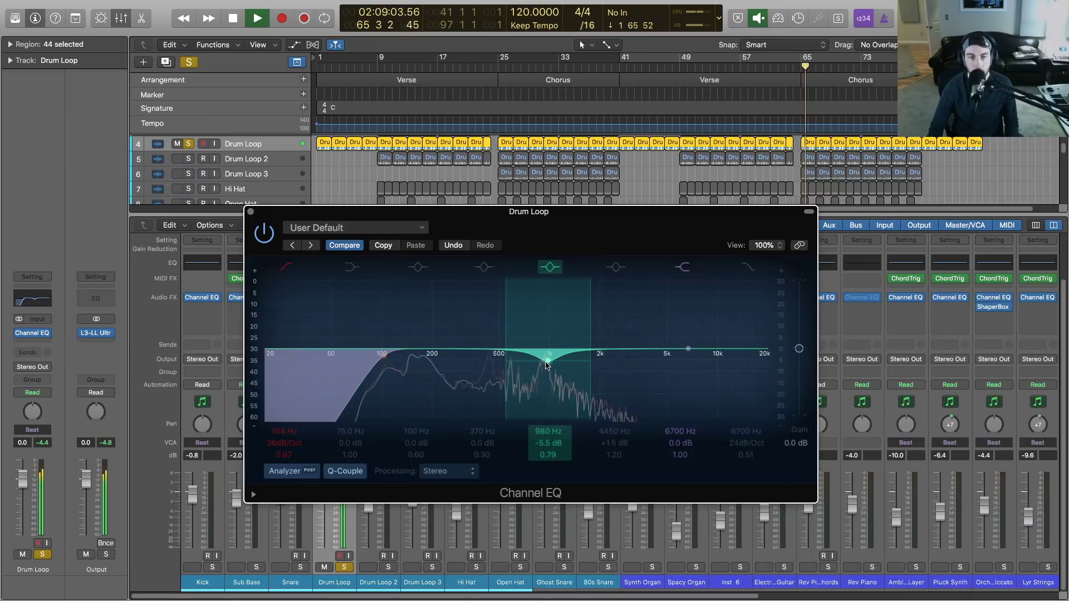
{"action": "left_click_drag", "start_coordinate": [546, 366], "coordinate": [546, 367]}
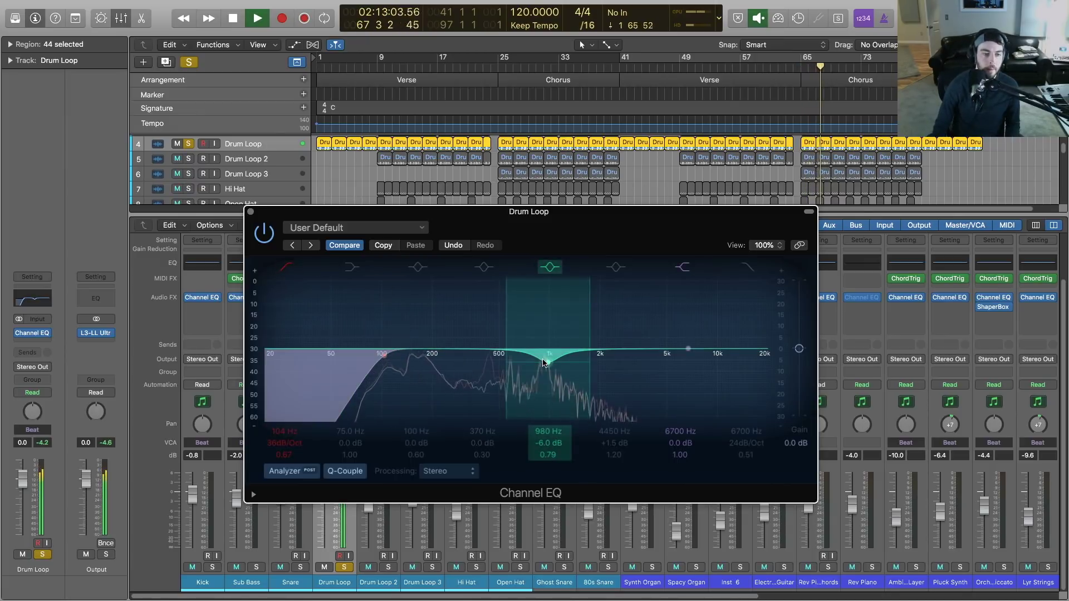
{"action": "left_click_drag", "start_coordinate": [545, 363], "coordinate": [545, 370]}
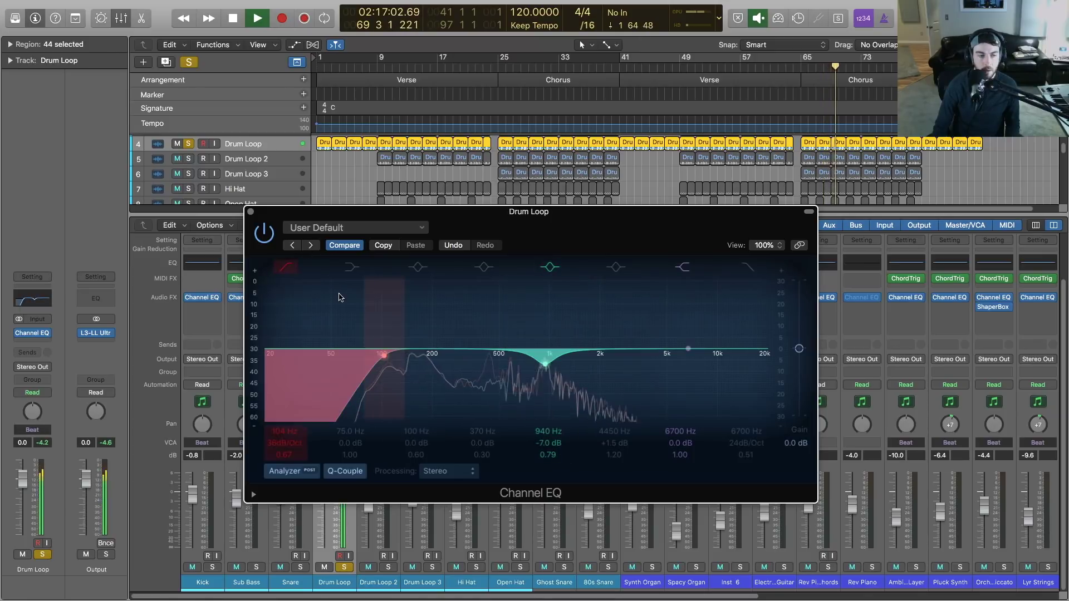
{"action": "left_click", "coordinate": [250, 211]}
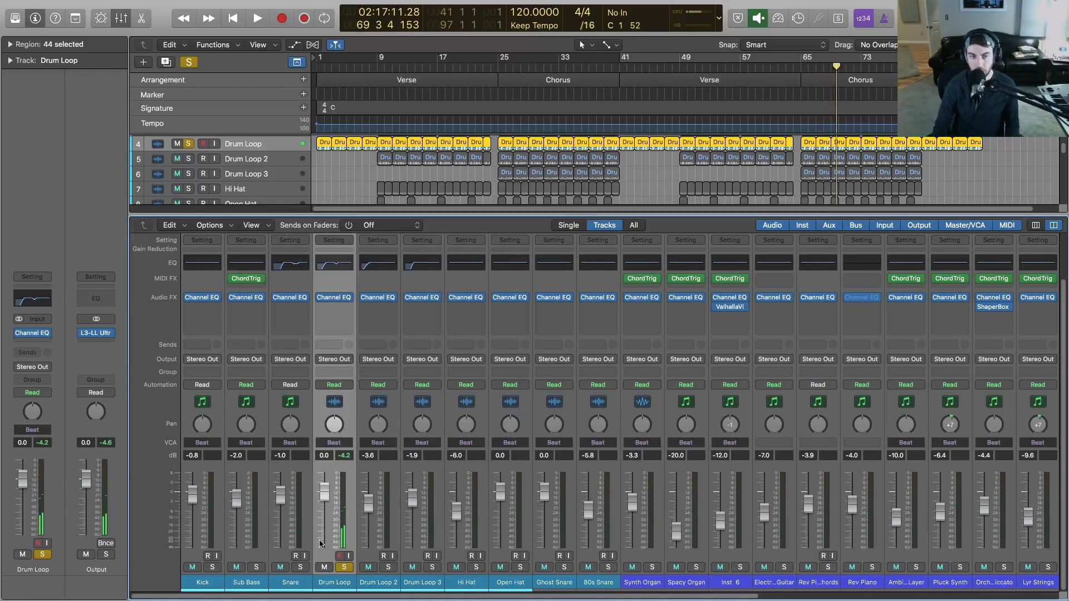
Step: Unsolo Drum Loop, solo Kick through 80s Snare together during playback, and lower the 80s Snare level to -8.0 dB
{"action": "left_click", "coordinate": [345, 567]}
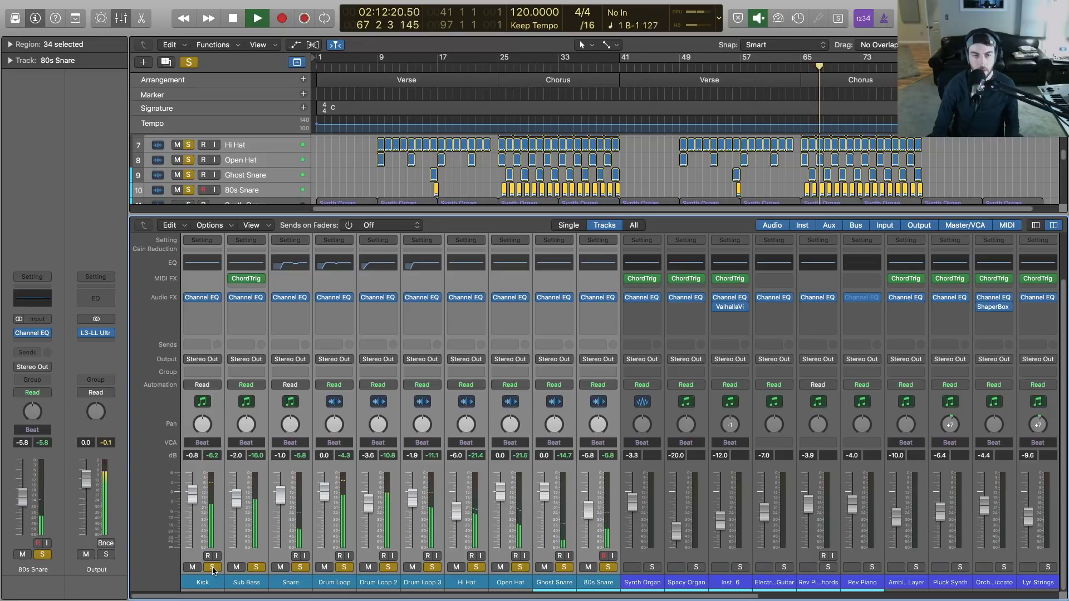
{"action": "left_click_drag", "start_coordinate": [588, 509], "coordinate": [588, 518]}
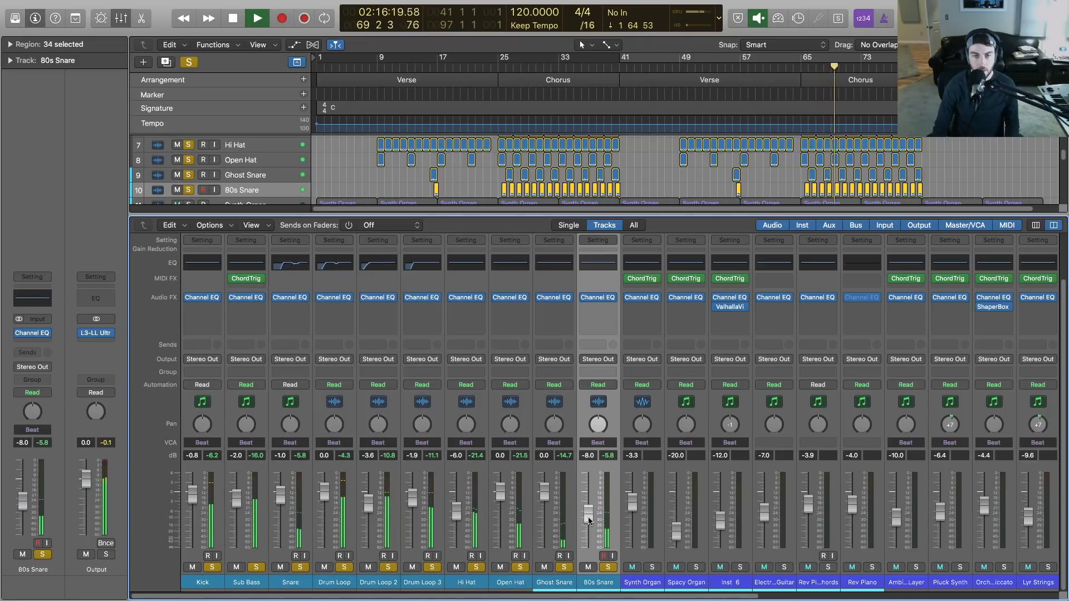
Step: Stop playback, select the channels from 80s Snare back to Kick, and unsolo them all
{"action": "key", "text": "space"}
{"action": "left_click_drag", "start_coordinate": [597, 582], "coordinate": [210, 579]}
{"action": "left_click", "coordinate": [212, 567]}
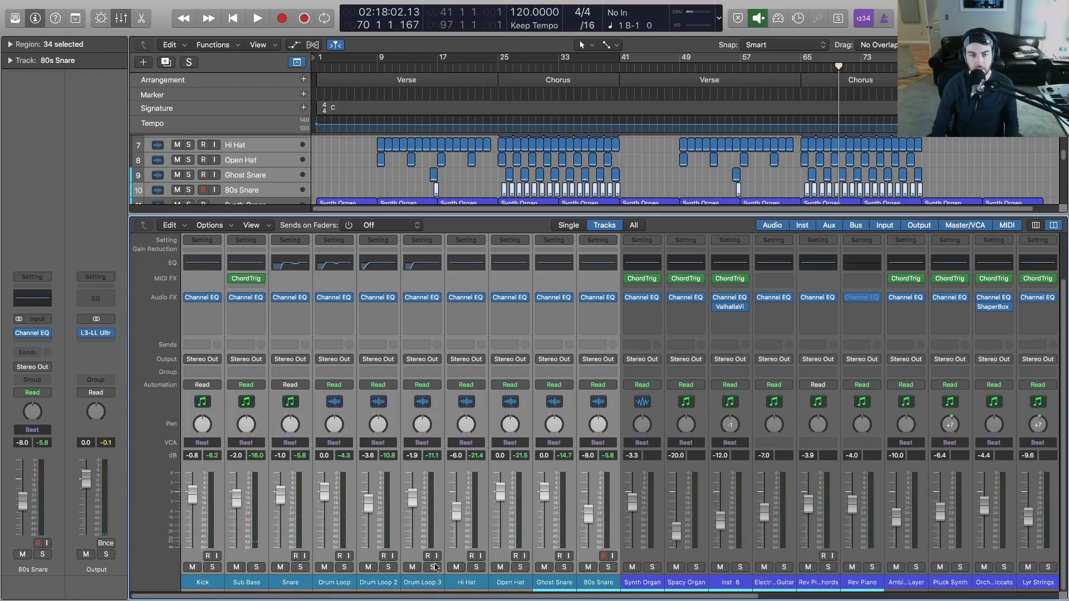
Step: Review the Channel EQ settings on Snare, Drum Loop and Open Hat, closing each window after checking it
{"action": "left_click", "coordinate": [304, 269]}
{"action": "key", "text": "super+w"}
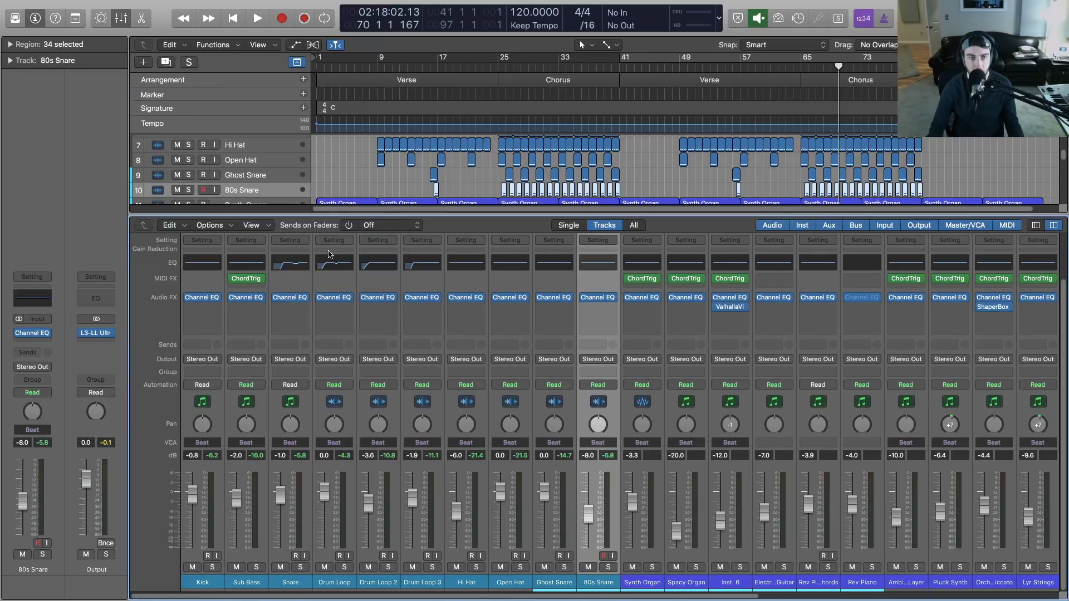
{"action": "left_click", "coordinate": [292, 267]}
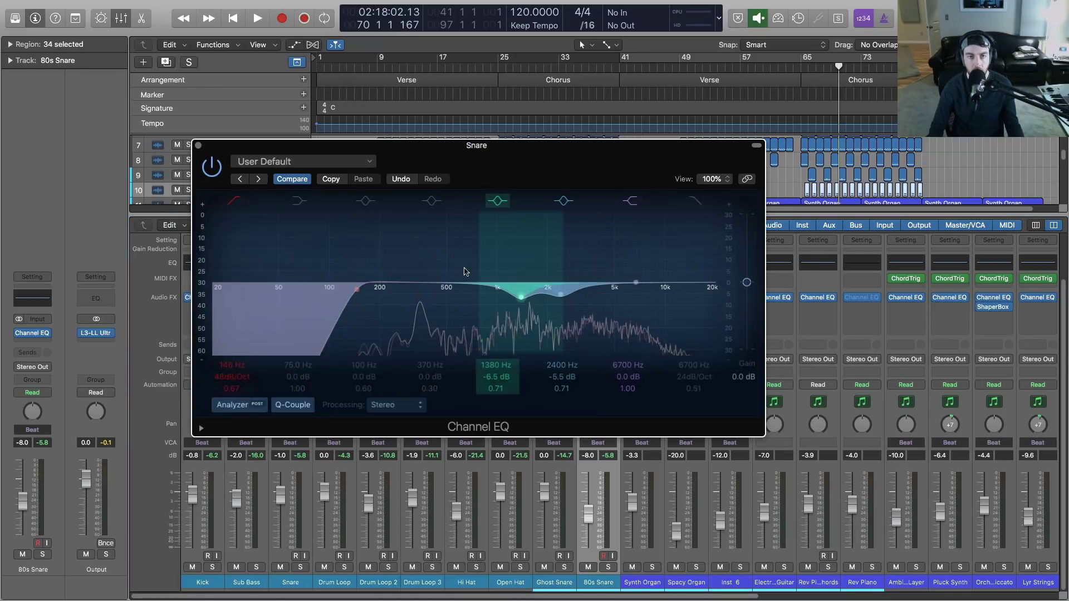
{"action": "left_click", "coordinate": [198, 145]}
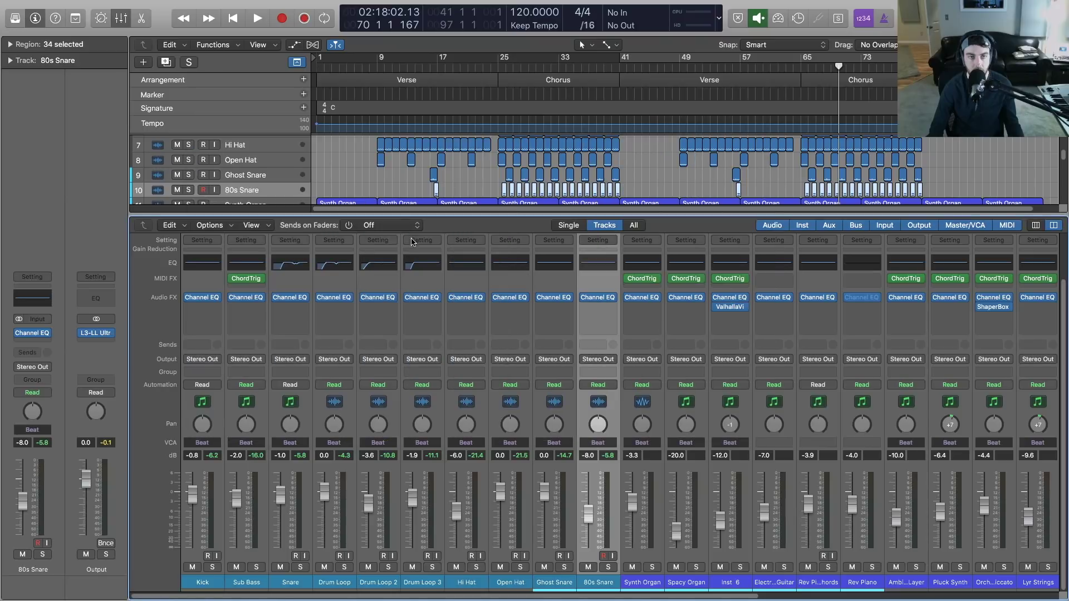
{"action": "left_click", "coordinate": [345, 267]}
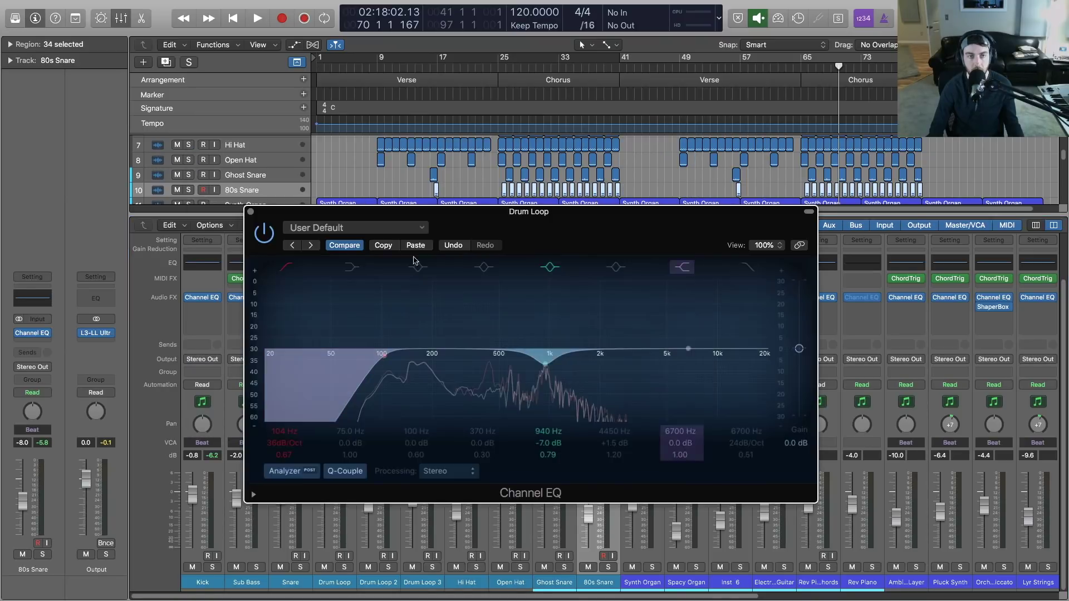
{"action": "left_click", "coordinate": [260, 220]}
{"action": "left_click_drag", "start_coordinate": [626, 597], "coordinate": [682, 597]}
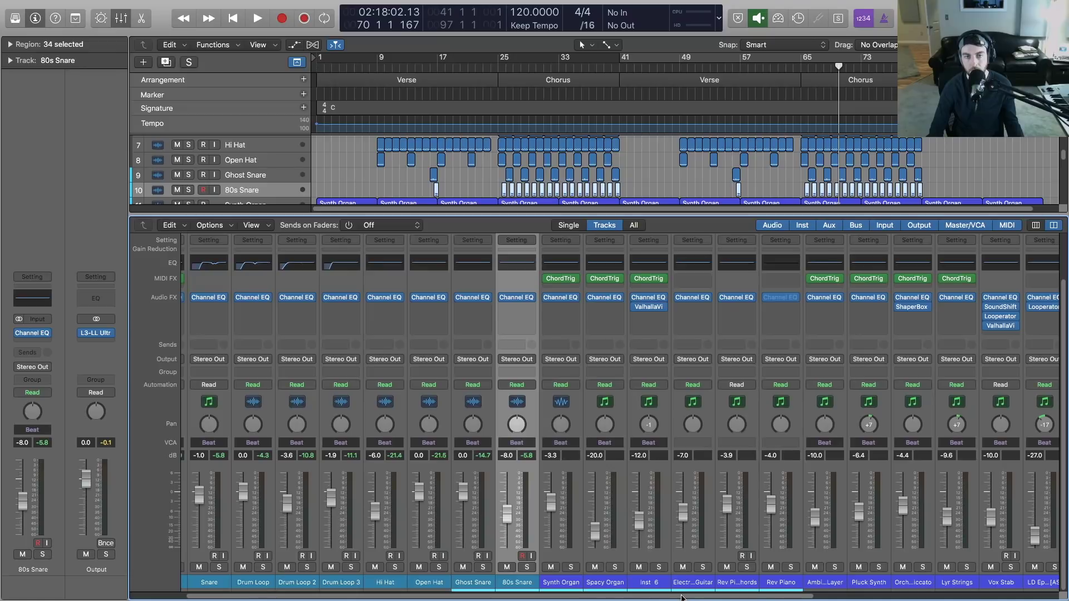
{"action": "left_click", "coordinate": [434, 266]}
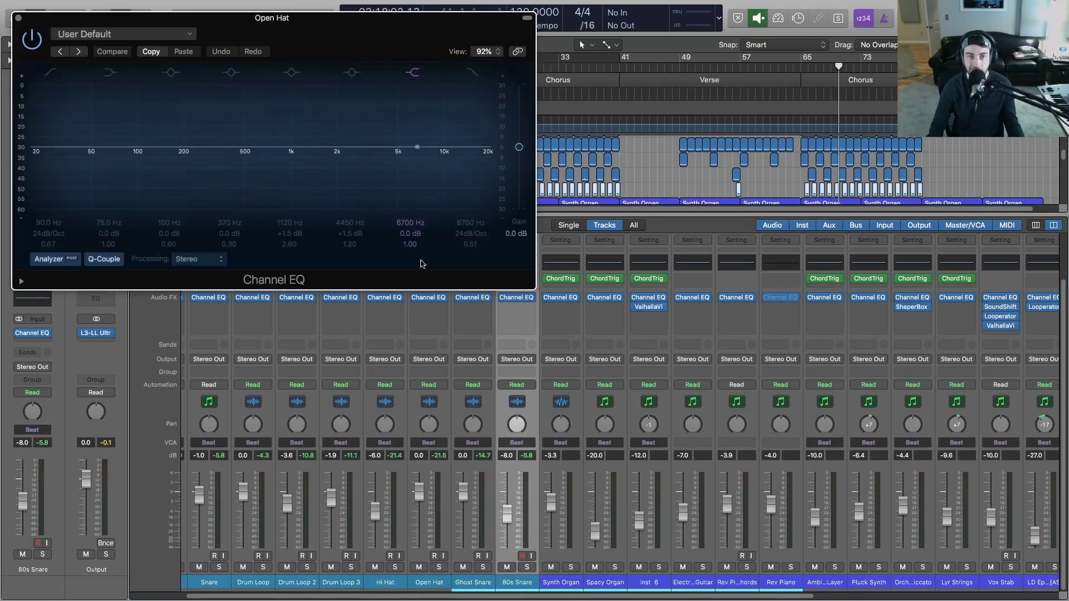
{"action": "left_click", "coordinate": [18, 19]}
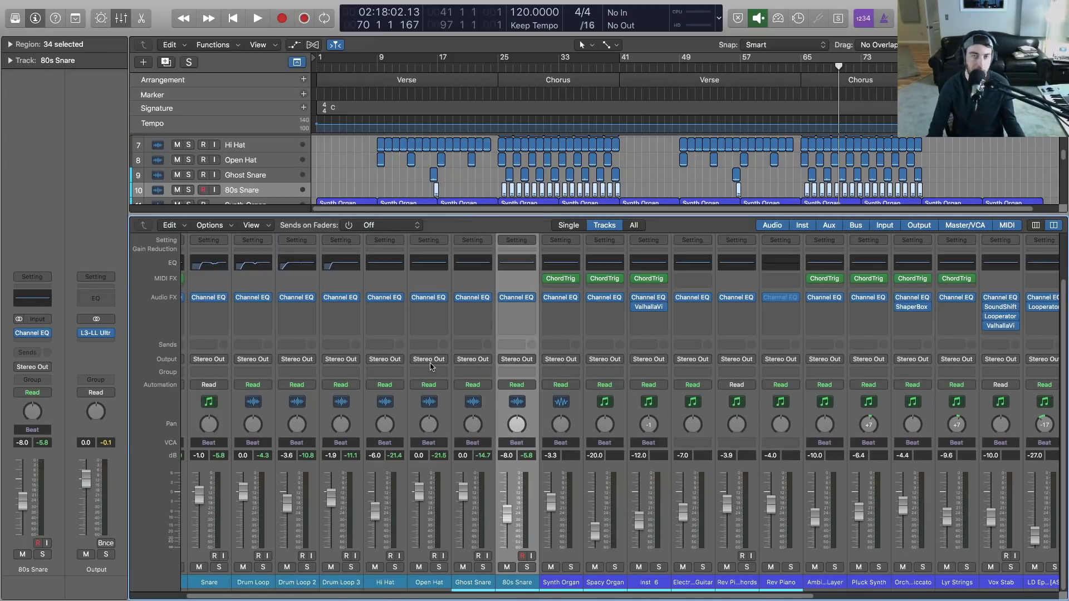
Step: Select the Synth Organ channel, solo it, and return the playhead to the start of the song
{"action": "left_click_drag", "start_coordinate": [602, 599], "coordinate": [747, 600]}
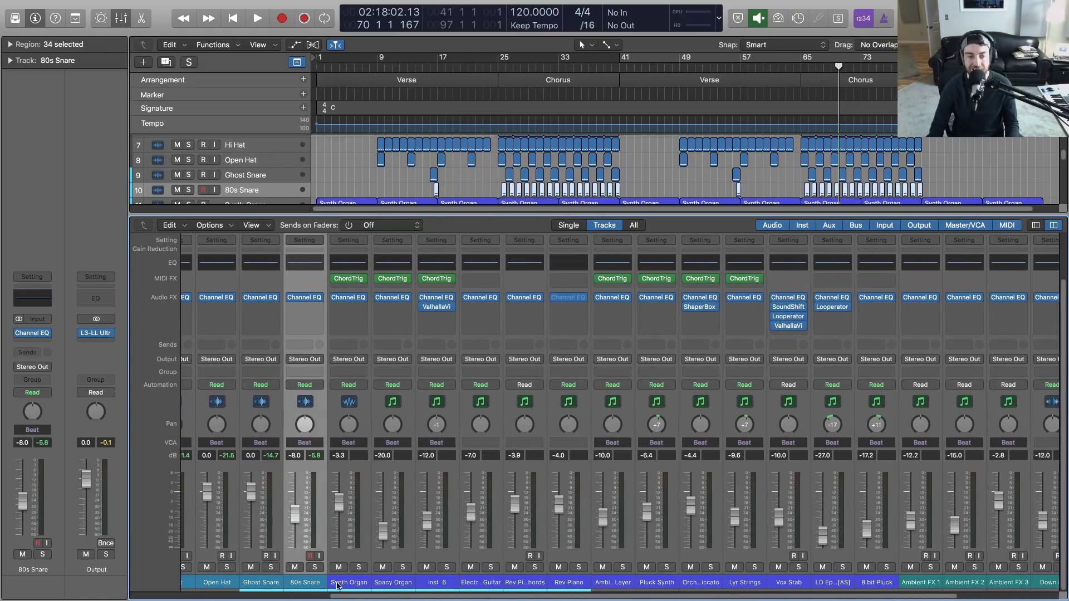
{"action": "left_click", "coordinate": [343, 583]}
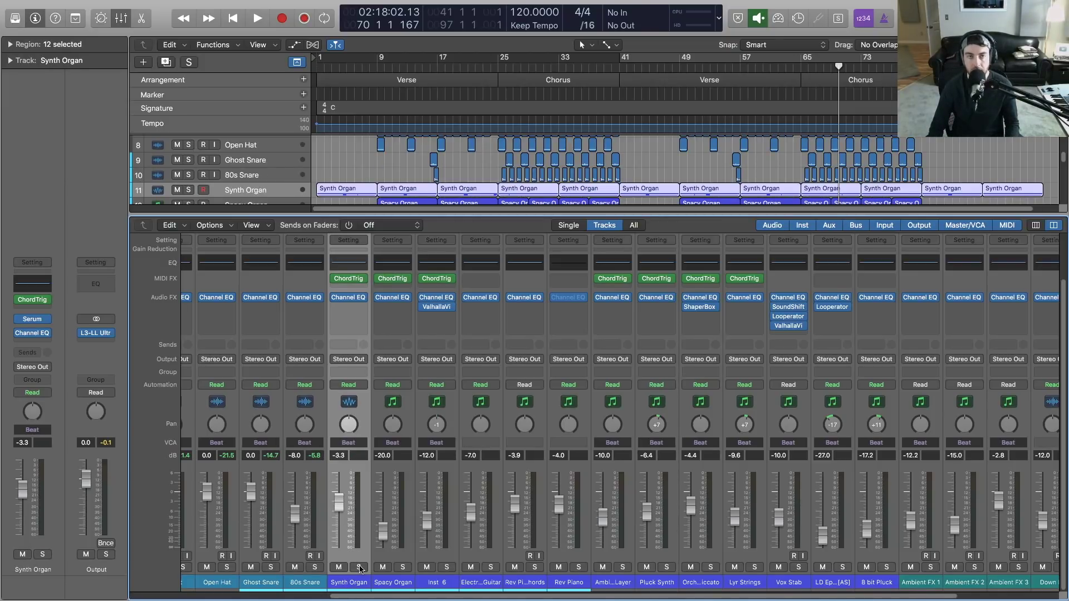
{"action": "left_click", "coordinate": [359, 568]}
{"action": "key", "text": "Return"}
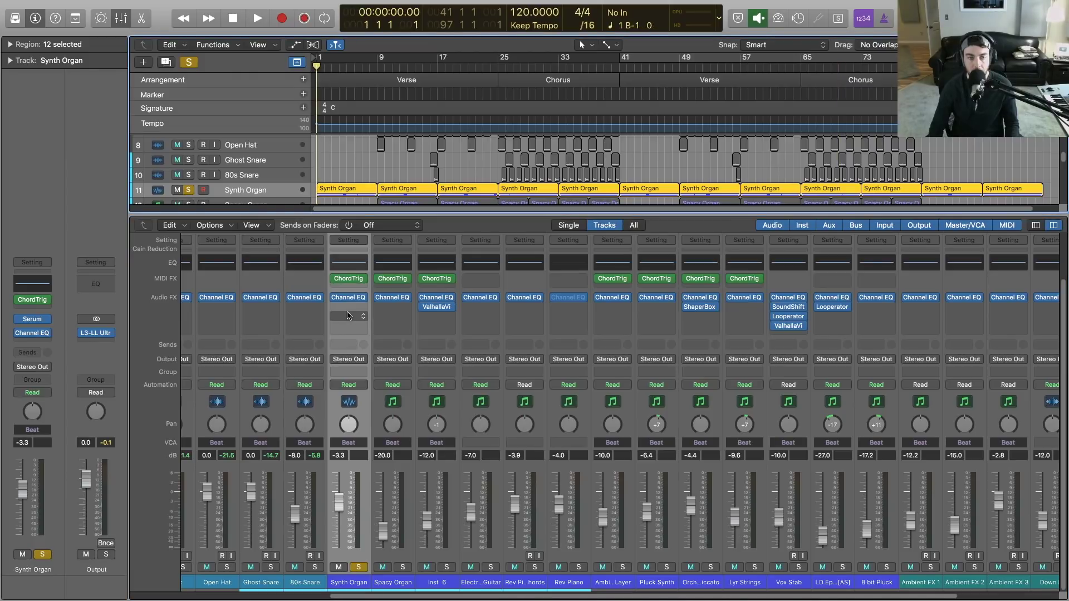
Step: Open the Synth Organ's Channel EQ, enlarge it to 124%, and play the soloed track from the start to about bar 7
{"action": "scroll", "coordinate": [393, 598], "scroll_direction": "left", "scroll_amount": 5}
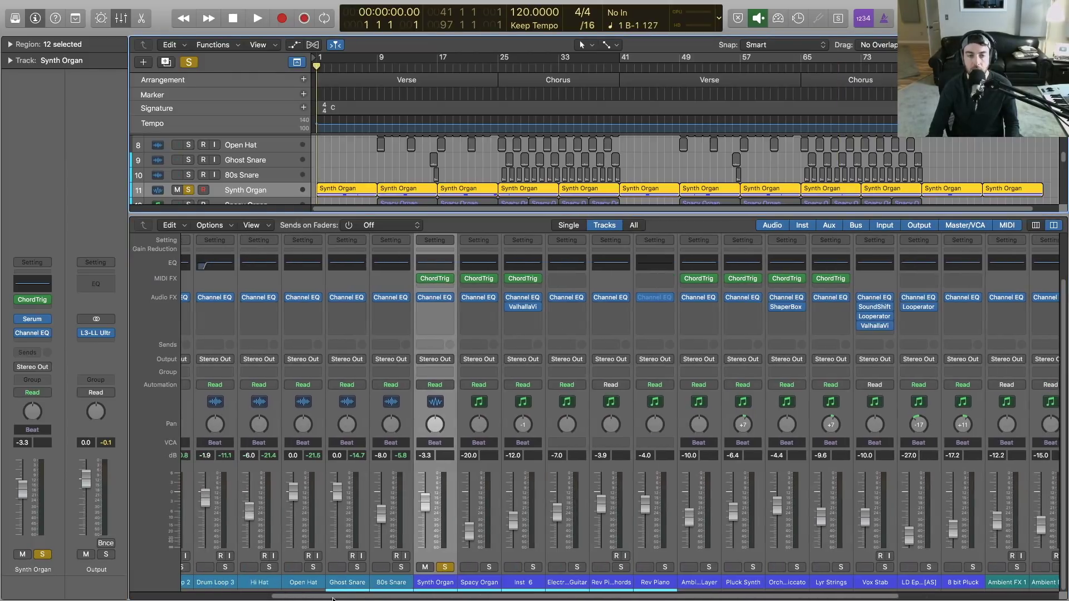
{"action": "left_click", "coordinate": [443, 266]}
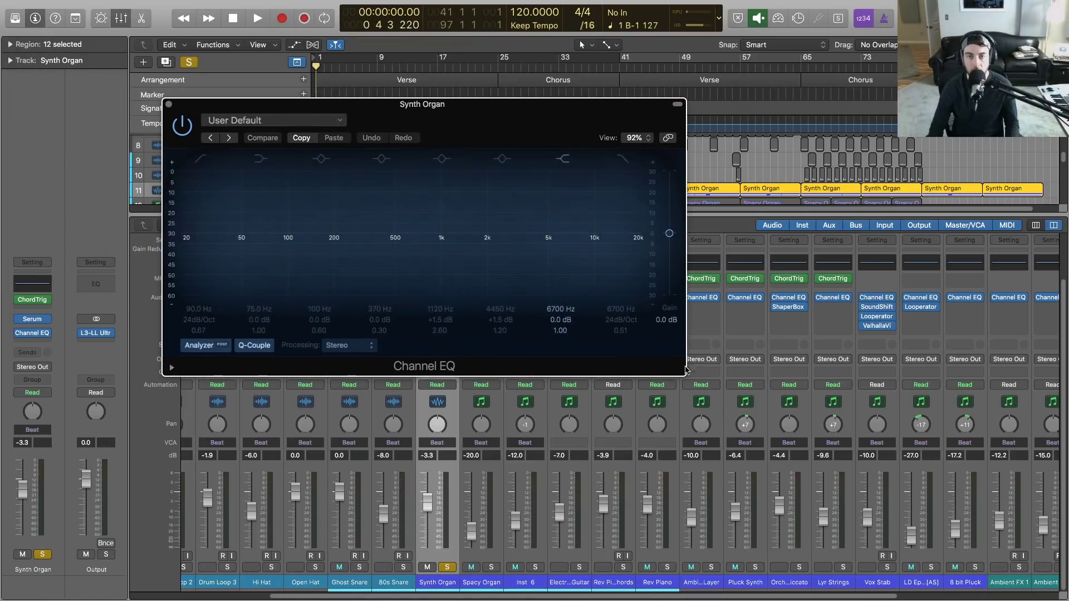
{"action": "key", "text": "space"}
{"action": "left_click_drag", "start_coordinate": [686, 370], "coordinate": [871, 449]}
{"action": "left_click_drag", "start_coordinate": [566, 113], "coordinate": [571, 128]}
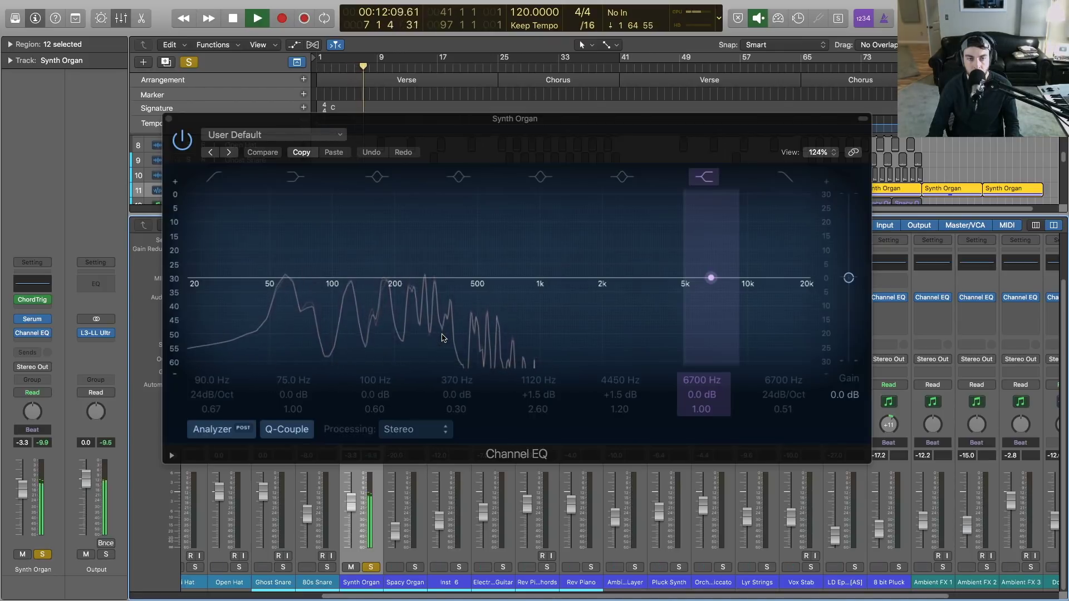
{"action": "key", "text": "space"}
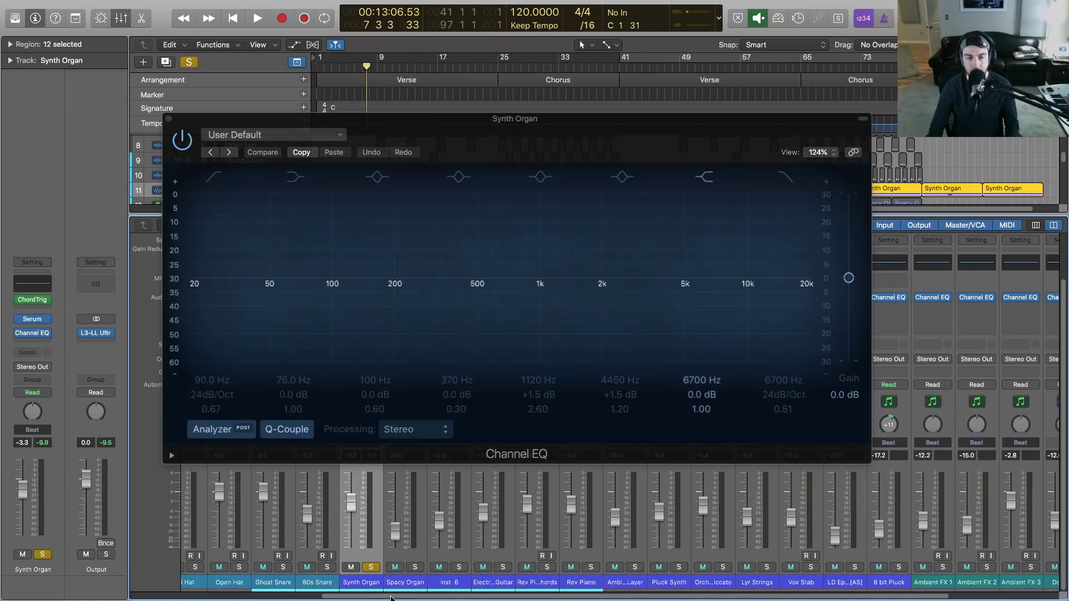
Step: Unsolo Synth Organ and set a 24 dB/Oct low cut at 114 Hz on its EQ during playback in the full mix
{"action": "left_click_drag", "start_coordinate": [388, 597], "coordinate": [221, 598]}
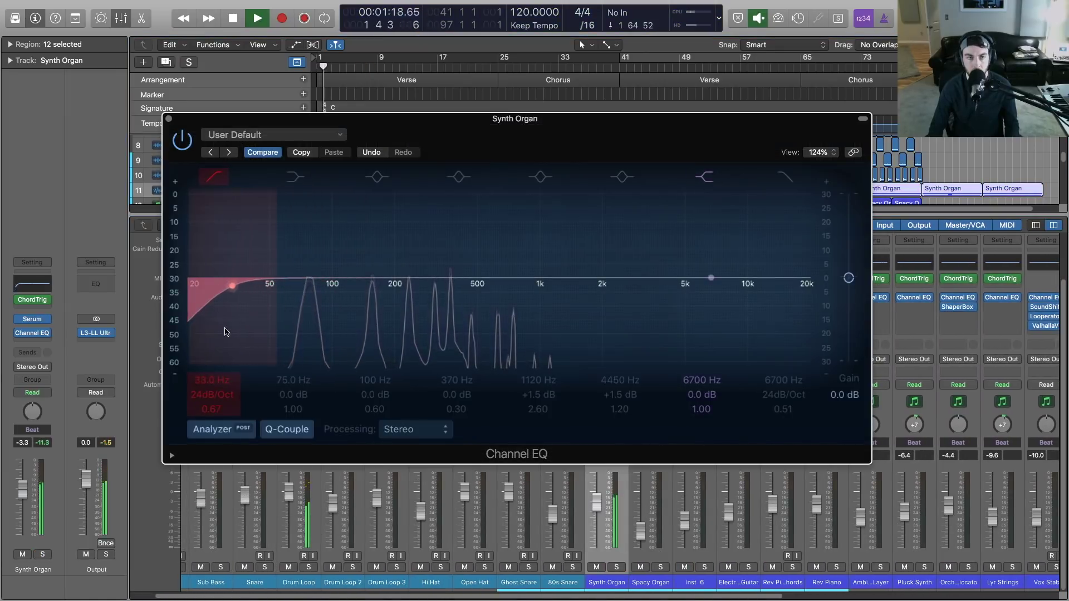
{"action": "mouse_move", "coordinate": [320, 331]}
{"action": "left_mouse_down"}
{"action": "mouse_move", "coordinate": [357, 329]}
{"action": "mouse_move", "coordinate": [342, 330]}
{"action": "left_mouse_up"}
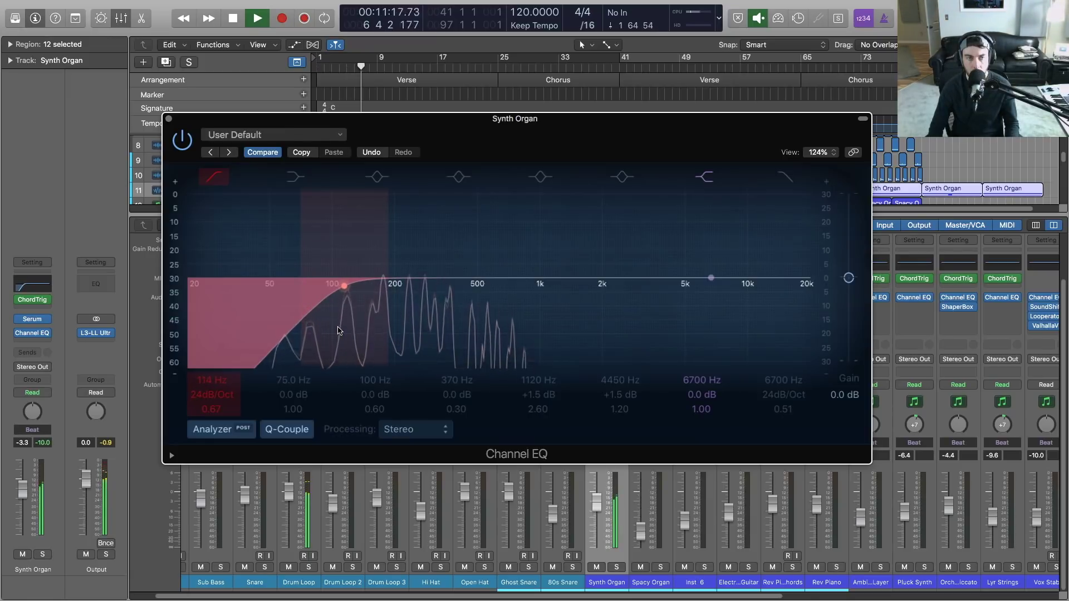
{"action": "key", "text": "space"}
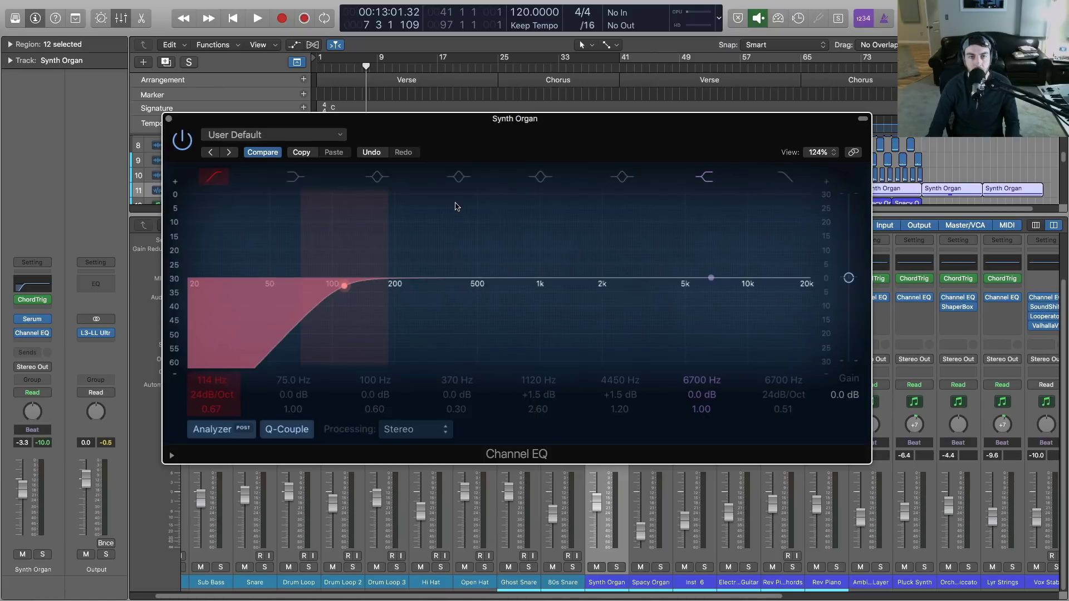
Step: Play from the start and cut the Synth Organ's low mids by 1.5 dB at 255 Hz with a Q of 0.30
{"action": "key", "text": "Return"}
{"action": "key", "text": "space"}
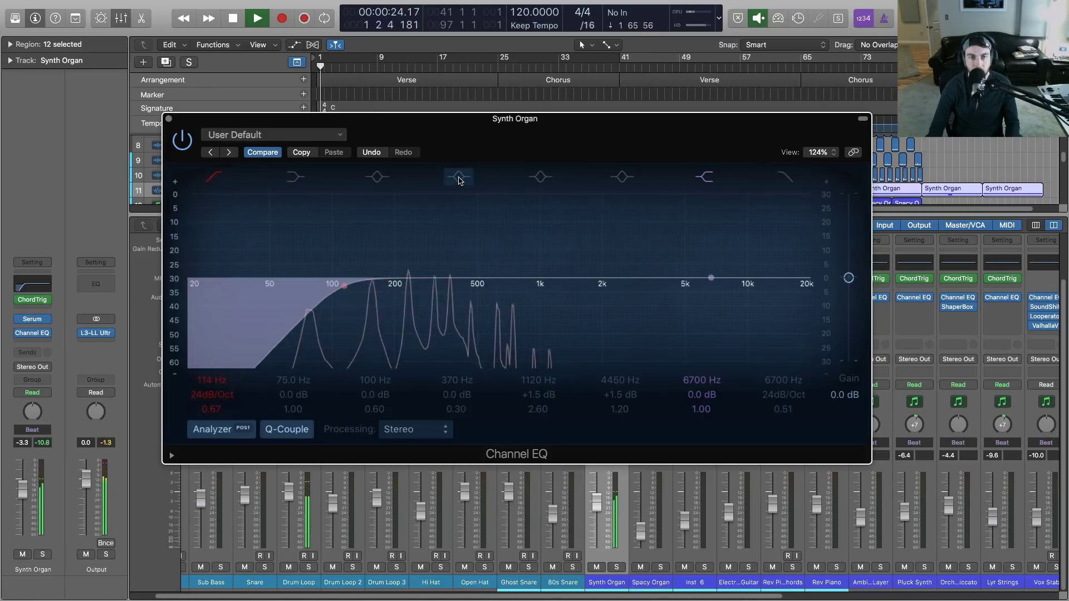
{"action": "left_click_drag", "start_coordinate": [461, 268], "coordinate": [428, 270]}
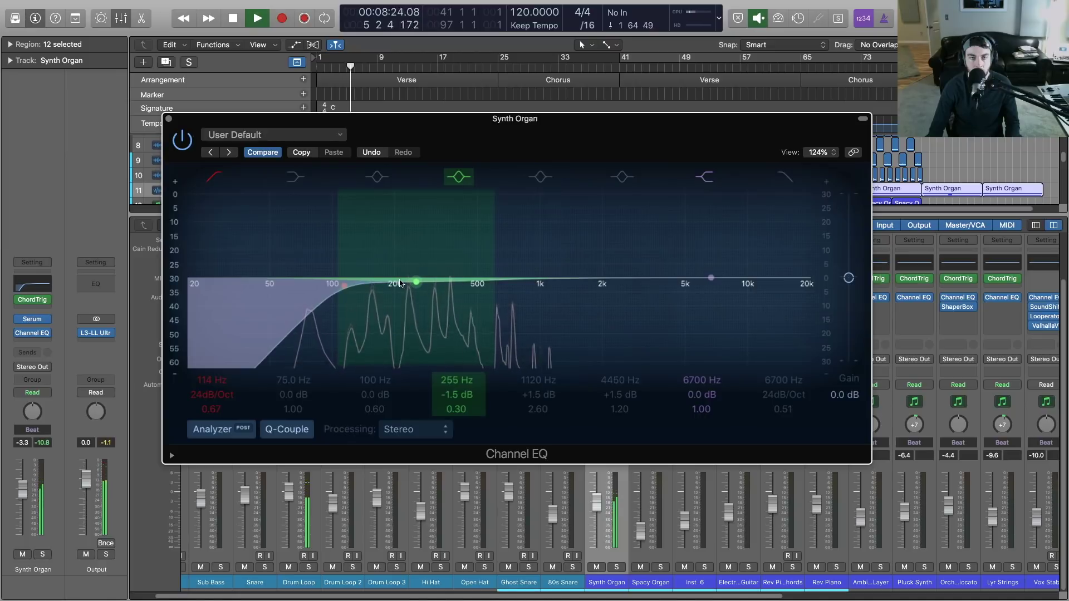
{"action": "key", "text": "space"}
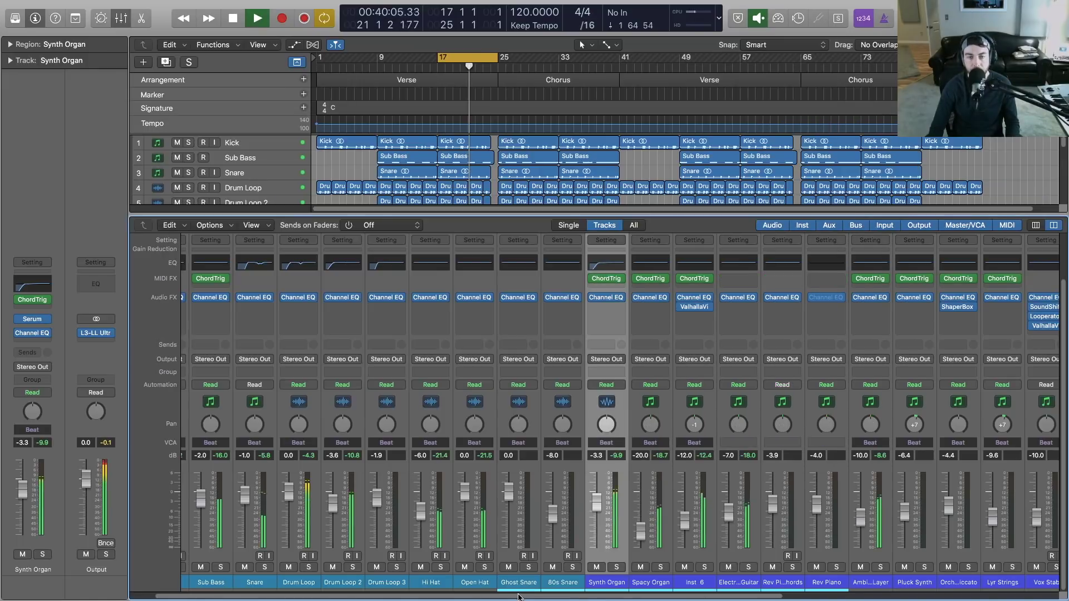
Step: Select the Spacy Organ channel, solo it during playback, and stop playback
{"action": "left_click", "coordinate": [499, 582]}
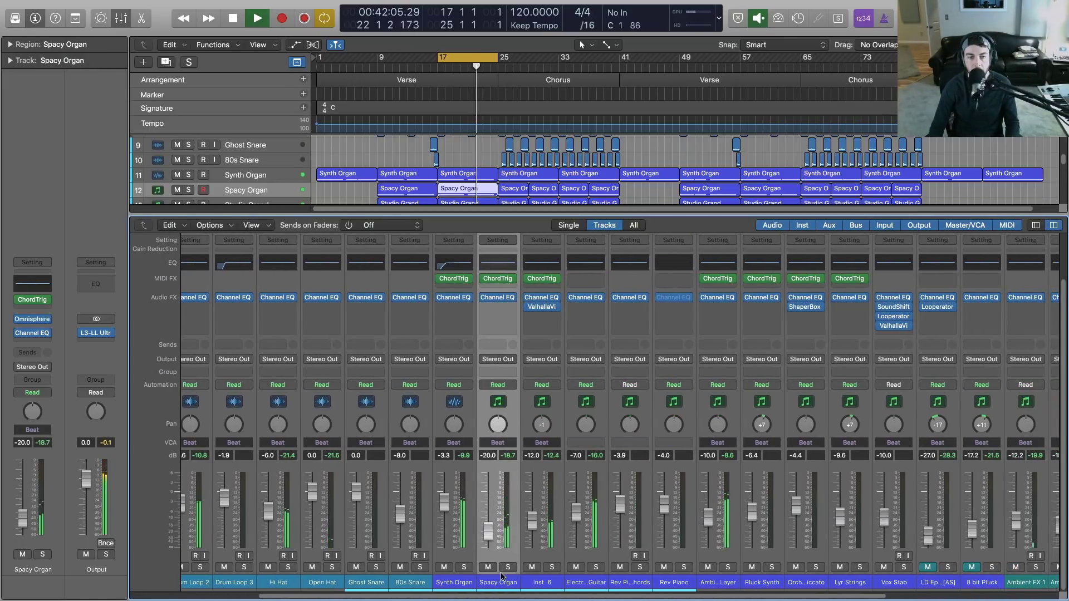
{"action": "left_click", "coordinate": [508, 567]}
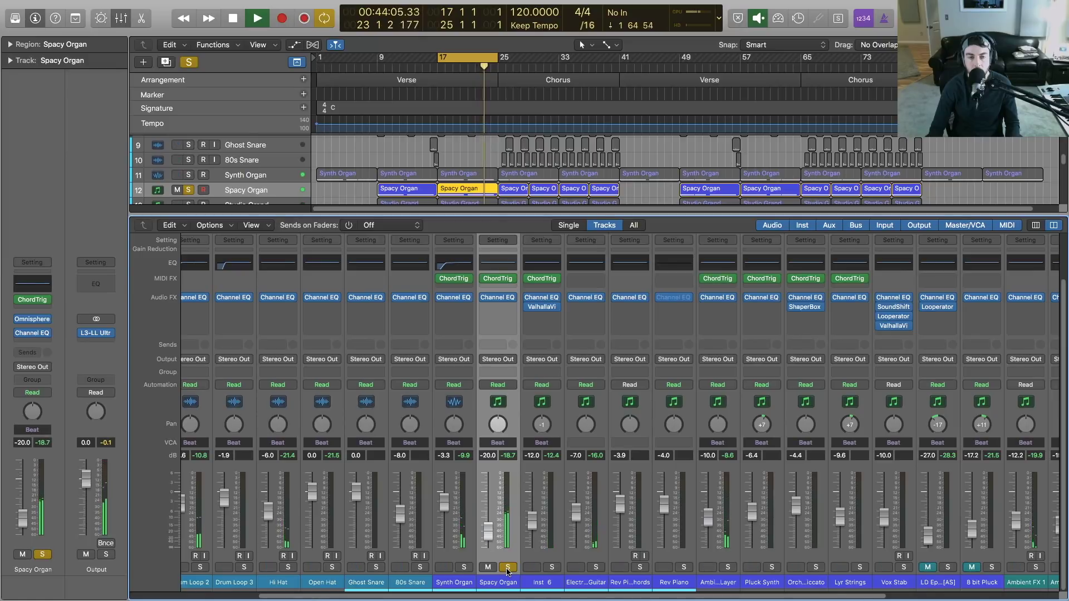
{"action": "key", "text": "space"}
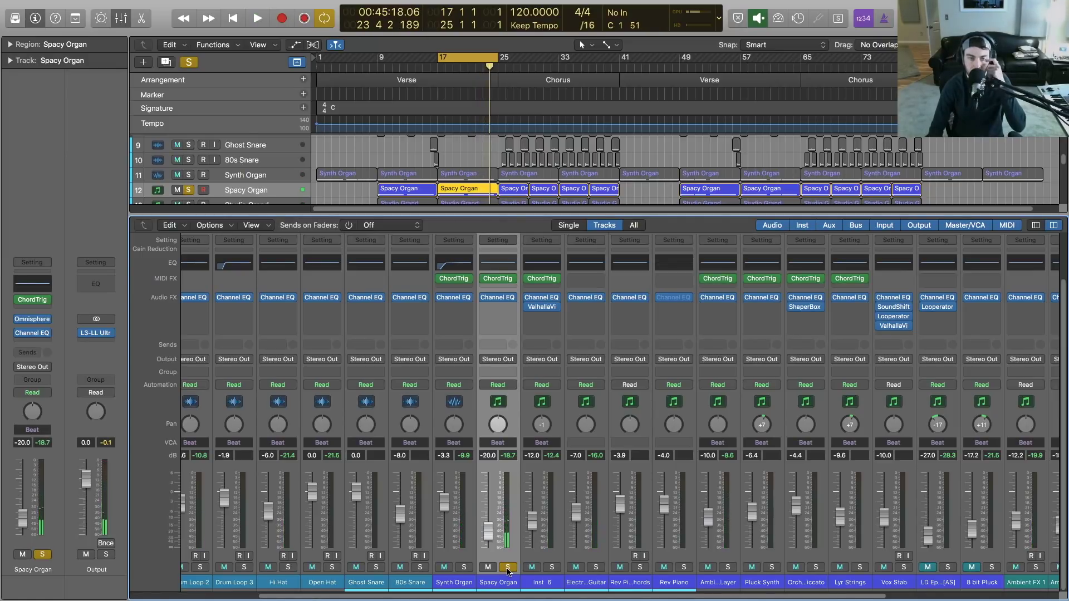
Step: Open the Spacy Organ's Channel EQ, play the looped section from bar 17, and reposition the EQ window
{"action": "left_click", "coordinate": [485, 263]}
{"action": "key", "text": "space"}
{"action": "left_click_drag", "start_coordinate": [306, 33], "coordinate": [531, 107]}
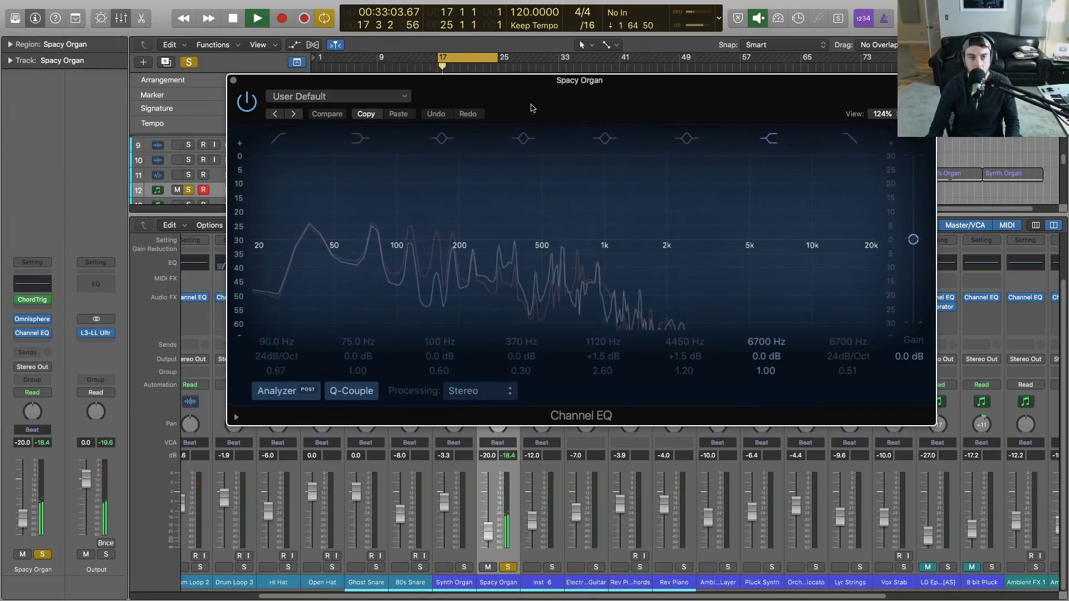
Step: Enable a 48 dB/Oct low cut at 95 Hz on the Spacy Organ's EQ while the loop plays
{"action": "left_click", "coordinate": [278, 138]}
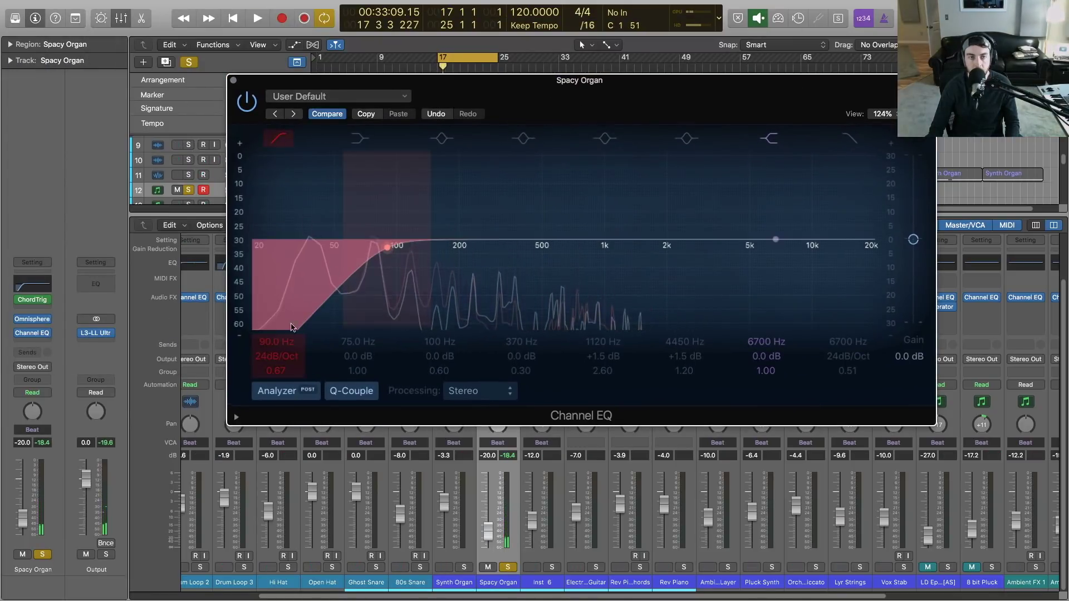
{"action": "key", "text": "space"}
{"action": "left_click_drag", "start_coordinate": [263, 357], "coordinate": [264, 341]}
{"action": "mouse_move", "coordinate": [397, 302]}
{"action": "left_mouse_down"}
{"action": "mouse_move", "coordinate": [379, 300]}
{"action": "mouse_move", "coordinate": [405, 301]}
{"action": "left_mouse_up"}
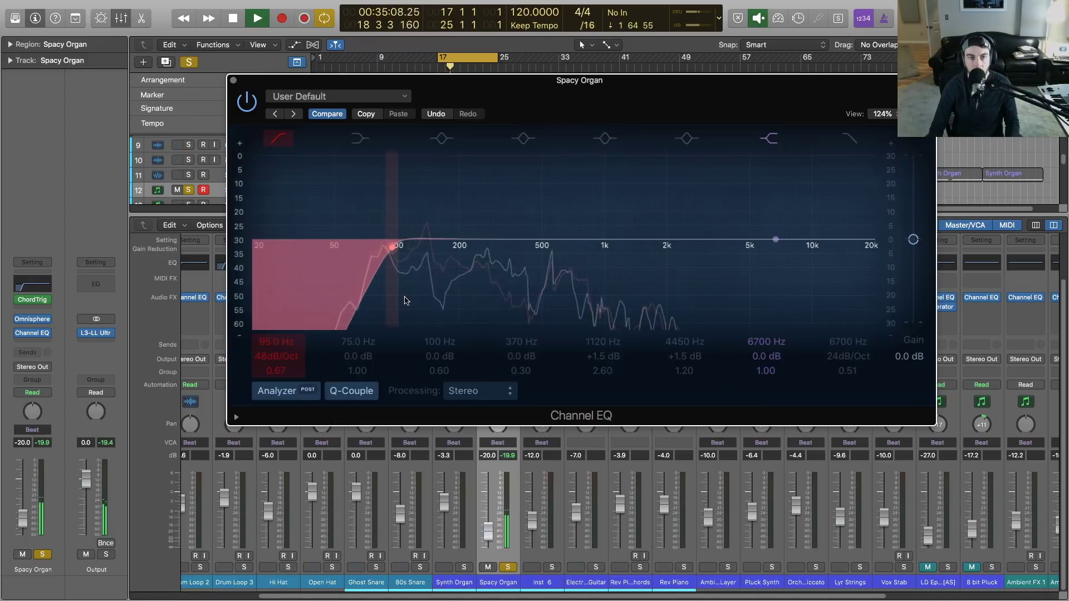
Step: Solo the Synth Organ alongside the Spacy Organ to compare them, close the EQ, and clear both solos
{"action": "left_click", "coordinate": [463, 567]}
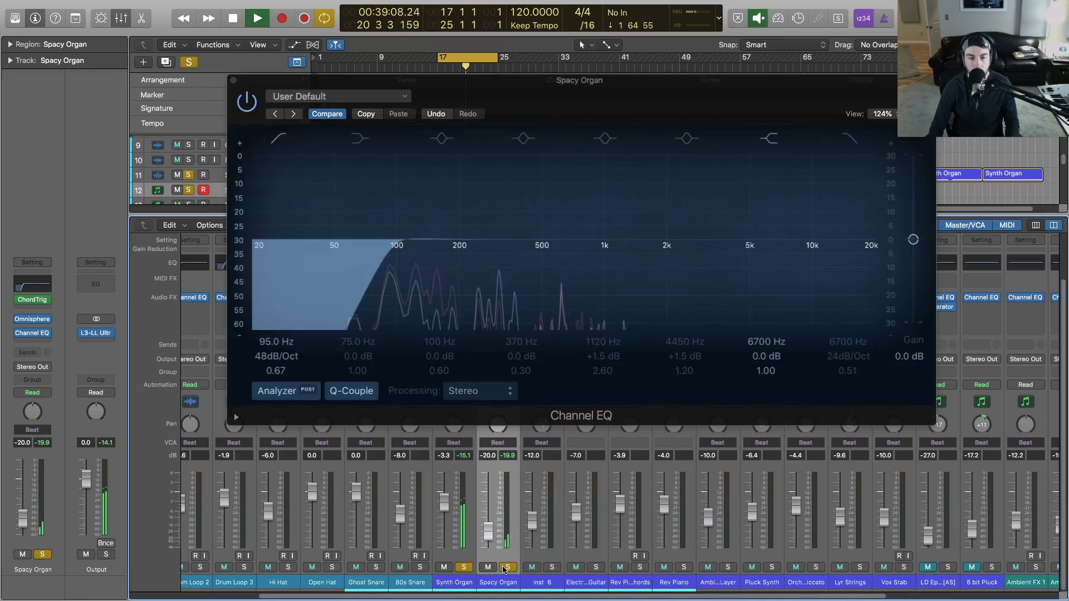
{"action": "left_click", "coordinate": [233, 80]}
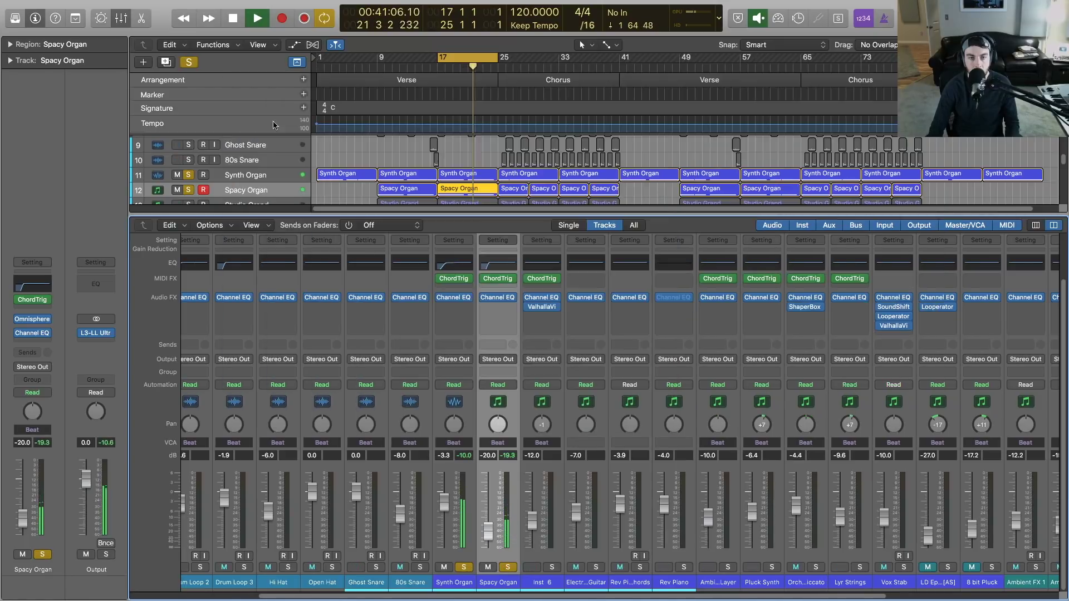
{"action": "left_click", "coordinate": [464, 567]}
{"action": "left_click", "coordinate": [508, 567]}
Step: Solo Inst 6 and enable a 24 dB/Oct low cut at 90 Hz in its Channel EQ during playback
{"action": "left_click", "coordinate": [550, 568]}
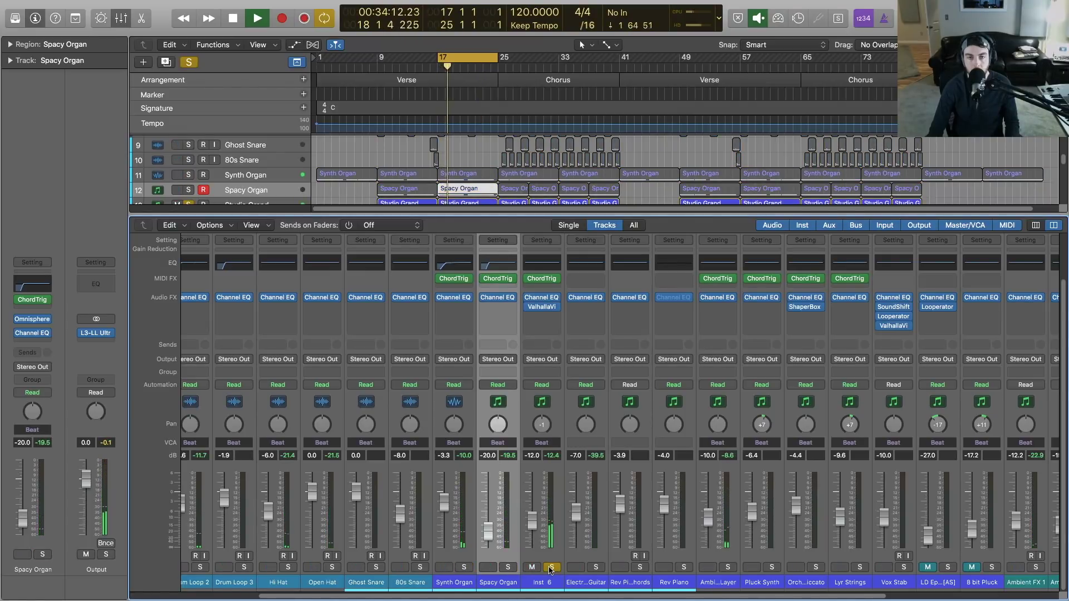
{"action": "left_click", "coordinate": [546, 268]}
{"action": "left_click_drag", "start_coordinate": [444, 27], "coordinate": [515, 158]}
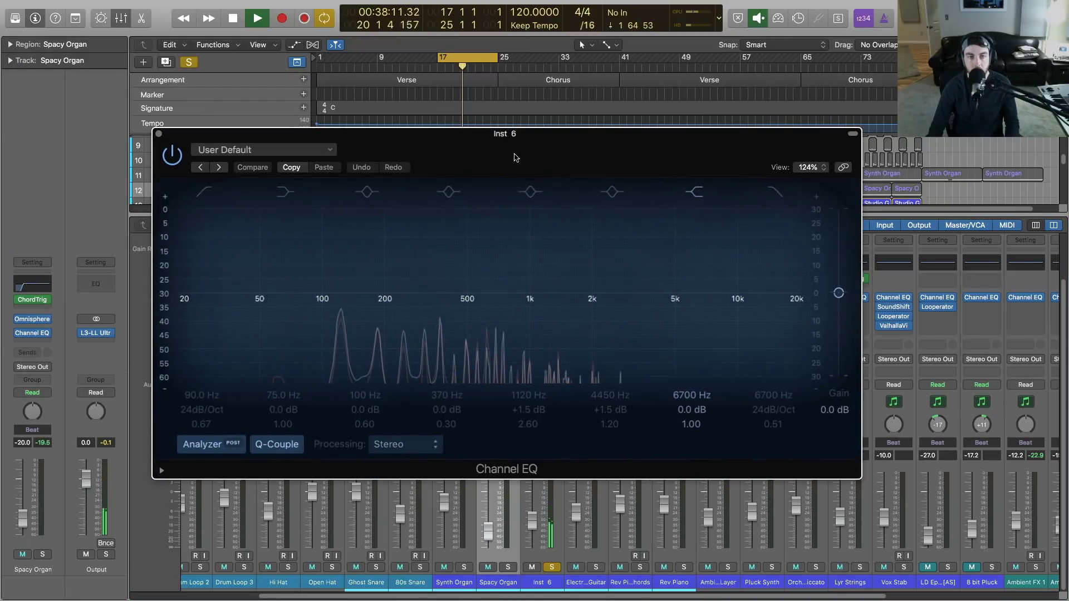
{"action": "left_click", "coordinate": [252, 323]}
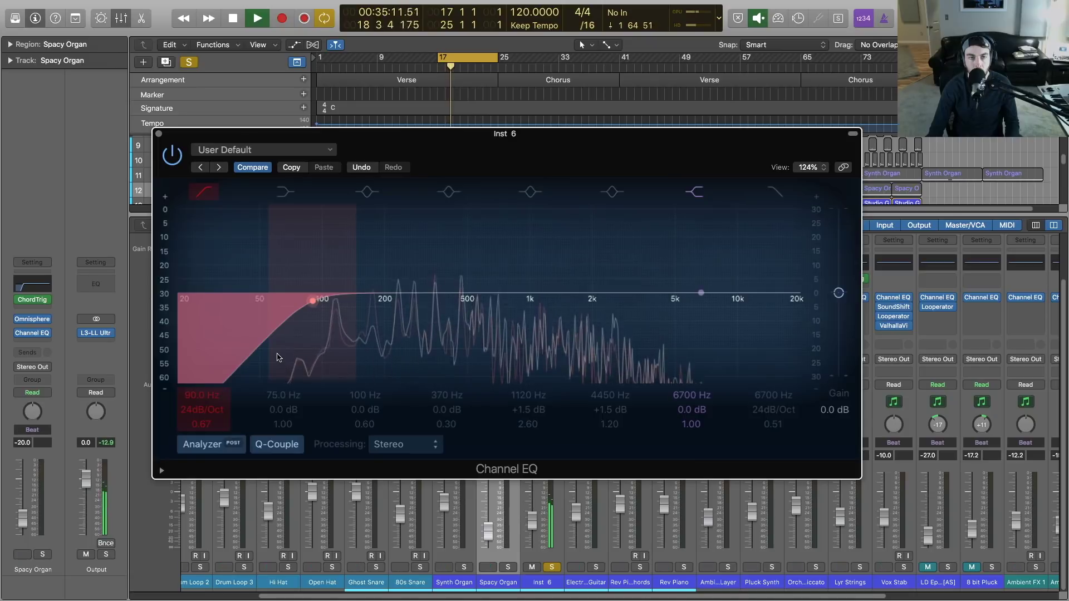
{"action": "key", "text": "space"}
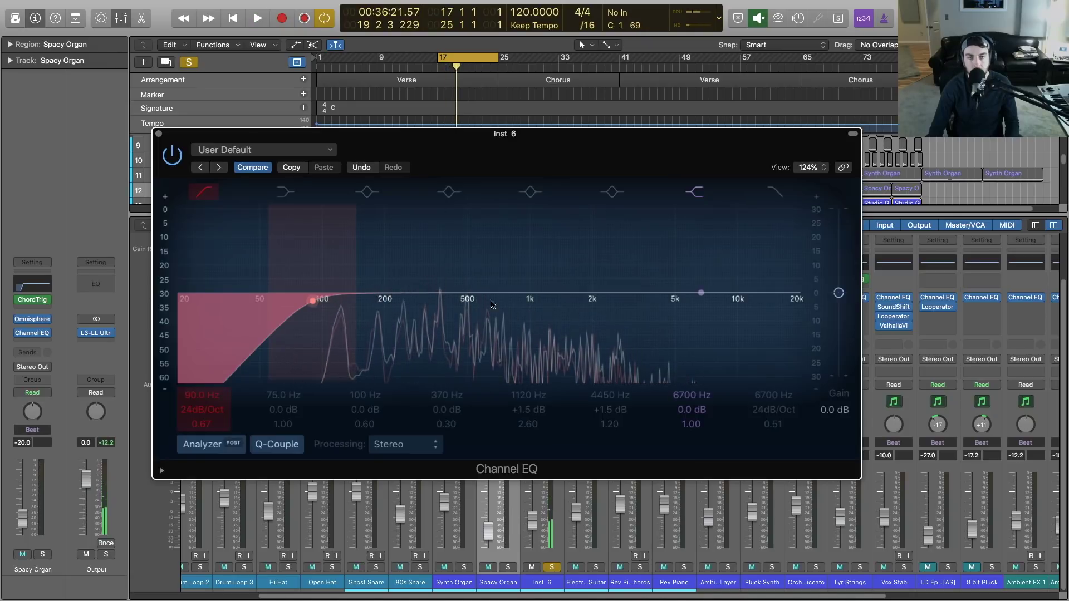
Step: Cut Inst 6 by 3.5 dB at 325 Hz with a Q of 0.46, auditioning the loop
{"action": "left_click_drag", "start_coordinate": [453, 262], "coordinate": [514, 280]}
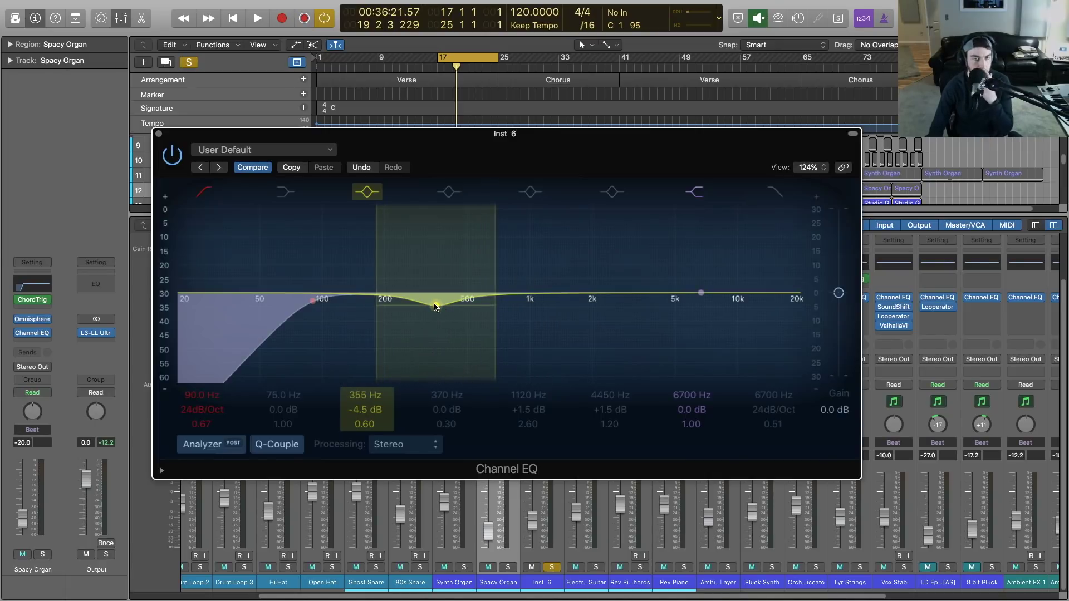
{"action": "left_click_drag", "start_coordinate": [496, 270], "coordinate": [497, 270]}
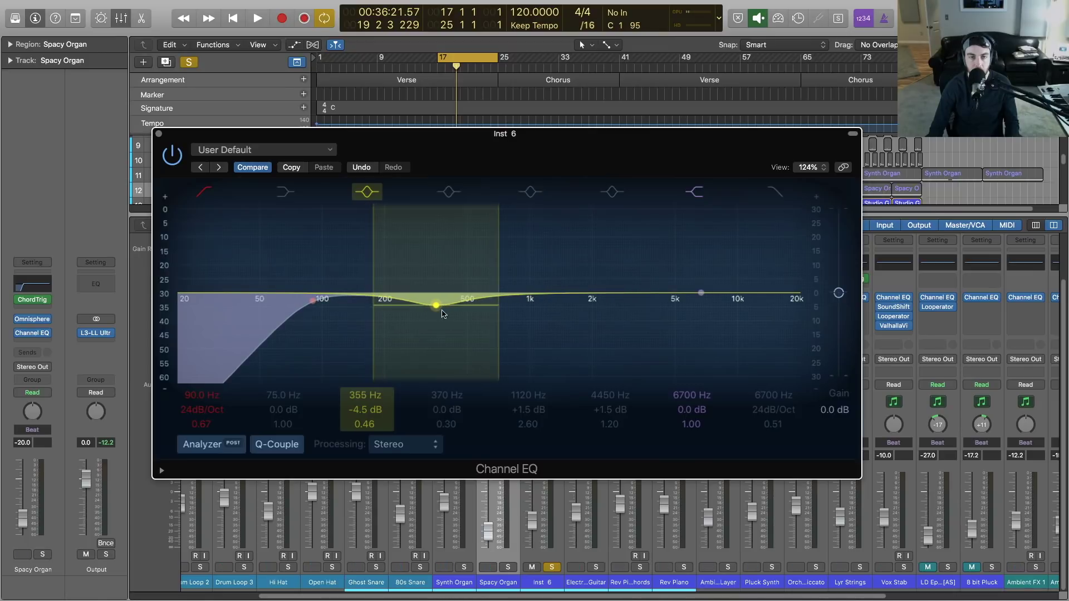
{"action": "key", "text": "space"}
{"action": "mouse_move", "coordinate": [433, 299]}
{"action": "left_mouse_down"}
{"action": "mouse_move", "coordinate": [438, 319]}
{"action": "mouse_move", "coordinate": [431, 298]}
{"action": "mouse_move", "coordinate": [435, 313]}
{"action": "mouse_move", "coordinate": [440, 303]}
{"action": "left_mouse_up"}
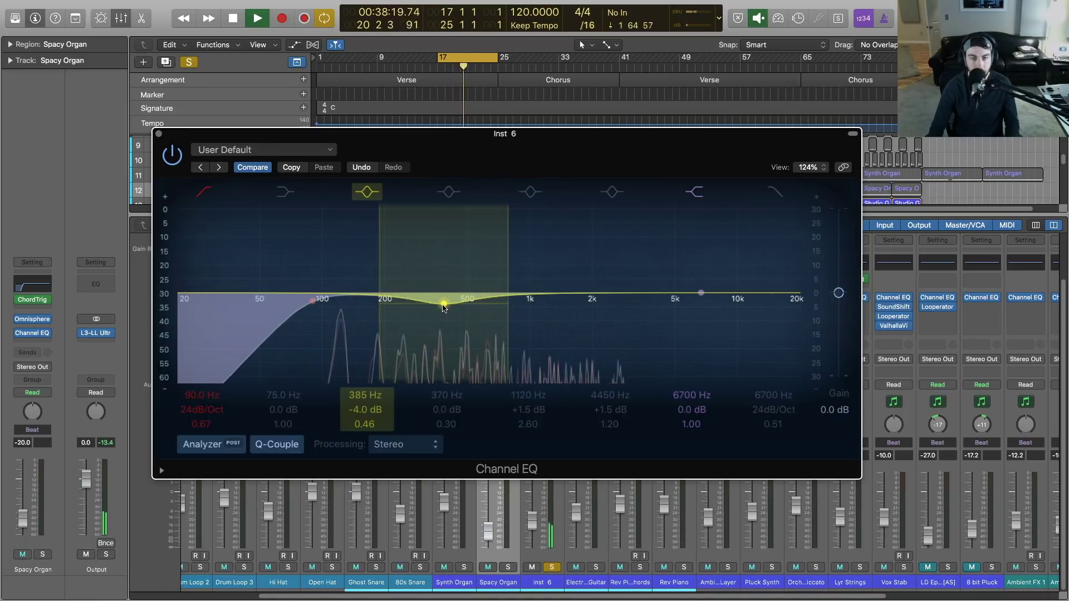
{"action": "left_click_drag", "start_coordinate": [441, 307], "coordinate": [429, 308]}
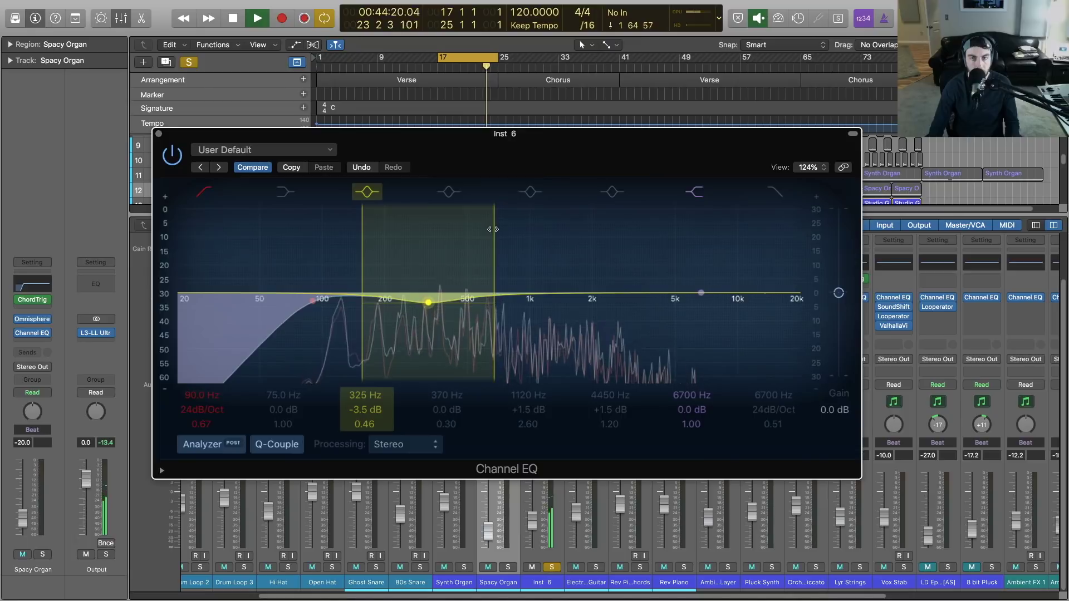
{"action": "key", "text": "space"}
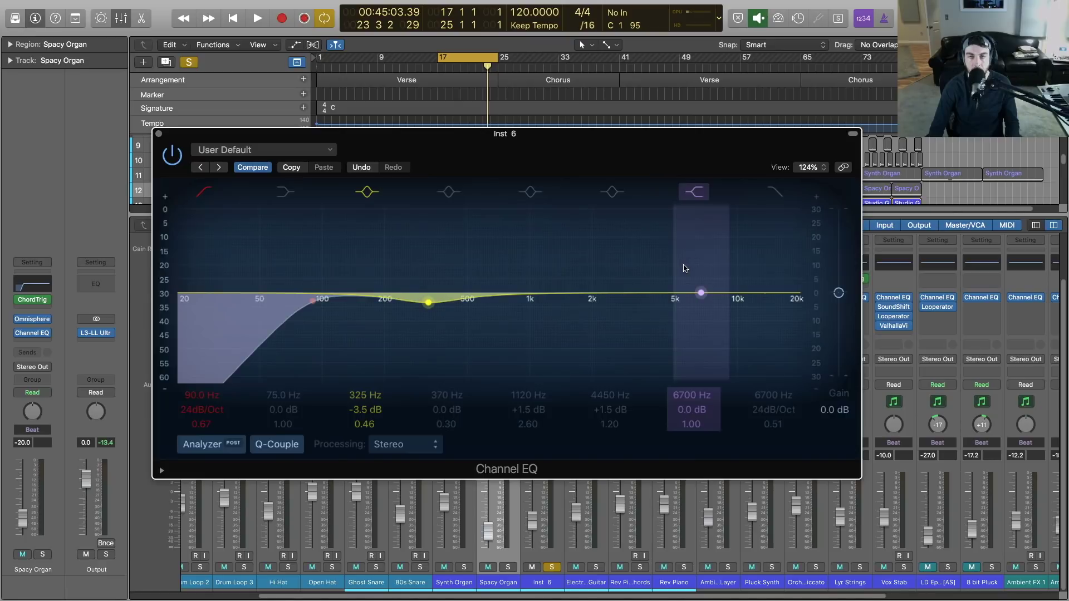
Step: Raise Inst 6's high shelf by 3.0 dB at 4400 Hz during playback and close its EQ
{"action": "key", "text": "space"}
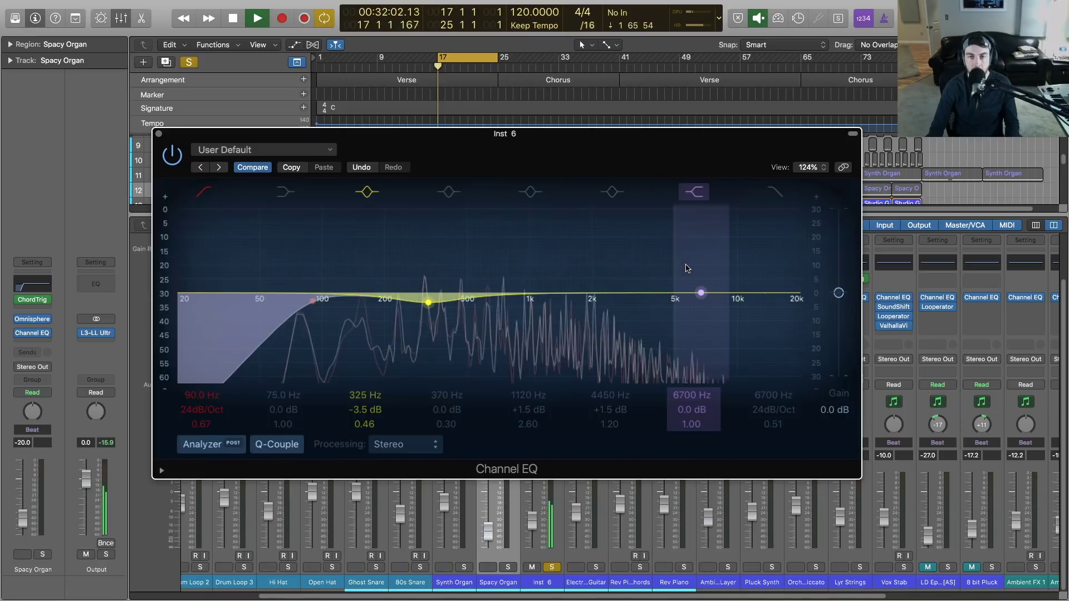
{"action": "left_click_drag", "start_coordinate": [683, 268], "coordinate": [646, 256]}
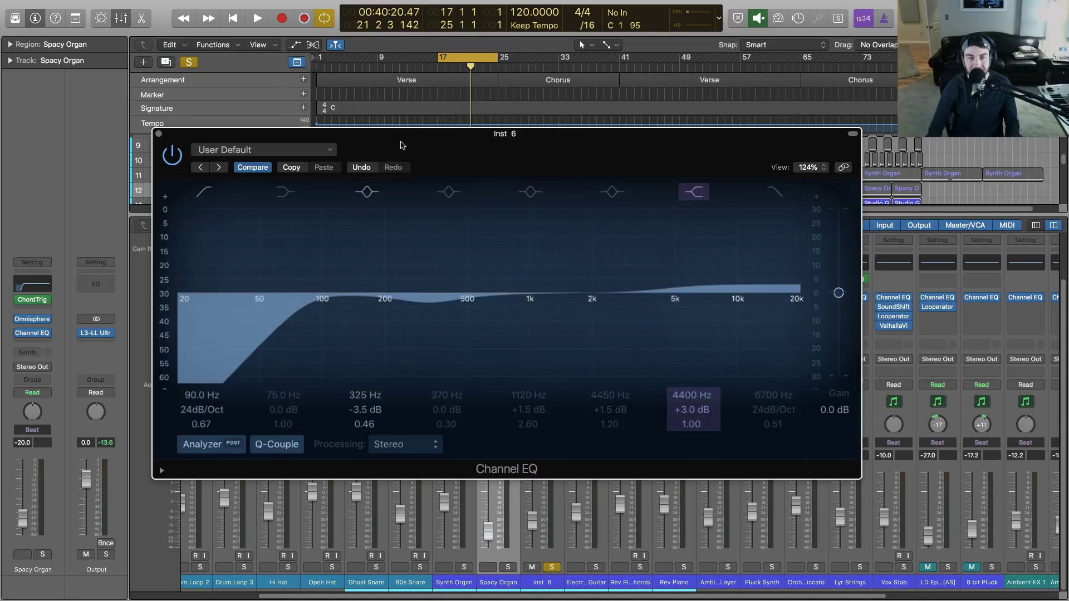
{"action": "left_click", "coordinate": [158, 134]}
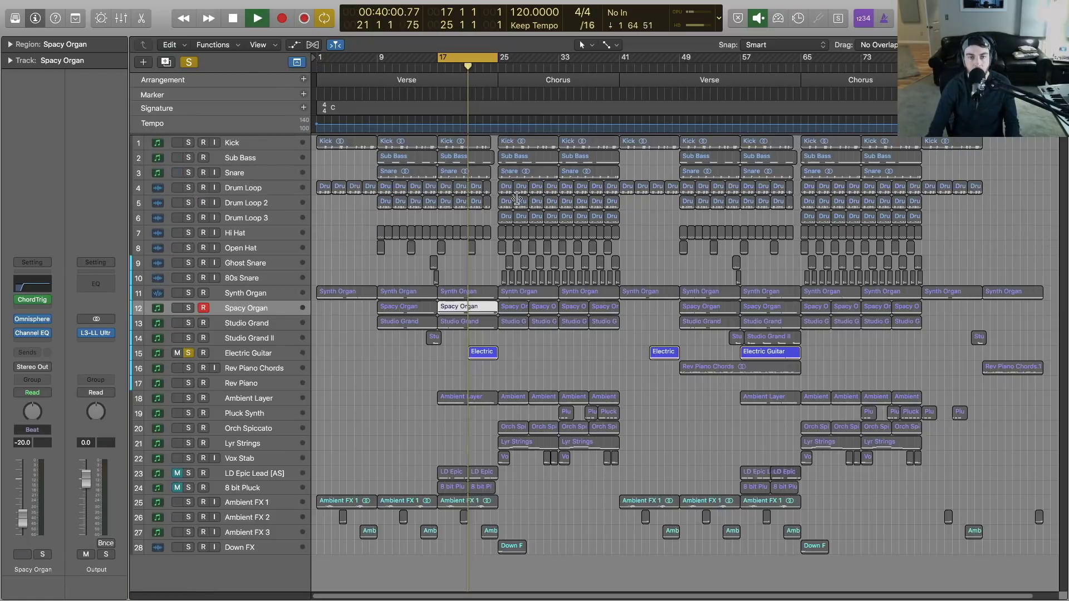
Step: Open the soloed Electric Guitar's Channel EQ and cut 3.0 dB at 320 Hz with a Q of 1.60
{"action": "key", "text": "x"}
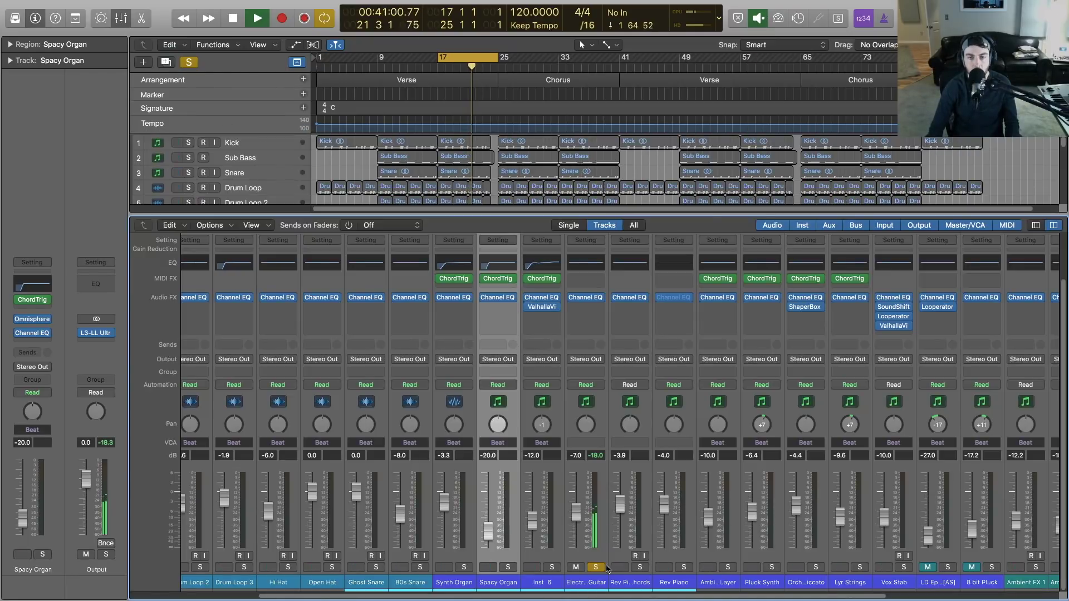
{"action": "left_click", "coordinate": [590, 259]}
{"action": "left_click_drag", "start_coordinate": [446, 24], "coordinate": [630, 101]}
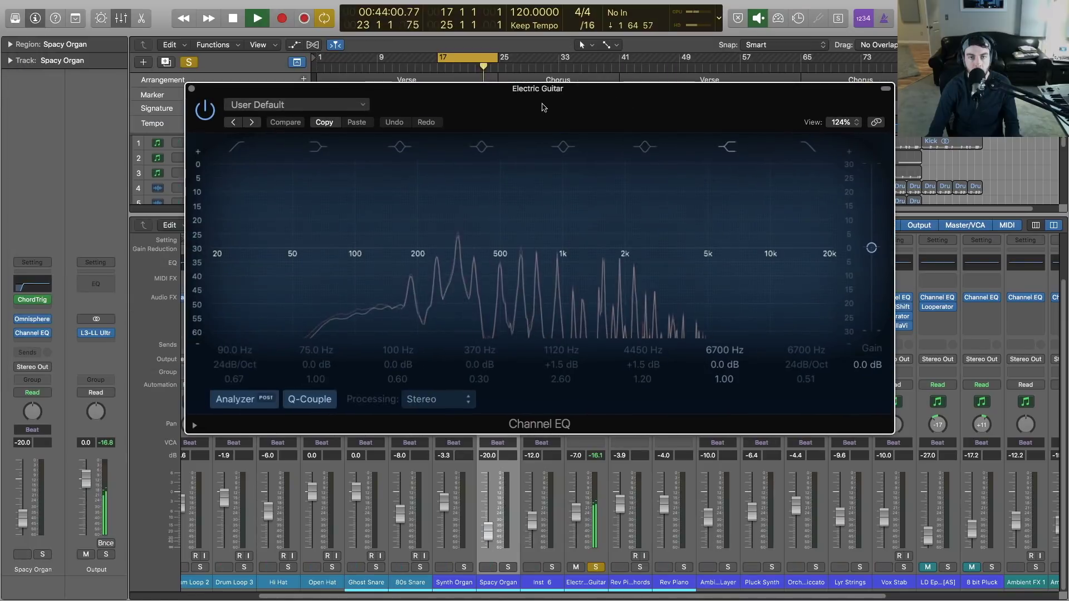
{"action": "left_click", "coordinate": [487, 151]}
{"action": "mouse_move", "coordinate": [489, 224]}
{"action": "left_mouse_down"}
{"action": "mouse_move", "coordinate": [477, 231]}
{"action": "mouse_move", "coordinate": [495, 243]}
{"action": "left_mouse_up"}
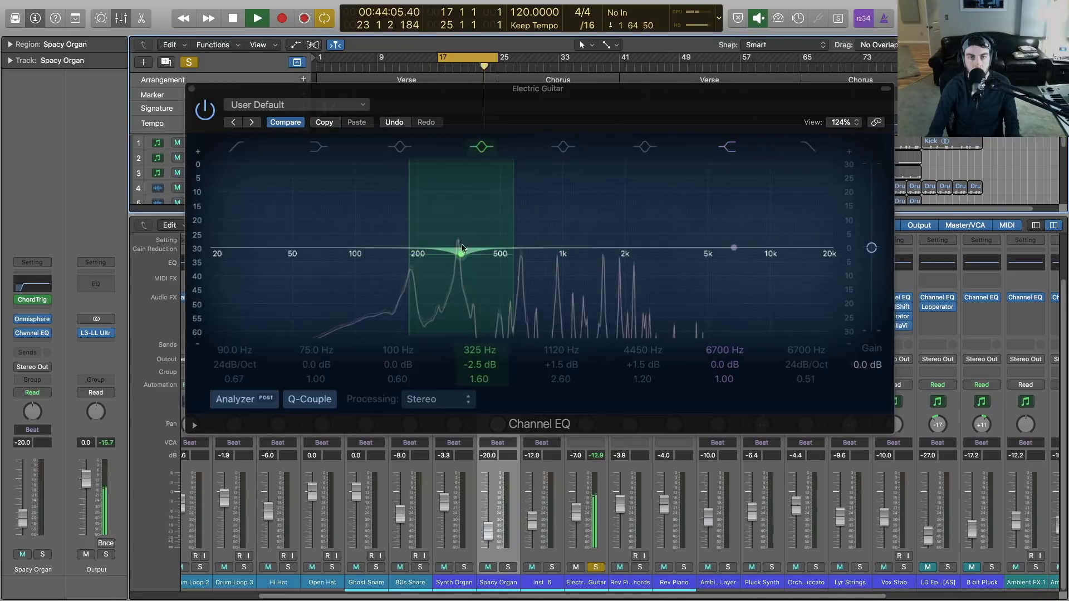
{"action": "left_click_drag", "start_coordinate": [461, 255], "coordinate": [460, 260]}
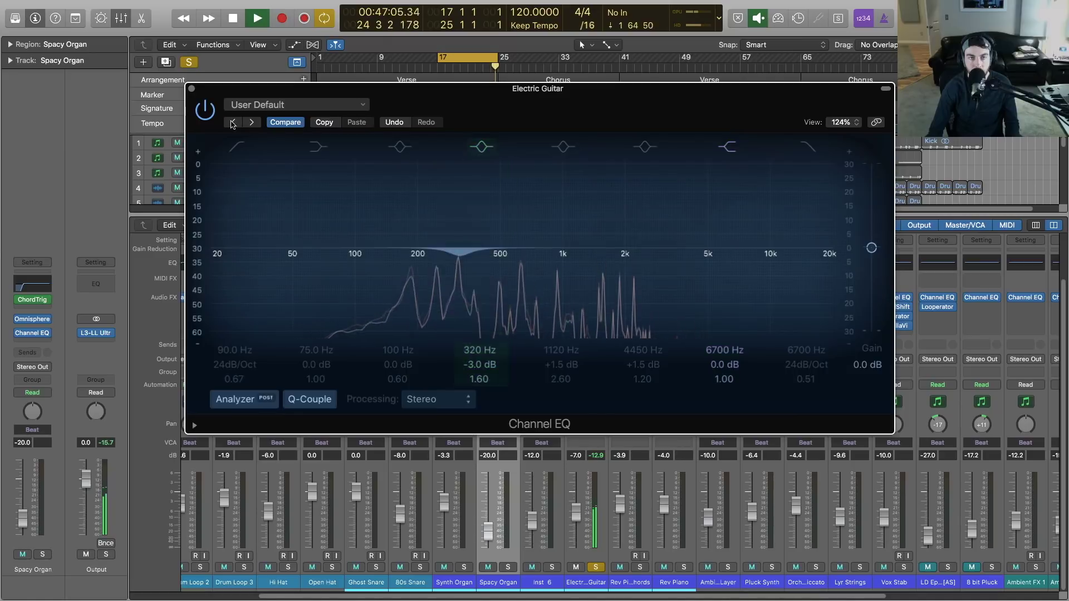
{"action": "key", "text": "space"}
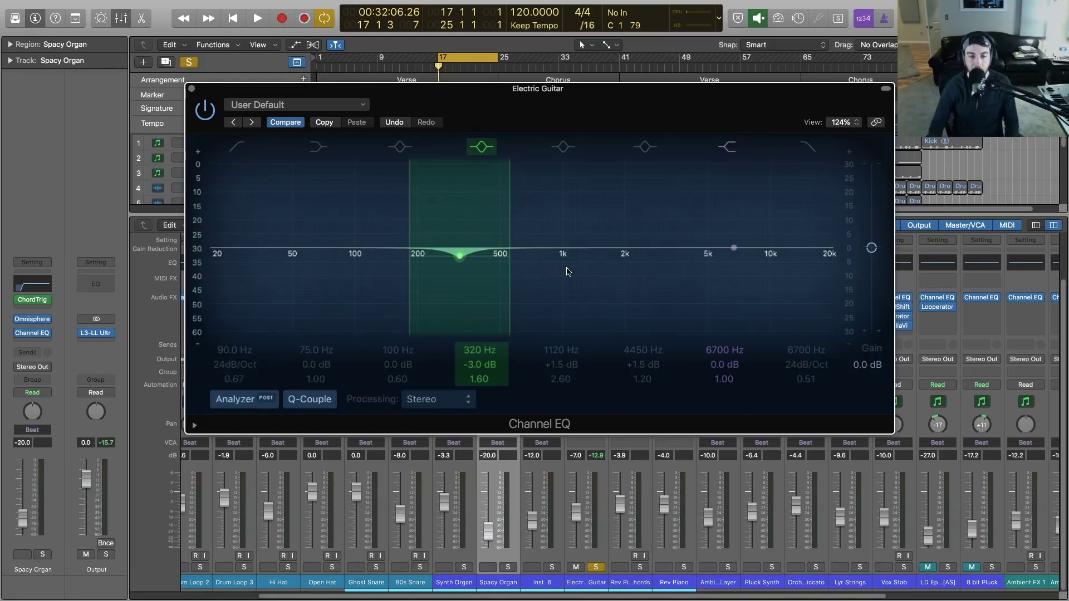
Step: Close the Electric Guitar's EQ, unsolo the channel, and play the full mix
{"action": "left_click", "coordinate": [191, 88]}
{"action": "left_click", "coordinate": [593, 567]}
{"action": "key", "text": "space"}
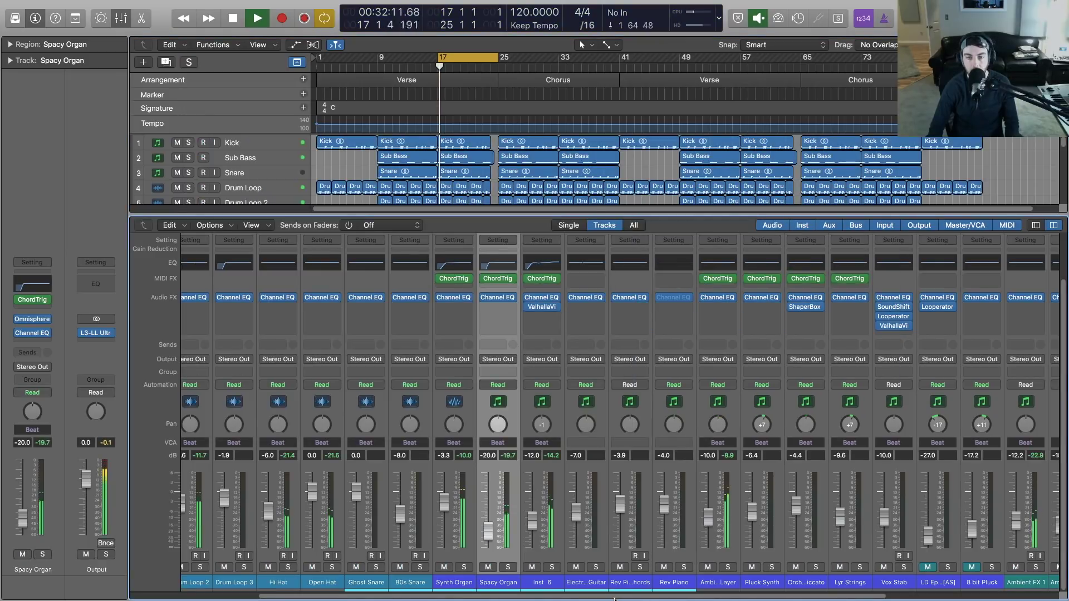
Step: Solo the Ambient Layer channel, open its Channel EQ, and reposition the EQ window
{"action": "scroll", "coordinate": [640, 568], "scroll_direction": "right", "scroll_amount": 3}
{"action": "left_click", "coordinate": [668, 567]}
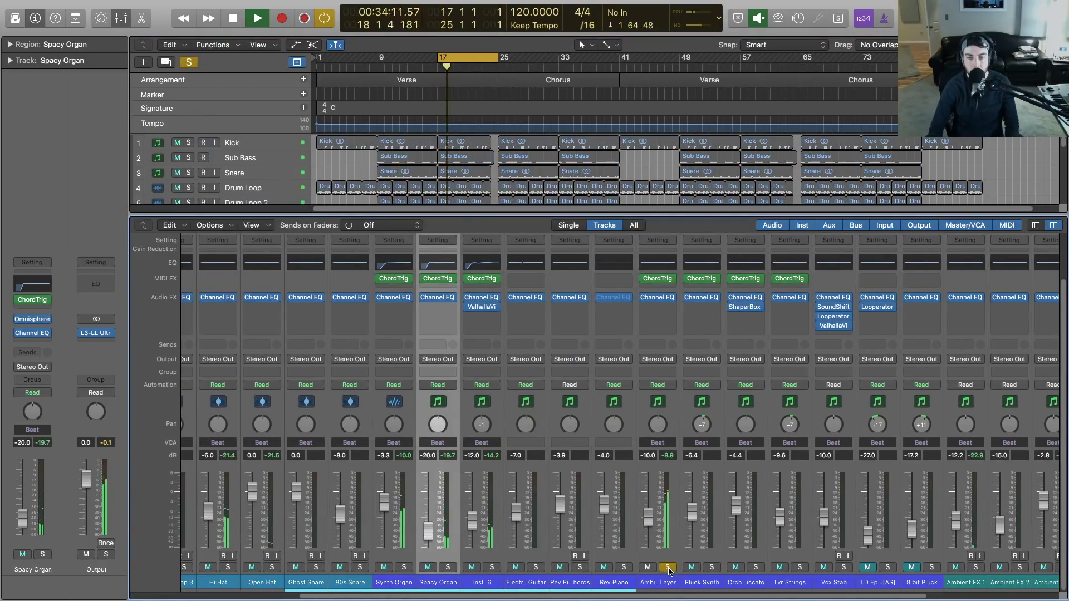
{"action": "left_click", "coordinate": [663, 263]}
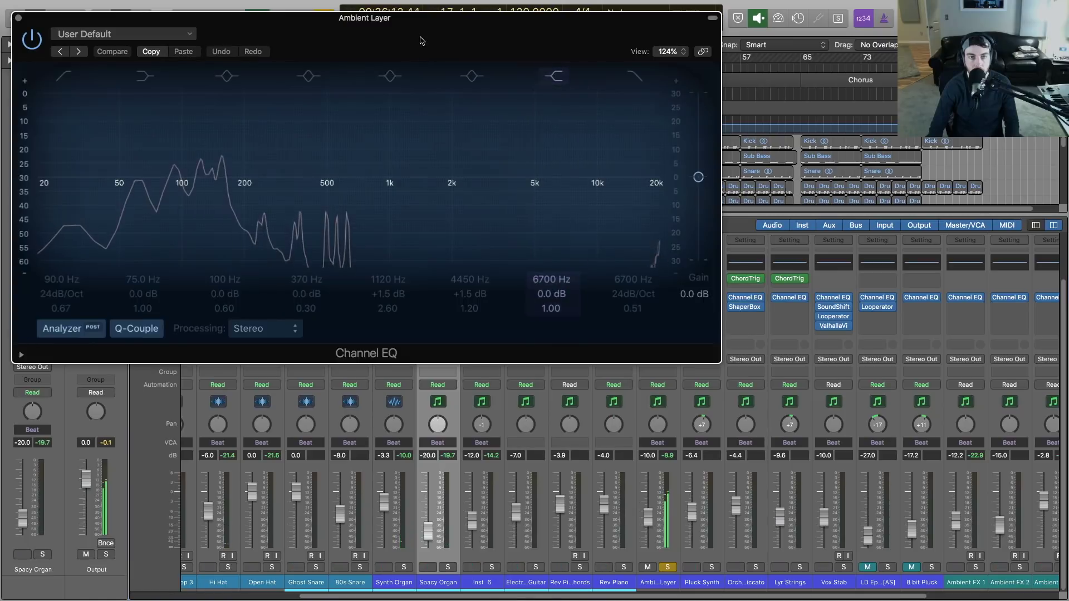
{"action": "left_click_drag", "start_coordinate": [78, 7], "coordinate": [226, 81]}
Step: Enable a 24 dB/Oct low cut at 90 Hz on the Ambient Layer and audition the loop
{"action": "left_click", "coordinate": [206, 138]}
{"action": "mouse_move", "coordinate": [302, 288]}
{"action": "left_mouse_down"}
{"action": "mouse_move", "coordinate": [284, 288]}
{"action": "mouse_move", "coordinate": [302, 290]}
{"action": "left_mouse_up"}
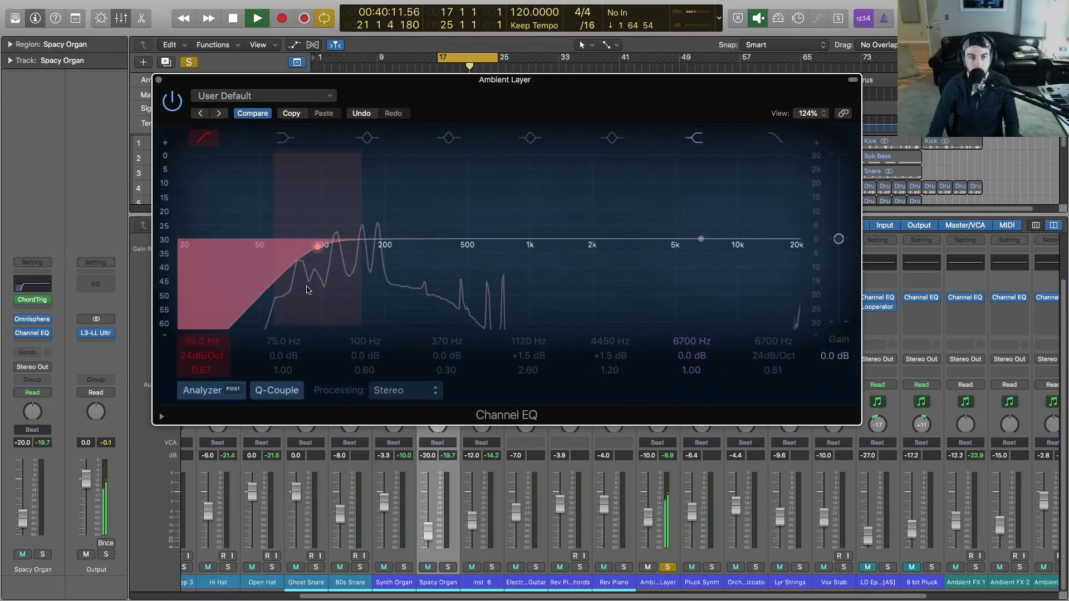
{"action": "key", "text": "space"}
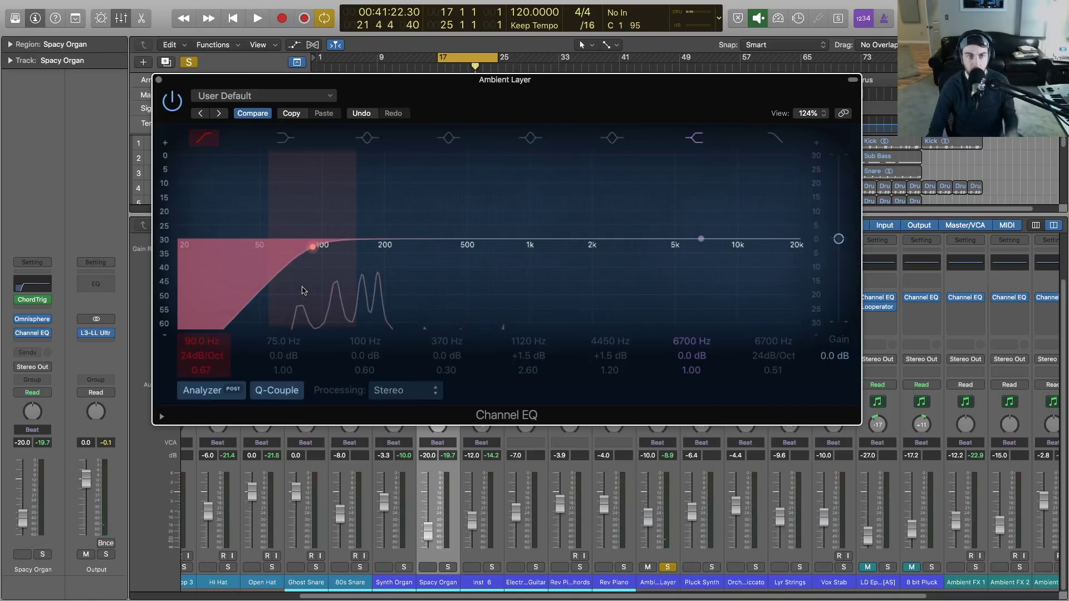
{"action": "key", "text": "space"}
{"action": "key", "text": "space"}
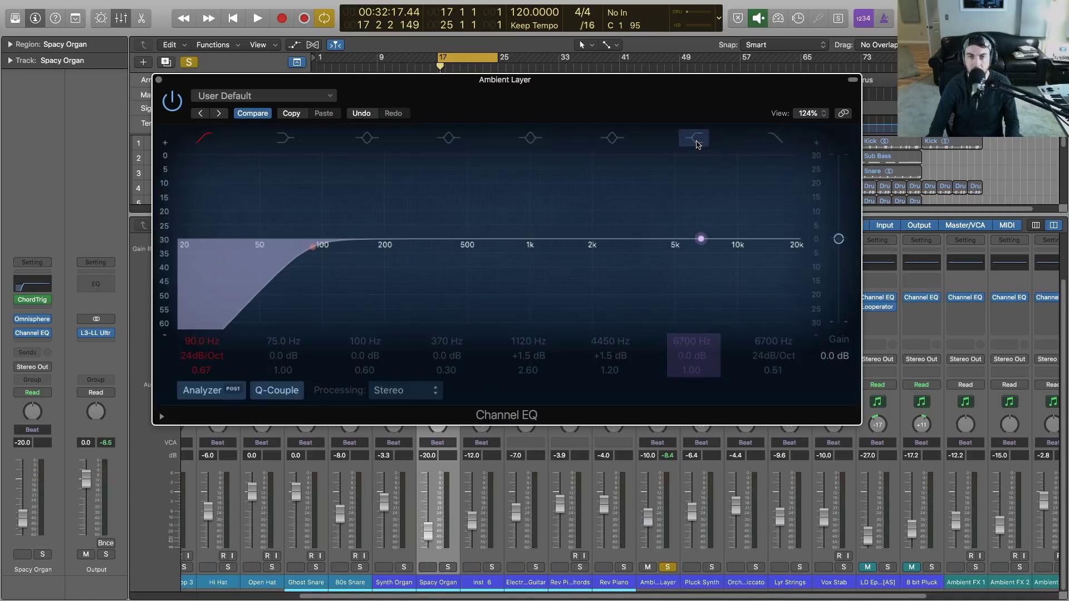
Step: Enable a 24 dB/Oct high cut at 5000 Hz on the Ambient Layer during playback and close its EQ
{"action": "left_click", "coordinate": [779, 141]}
{"action": "key", "text": "space"}
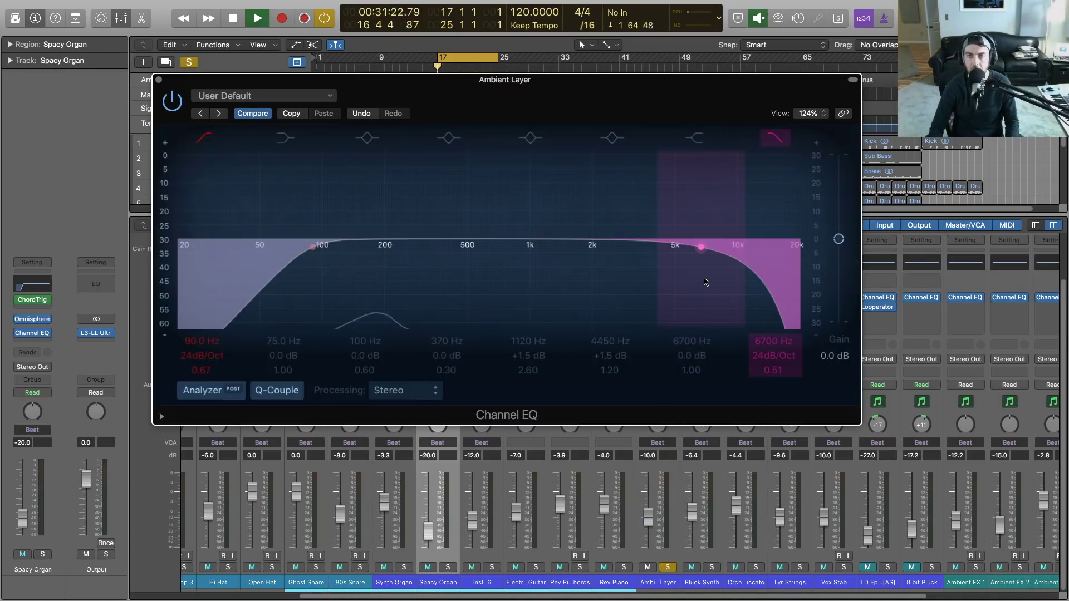
{"action": "left_click_drag", "start_coordinate": [797, 290], "coordinate": [675, 291]}
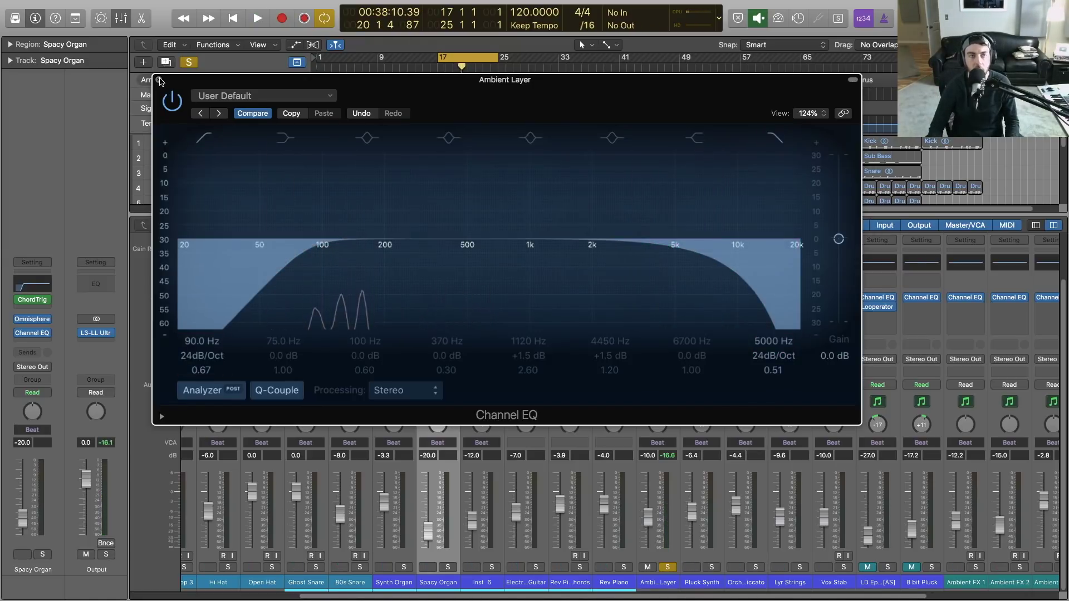
{"action": "left_click", "coordinate": [159, 80]}
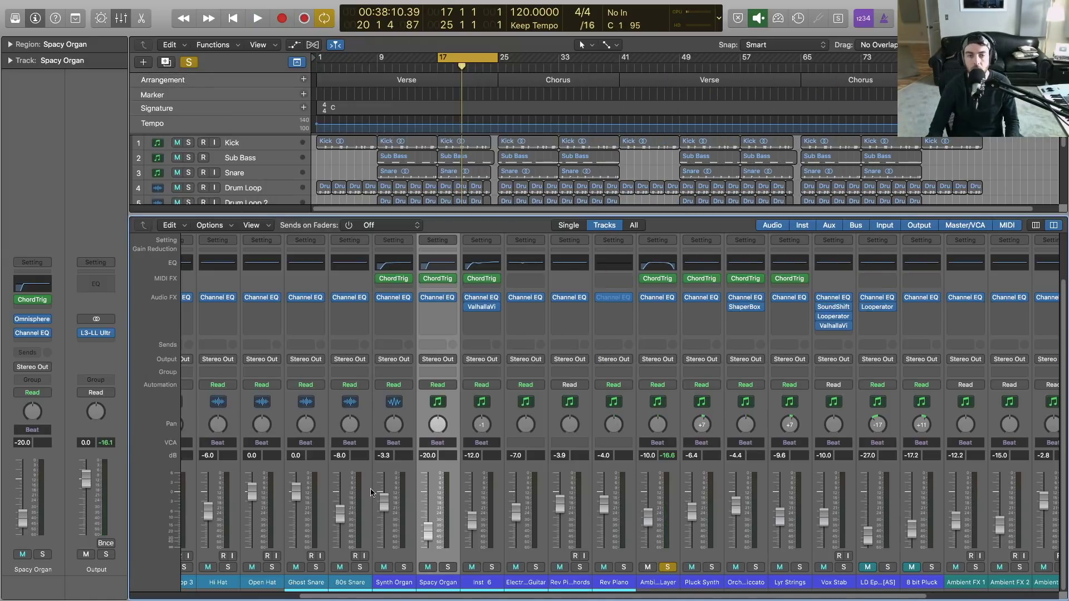
Step: Loop the chorus from bar 25 to 41 with the playhead at bar 25, and reopen the mixer at the melodic channels
{"action": "left_click", "coordinate": [444, 266]}
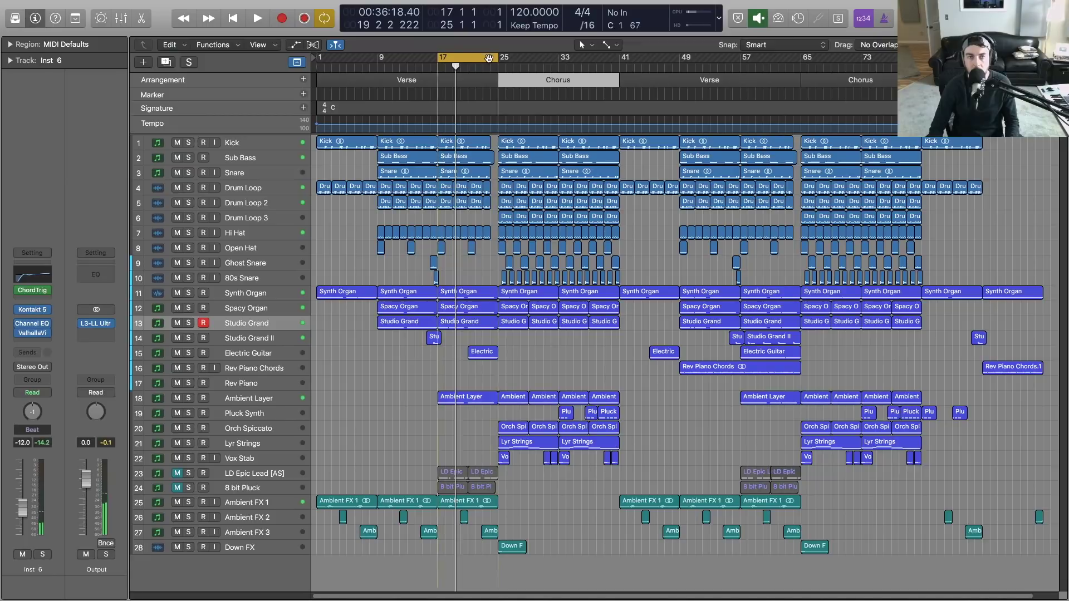
{"action": "left_click_drag", "start_coordinate": [476, 57], "coordinate": [619, 58]}
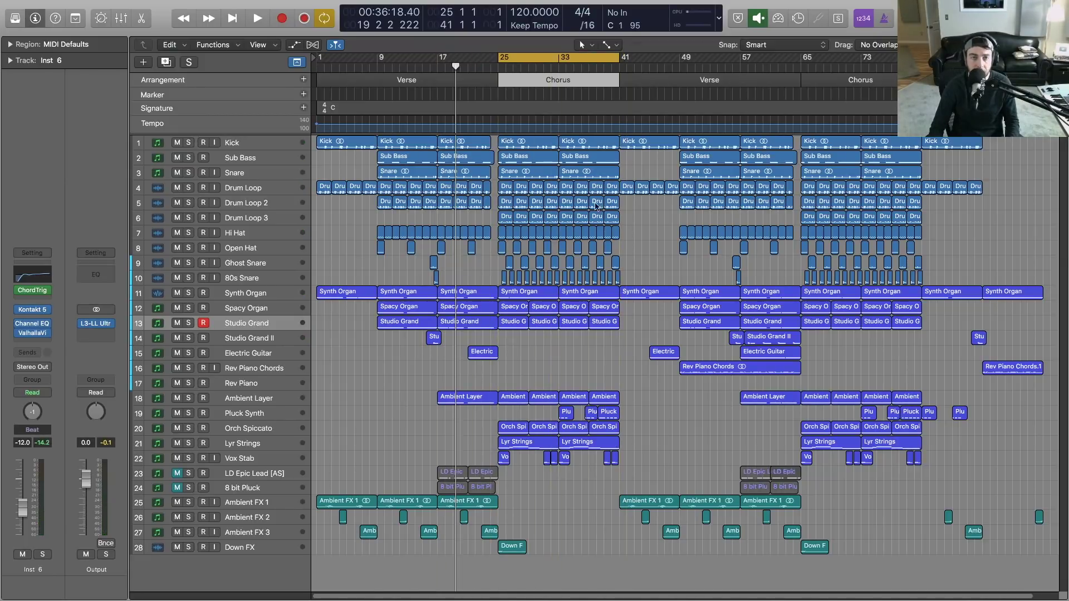
{"action": "left_click", "coordinate": [497, 68]}
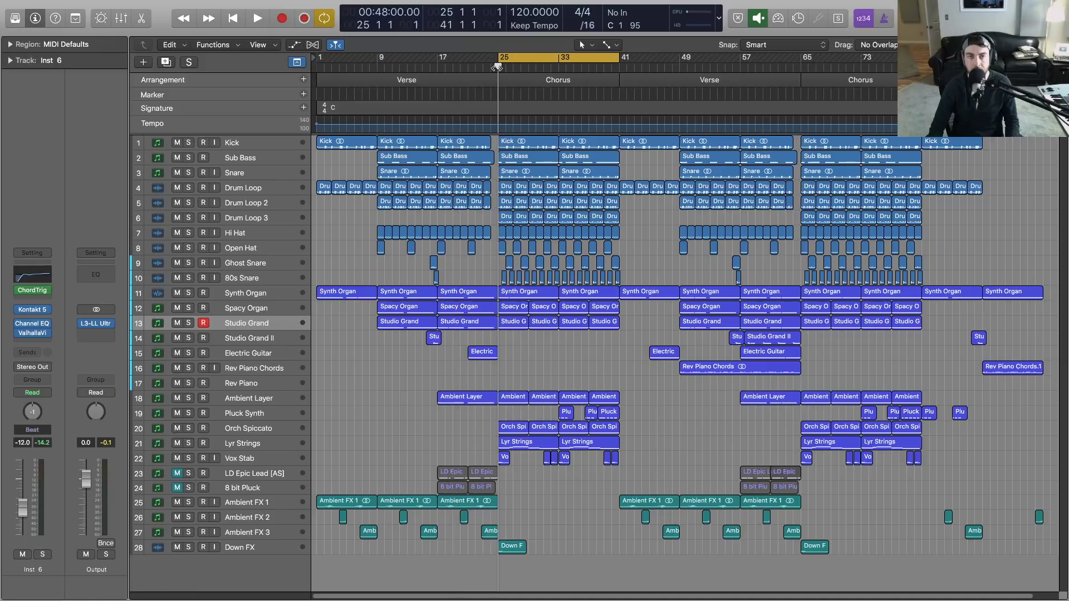
{"action": "key", "text": "x"}
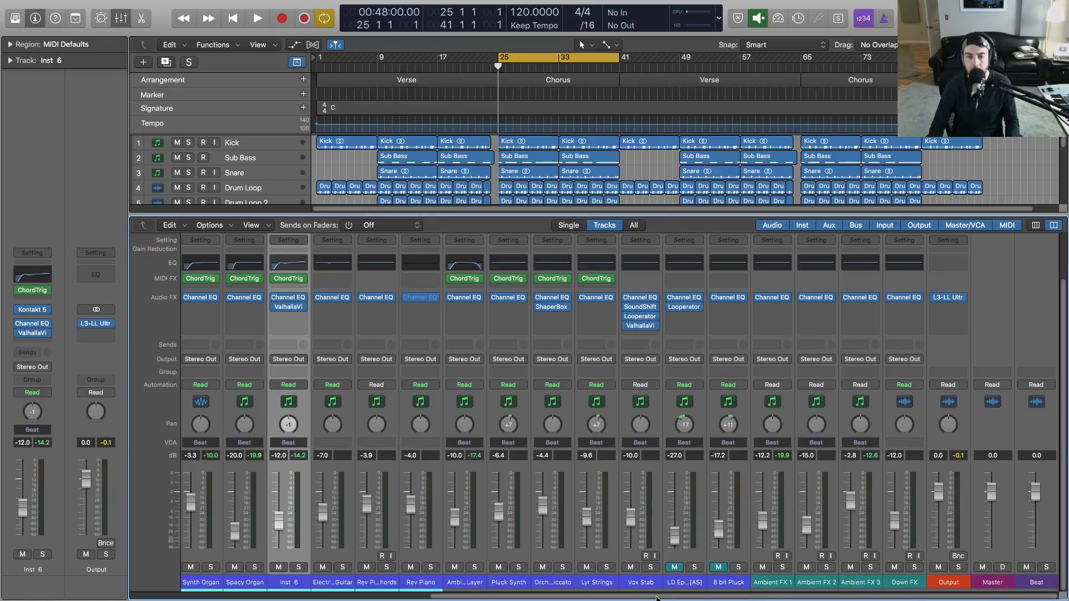
{"action": "left_click_drag", "start_coordinate": [651, 598], "coordinate": [524, 595]}
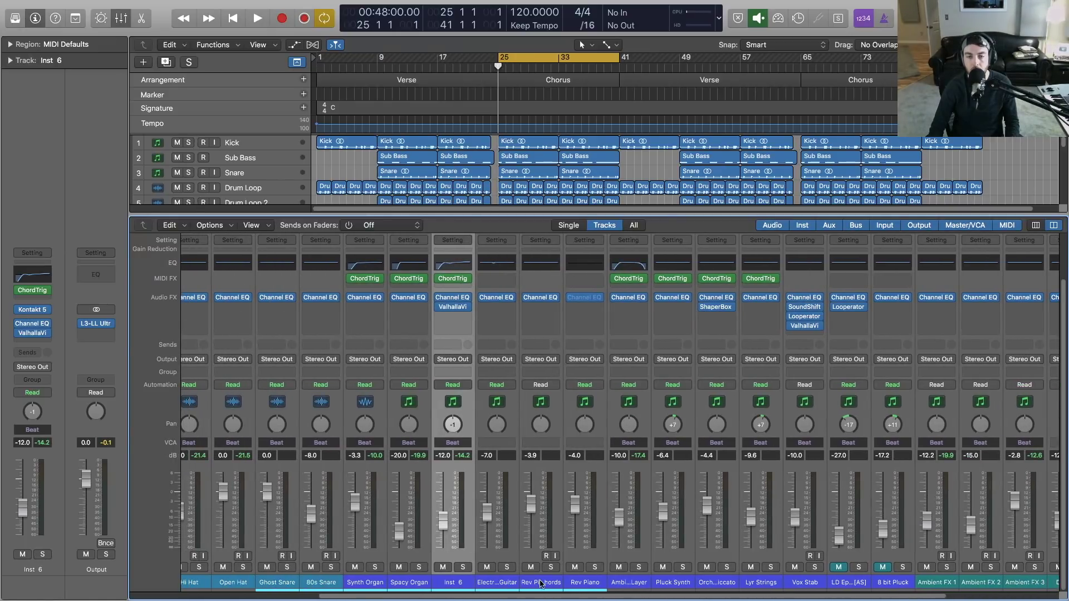
Step: Play the chorus loop in the full mix and solo the Orch Spiccato channel to hear it alone
{"action": "left_click_drag", "start_coordinate": [594, 598], "coordinate": [621, 591]}
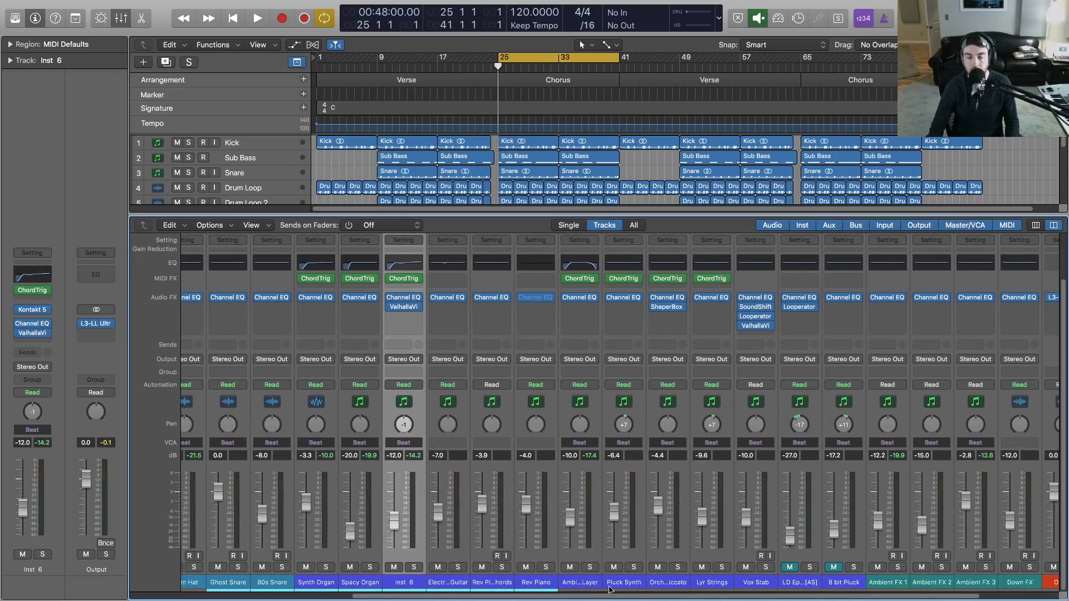
{"action": "key", "text": "space"}
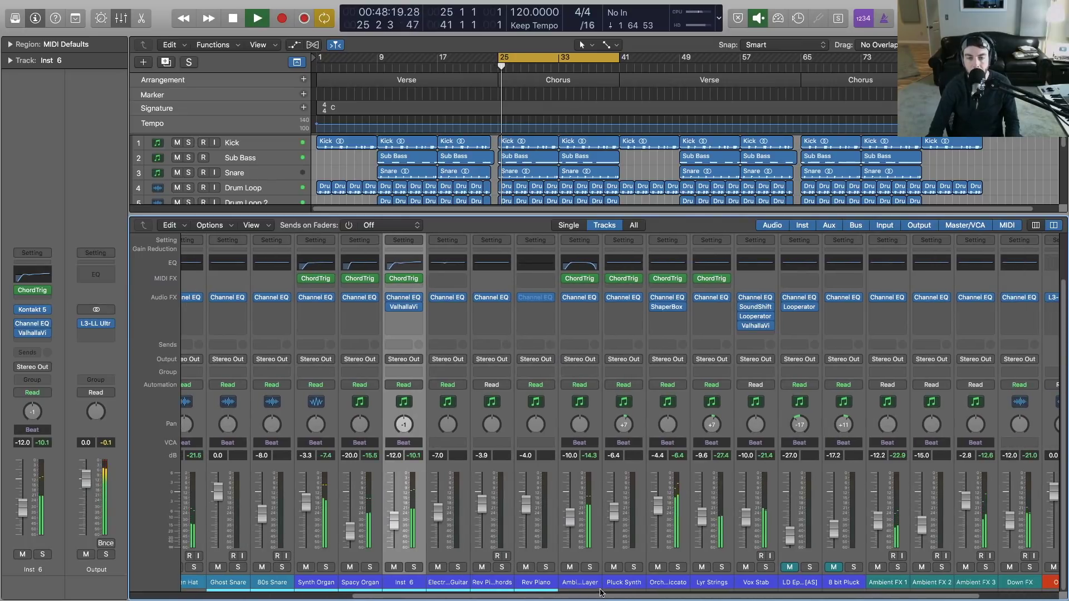
{"action": "left_click", "coordinate": [595, 584]}
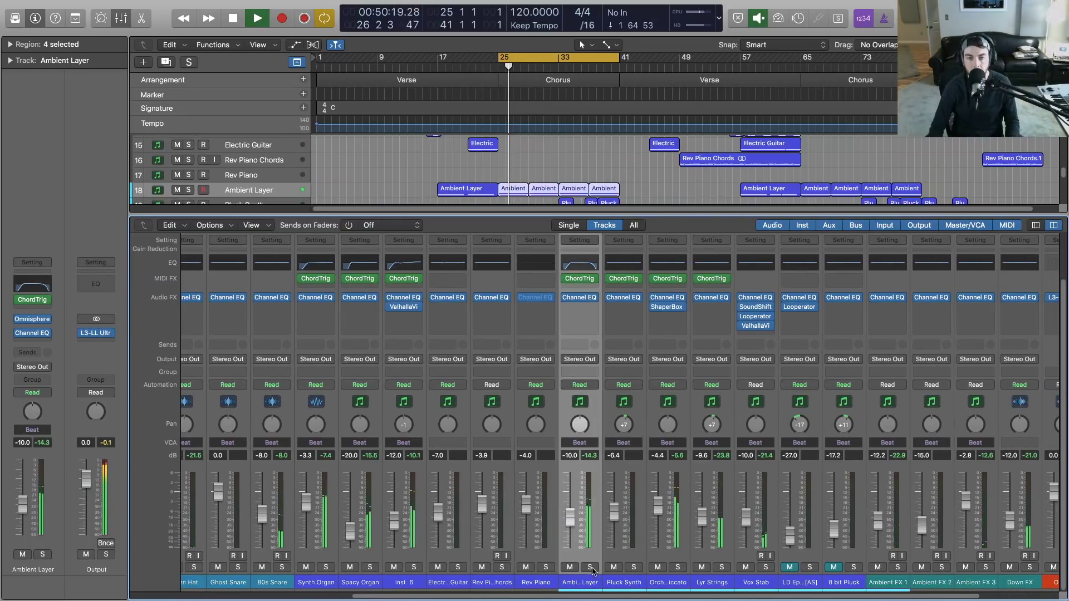
{"action": "left_click_drag", "start_coordinate": [623, 599], "coordinate": [690, 598]}
{"action": "left_click", "coordinate": [580, 570]}
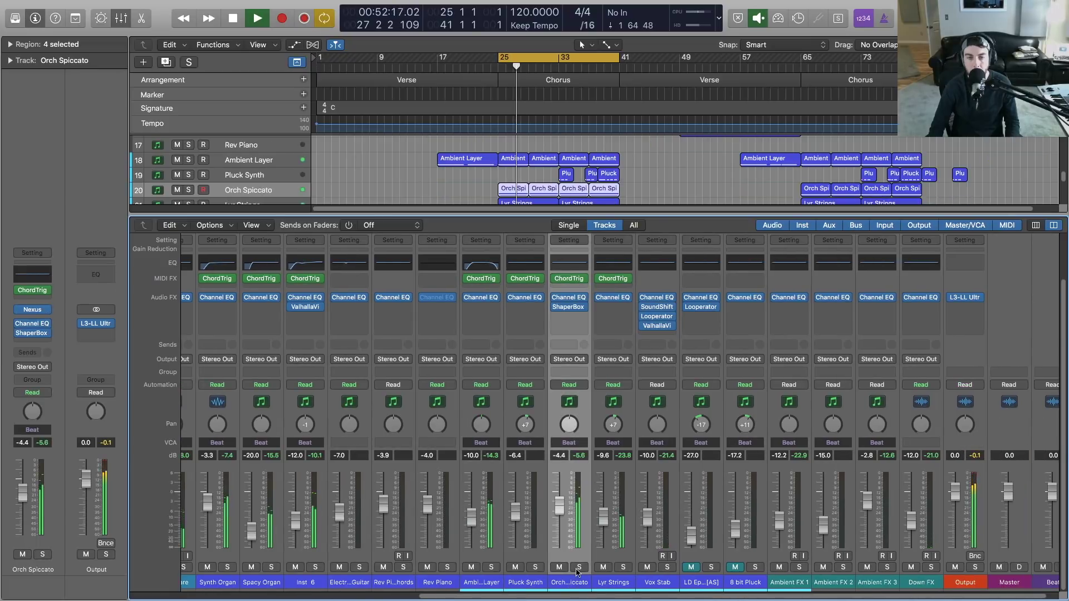
{"action": "left_click", "coordinate": [580, 567]}
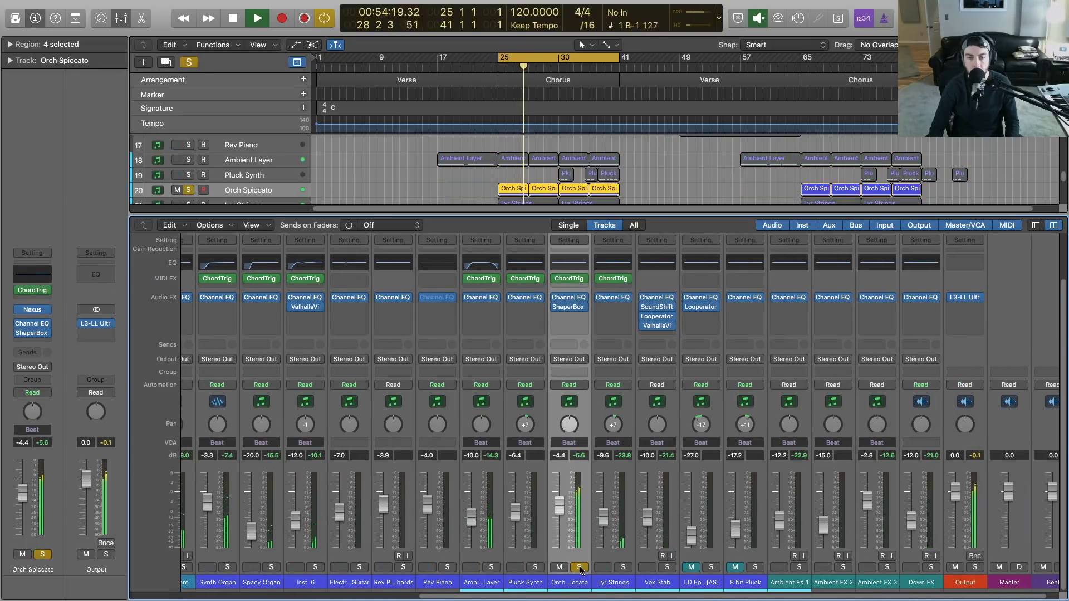
{"action": "key", "text": "space"}
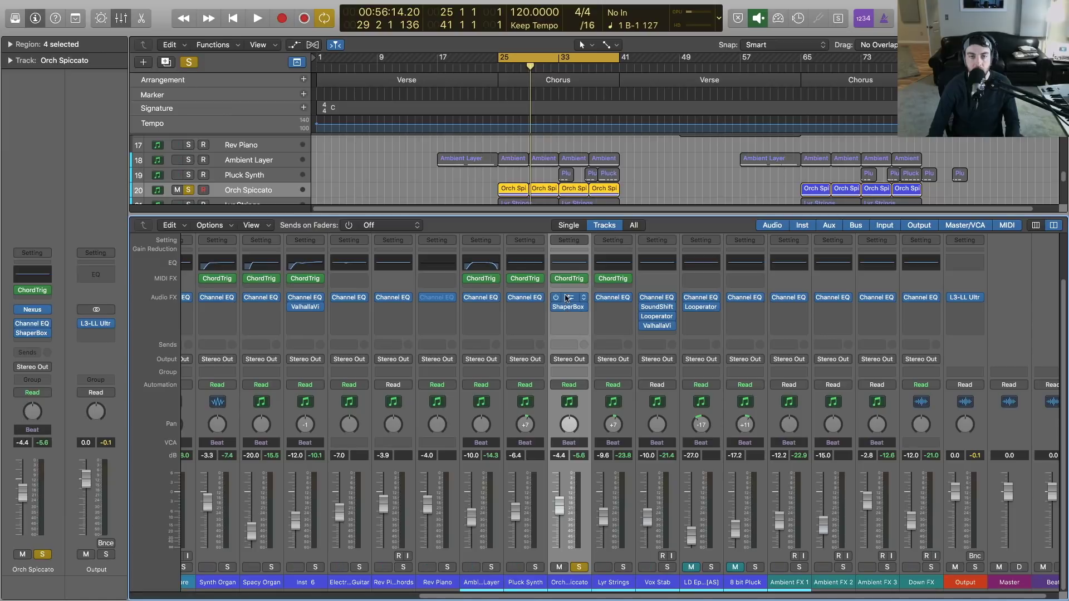
Step: Open the Orch Spiccato Channel EQ, reposition its window over the mixer, and audition the soloed part
{"action": "left_click", "coordinate": [574, 264]}
{"action": "left_click_drag", "start_coordinate": [412, 10], "coordinate": [584, 152]}
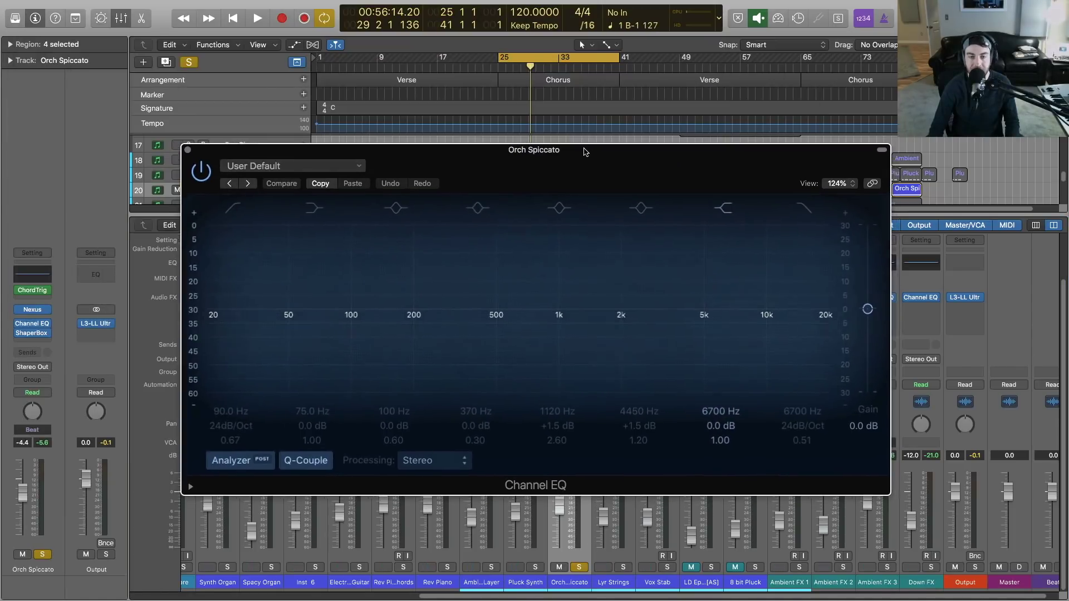
{"action": "key", "text": "space"}
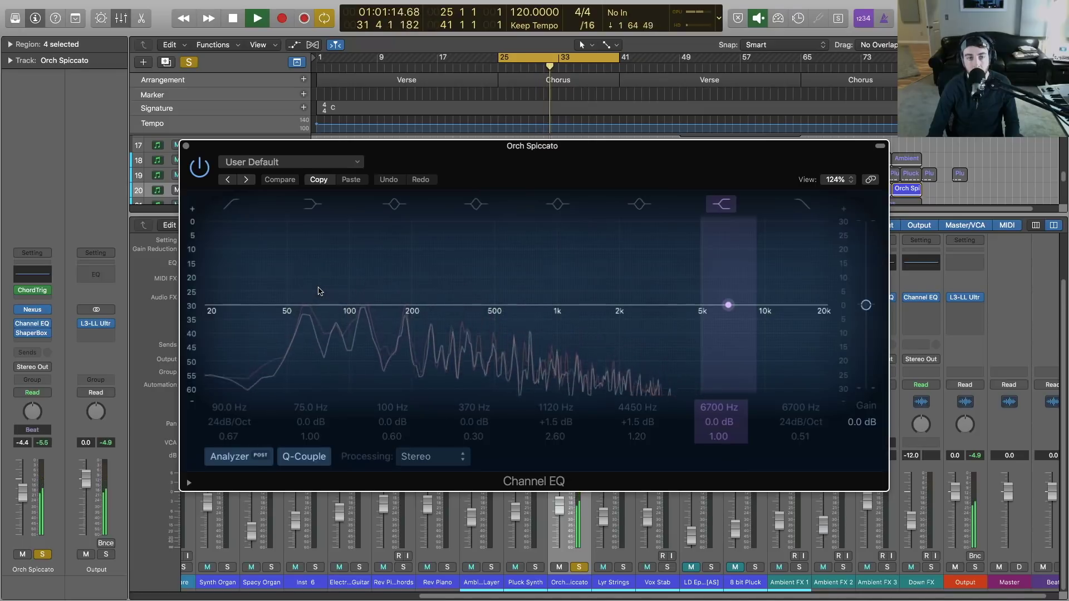
{"action": "key", "text": "space"}
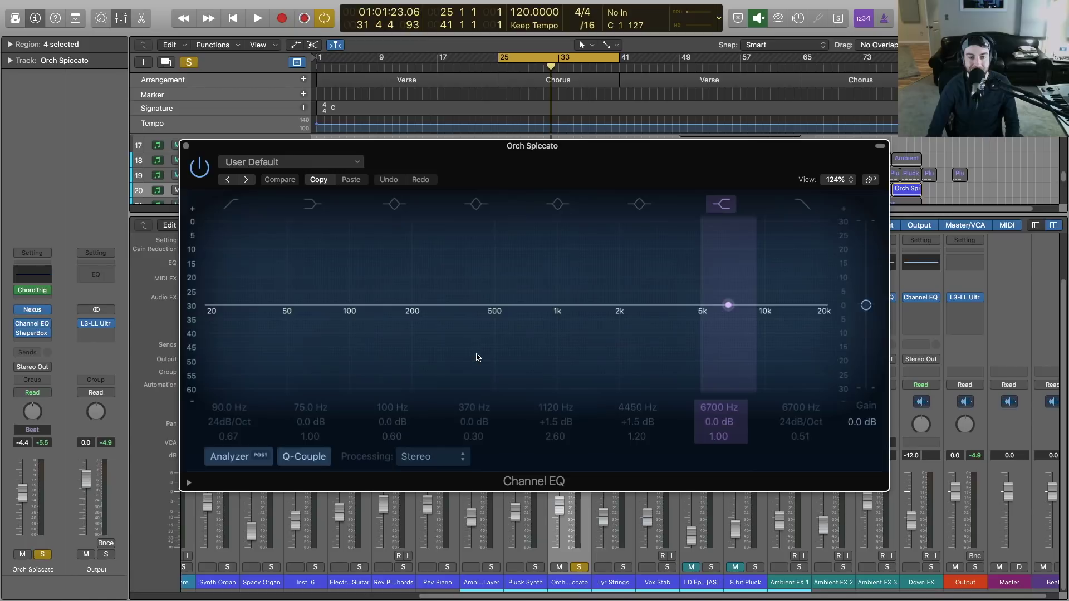
Step: Enable a 48 dB/Oct low cut at 112 Hz on Orch Spiccato and cut 182 Hz by 6.0 dB during playback
{"action": "left_click", "coordinate": [230, 205]}
{"action": "key", "text": "space"}
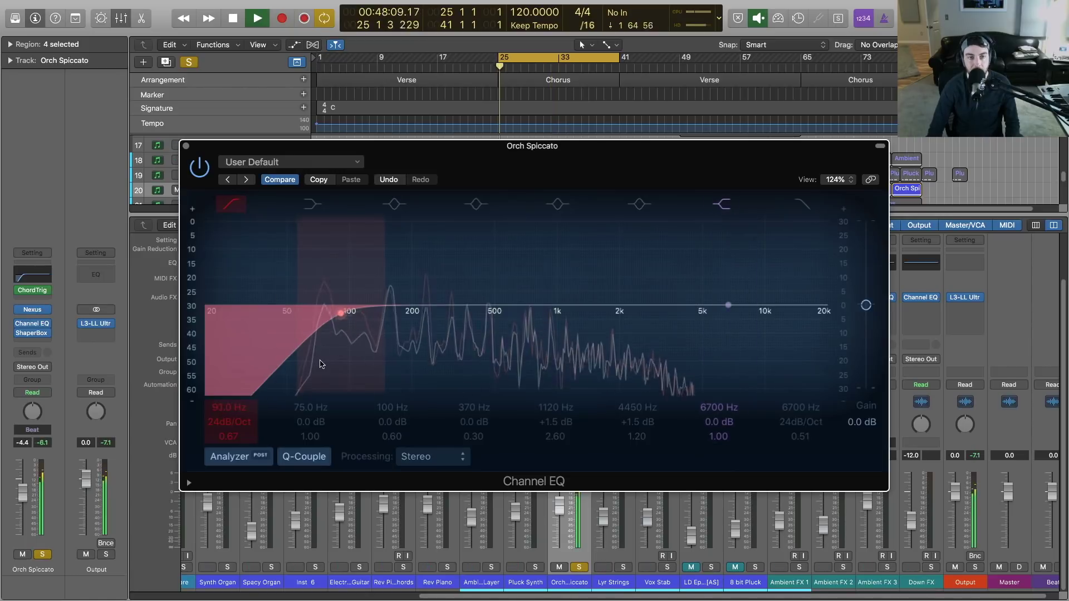
{"action": "left_click_drag", "start_coordinate": [229, 421], "coordinate": [229, 412]}
{"action": "left_click_drag", "start_coordinate": [352, 363], "coordinate": [364, 361]}
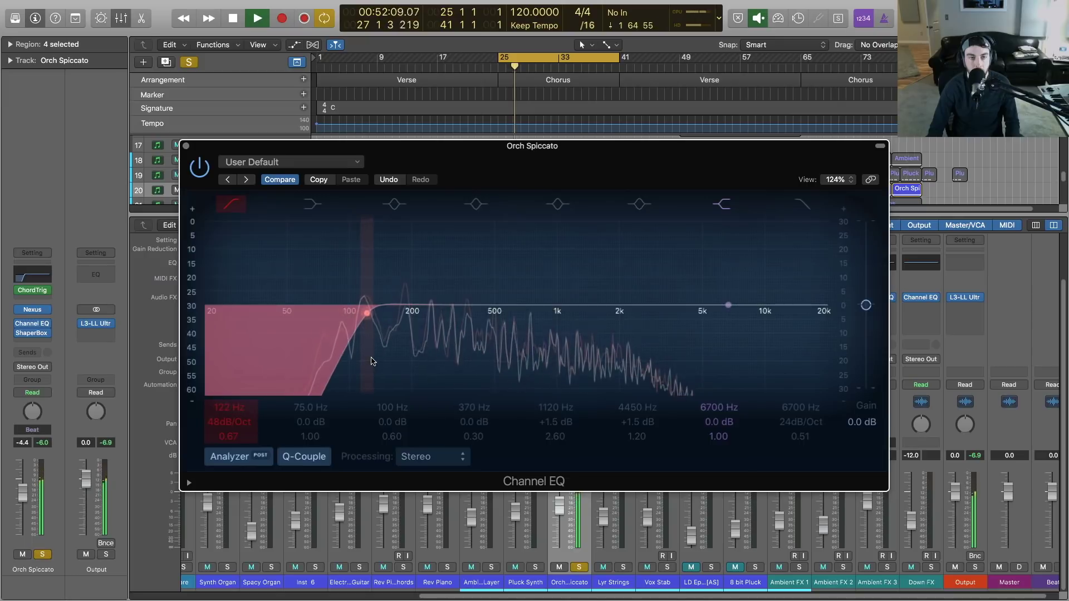
{"action": "left_click_drag", "start_coordinate": [396, 273], "coordinate": [459, 265]}
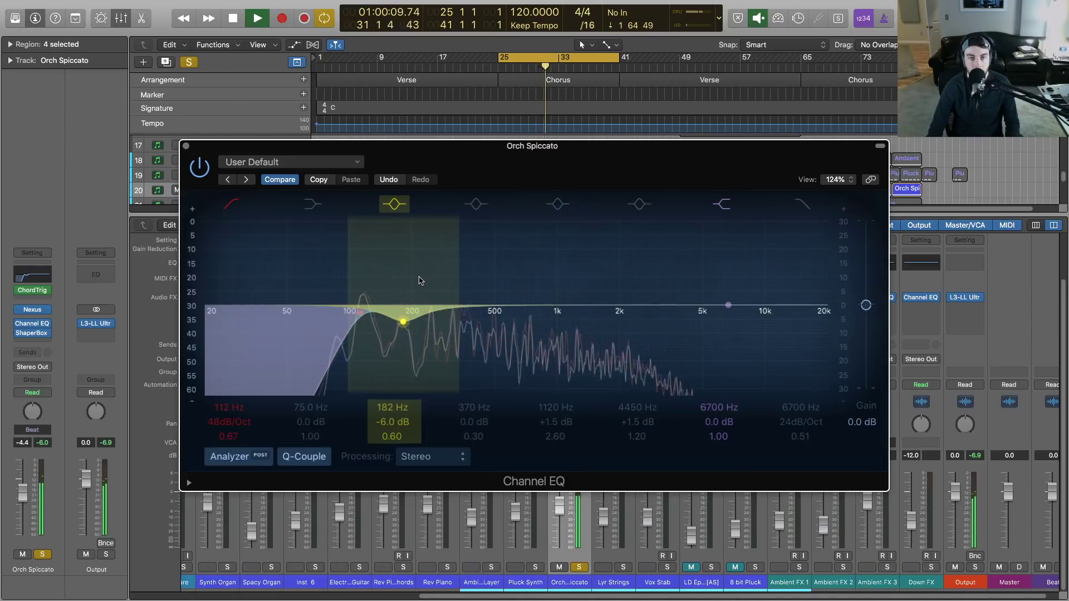
{"action": "key", "text": "space"}
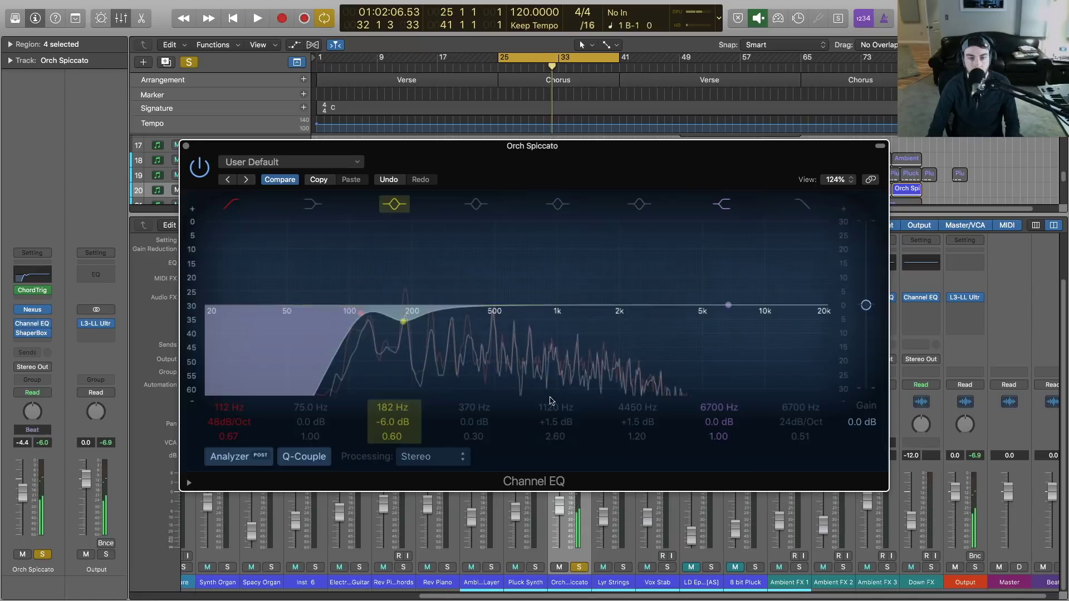
Step: Unsolo Orch Spiccato and, in the full mix, raise its high shelf +3.0 dB at 3500 Hz and set the low-mid cut to -4.5 dB at 180 Hz
{"action": "left_click", "coordinate": [578, 567]}
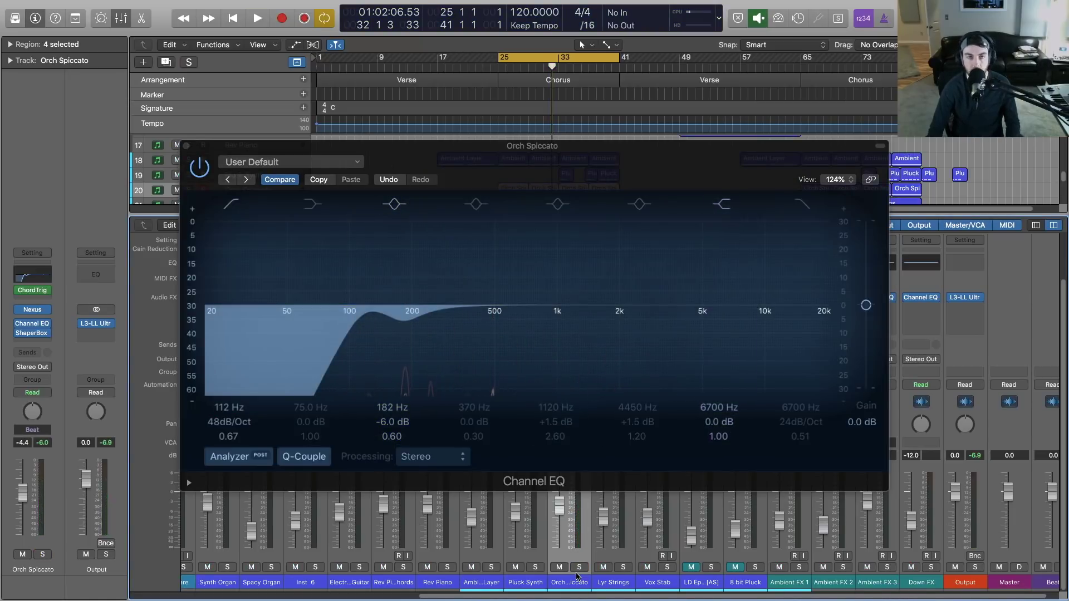
{"action": "key", "text": "space"}
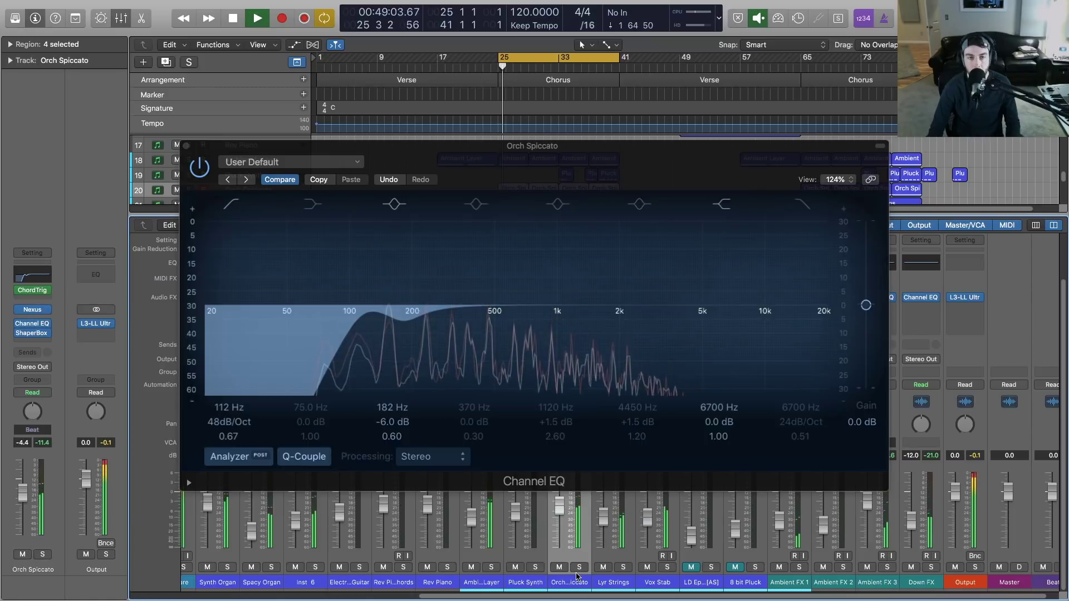
{"action": "left_click_drag", "start_coordinate": [715, 212], "coordinate": [635, 241]}
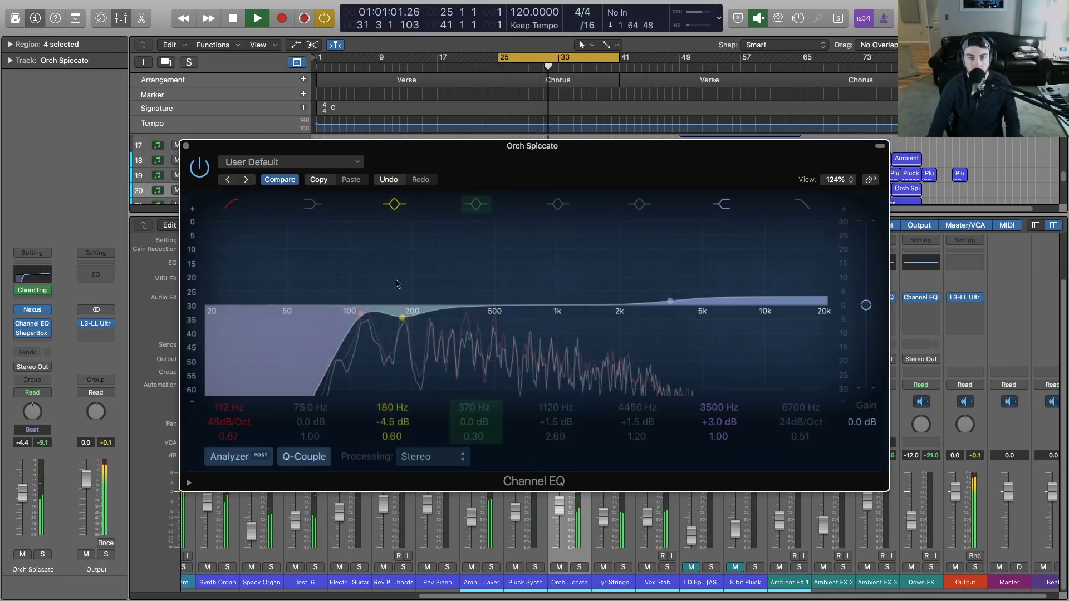
{"action": "left_click_drag", "start_coordinate": [403, 155], "coordinate": [433, 164]}
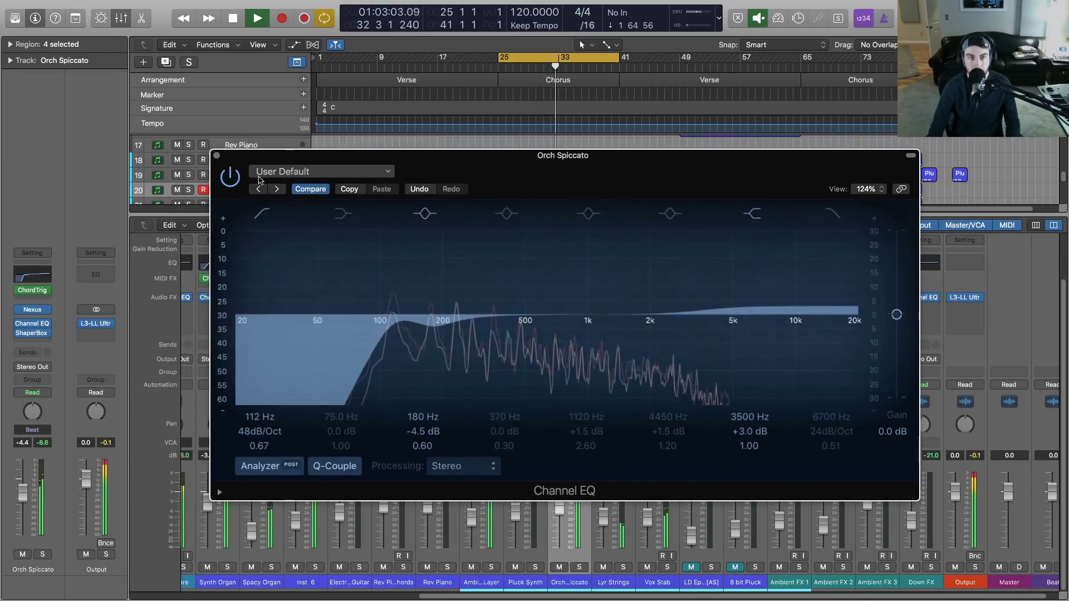
Step: Compare the Orch Spiccato EQ bypassed and active in the mix, set its low cut to 91 Hz, and close the EQ
{"action": "left_click", "coordinate": [233, 181]}
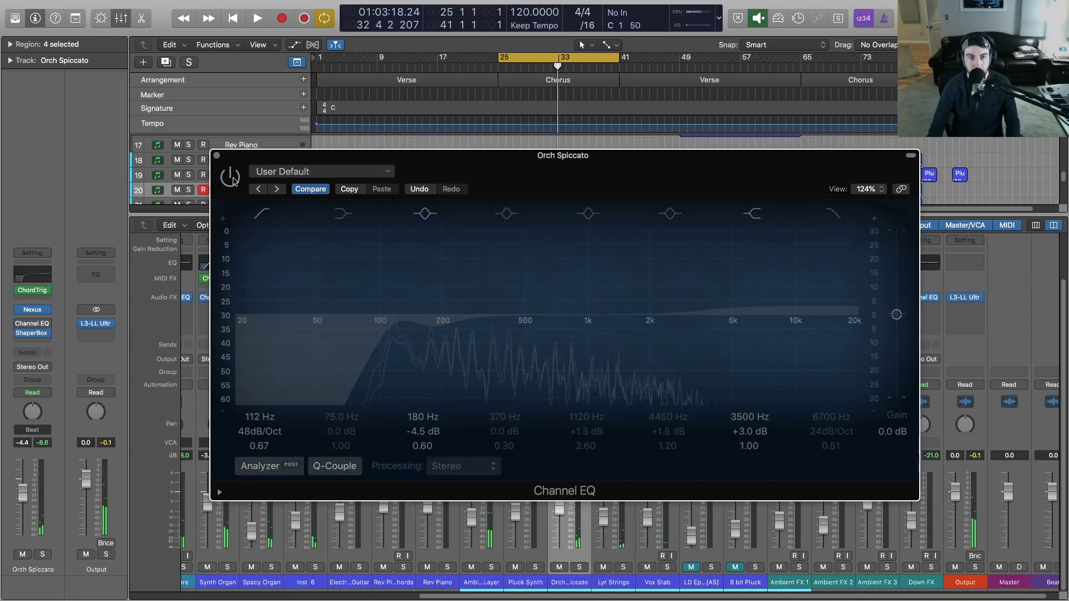
{"action": "key", "text": "space"}
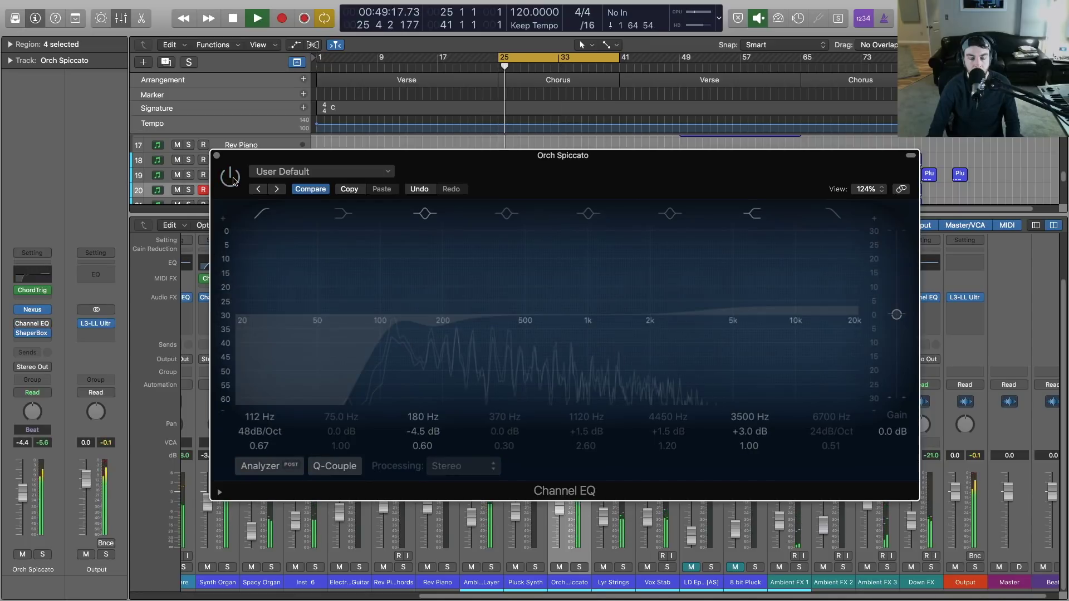
{"action": "left_click", "coordinate": [234, 181]}
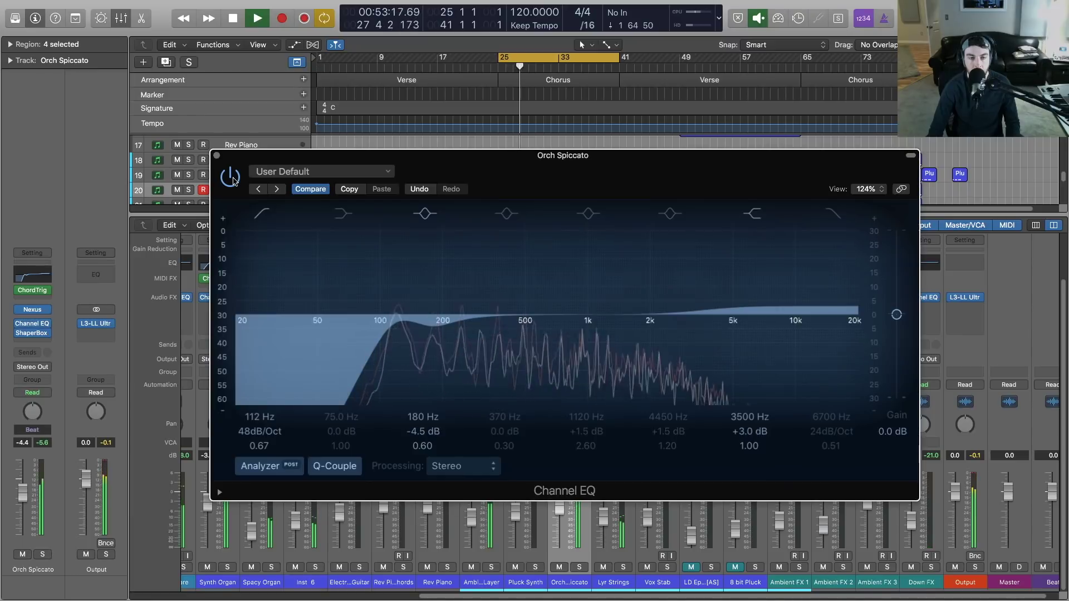
{"action": "left_click_drag", "start_coordinate": [374, 379], "coordinate": [365, 378]}
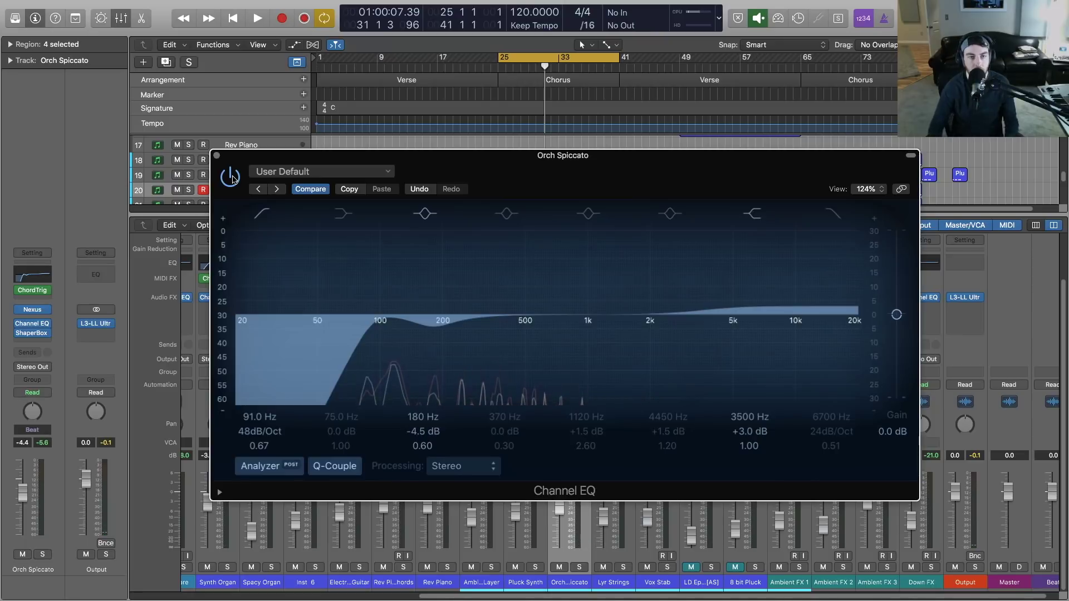
{"action": "left_click", "coordinate": [217, 155]}
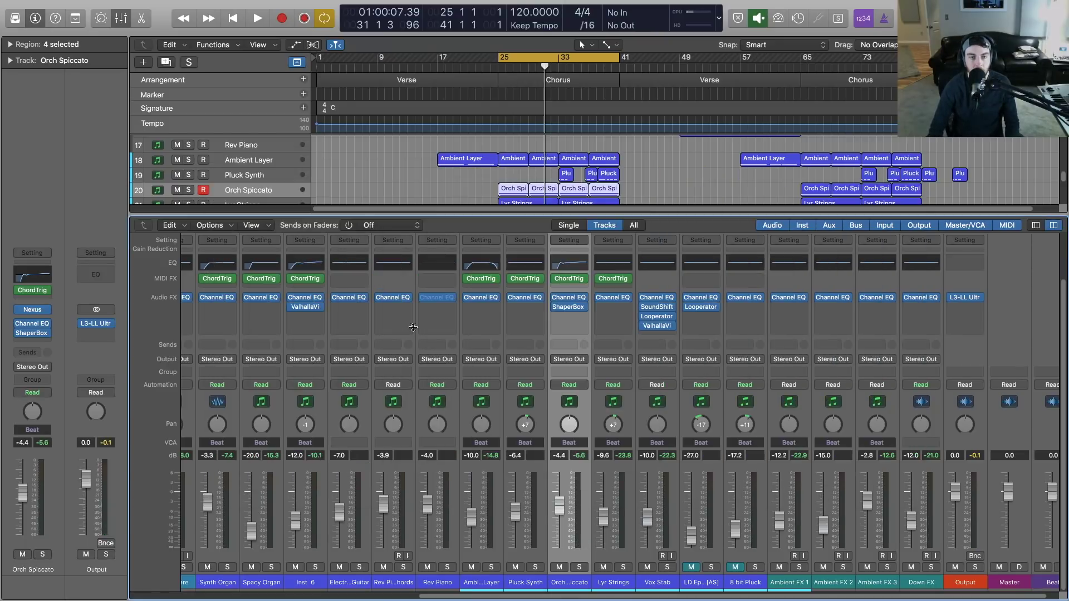
Step: Solo Orch Spiccato together with the Kick and Sub Bass and play the chorus loop
{"action": "left_click", "coordinate": [579, 568]}
{"action": "left_click_drag", "start_coordinate": [578, 597], "coordinate": [266, 600]}
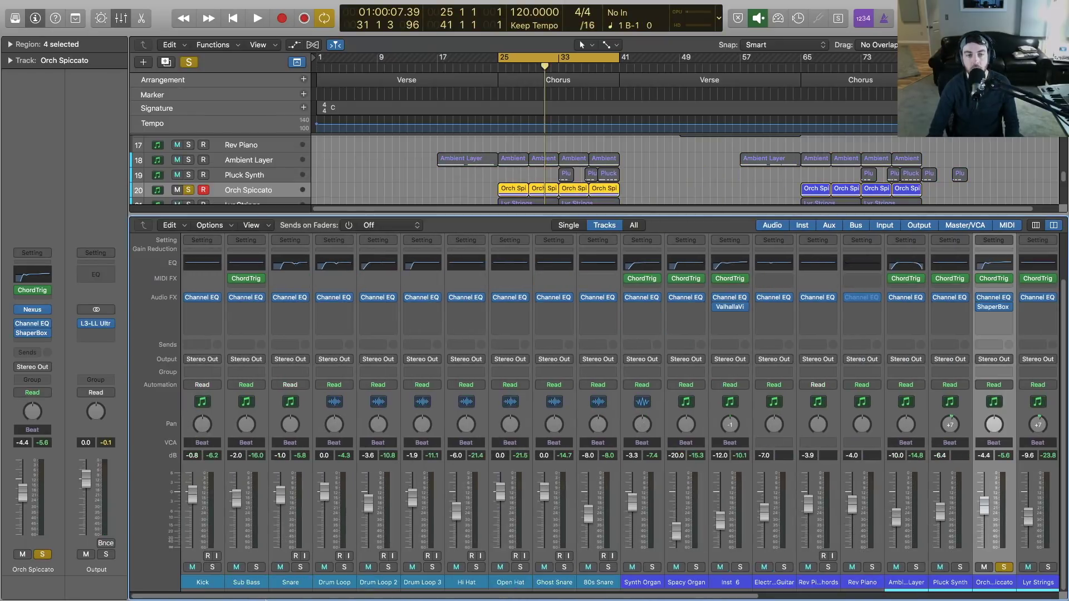
{"action": "left_click", "coordinate": [212, 567]}
{"action": "key", "text": "space"}
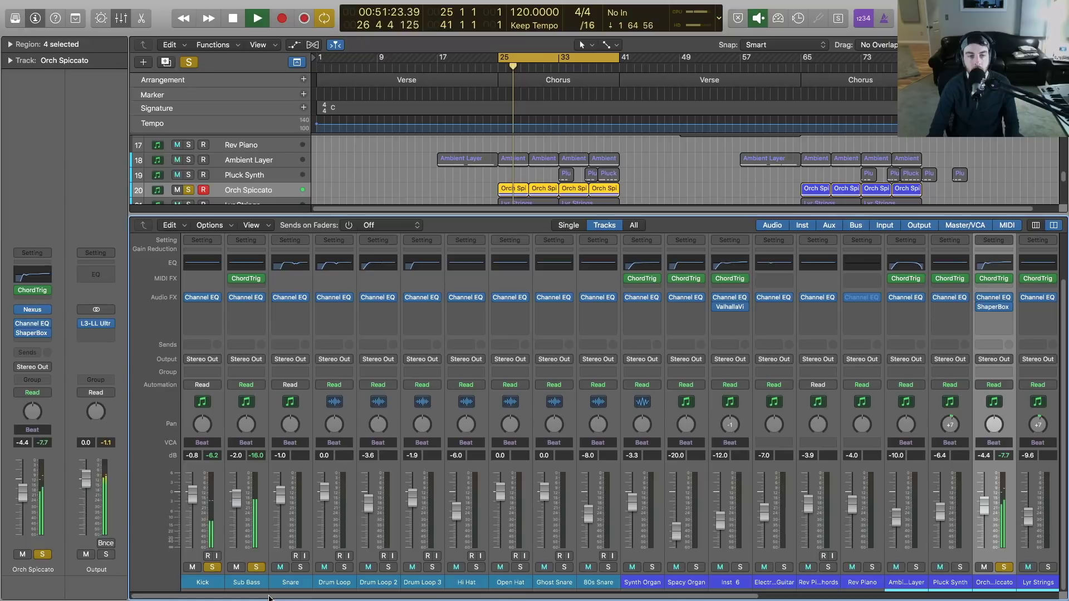
{"action": "left_click_drag", "start_coordinate": [269, 597], "coordinate": [517, 596]}
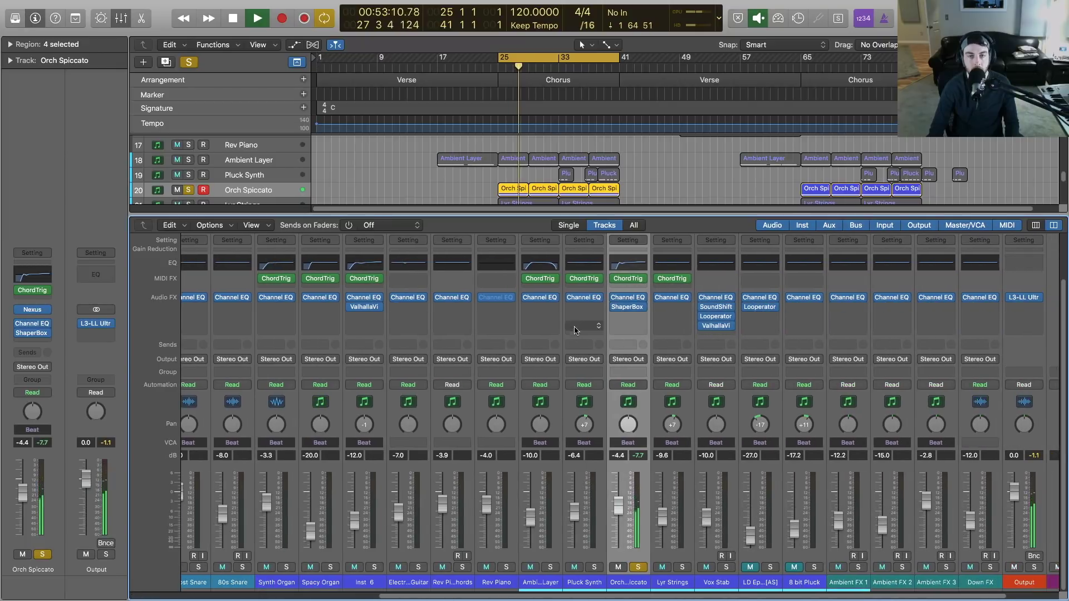
Step: Compare the Orch Spiccato EQ bypassed and active against the kick and bass, set its low cut to 88 Hz, and close it
{"action": "left_click", "coordinate": [628, 261]}
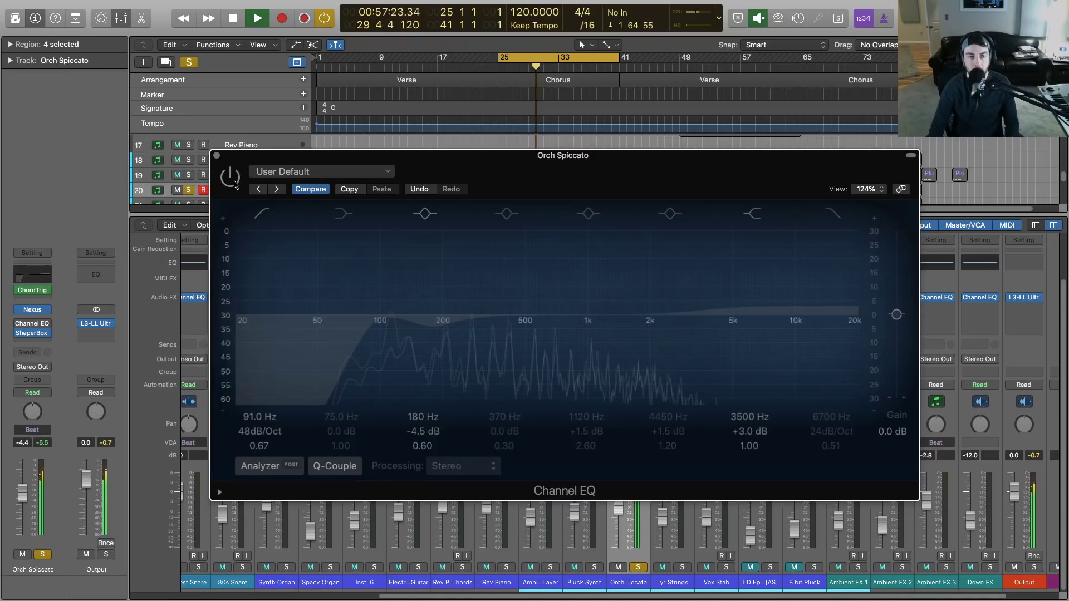
{"action": "left_click", "coordinate": [234, 182]}
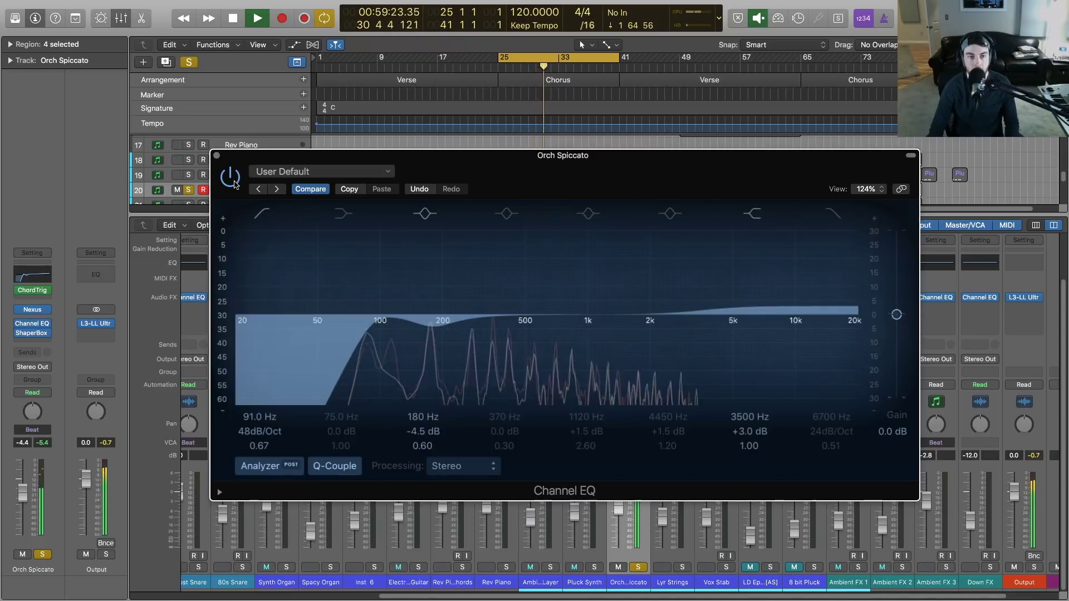
{"action": "left_click_drag", "start_coordinate": [354, 356], "coordinate": [351, 356]}
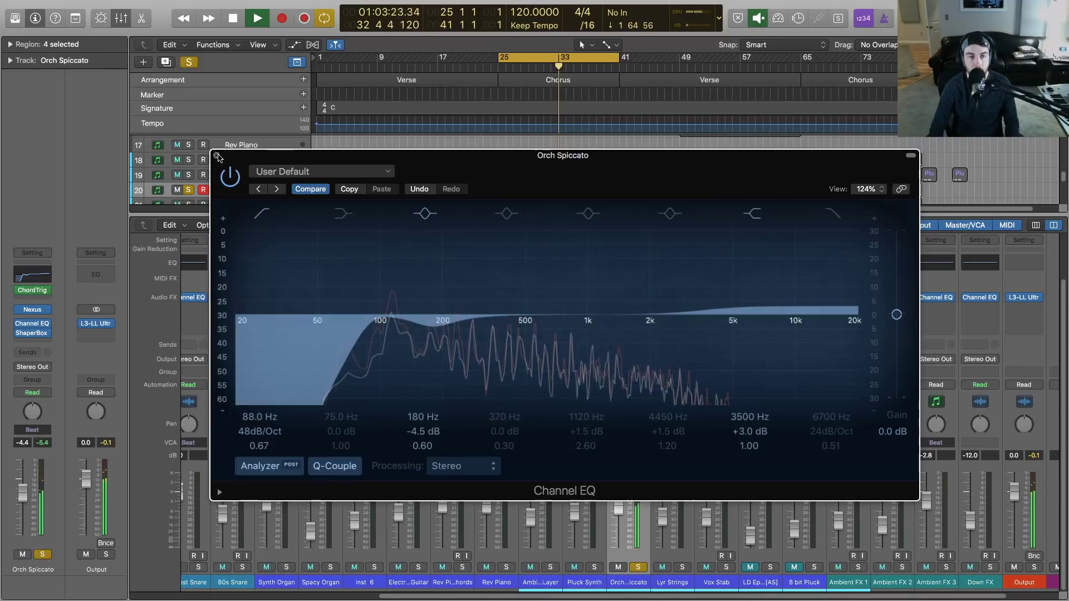
{"action": "key", "text": "space"}
{"action": "left_click", "coordinate": [218, 158]}
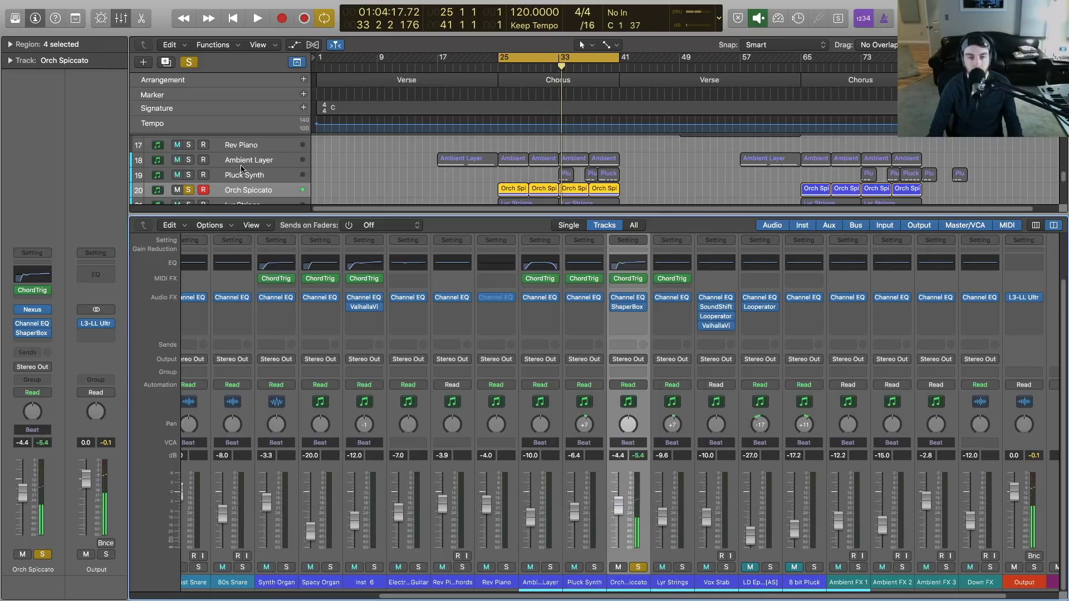
Step: Clear the Orch Spiccato, Sub Bass and Kick solos, and solo Lyr Strings with the chorus loop playing
{"action": "left_click", "coordinate": [638, 567]}
{"action": "scroll", "coordinate": [629, 570], "scroll_direction": "left", "scroll_amount": 10}
{"action": "left_click", "coordinate": [257, 570]}
{"action": "left_click", "coordinate": [212, 567]}
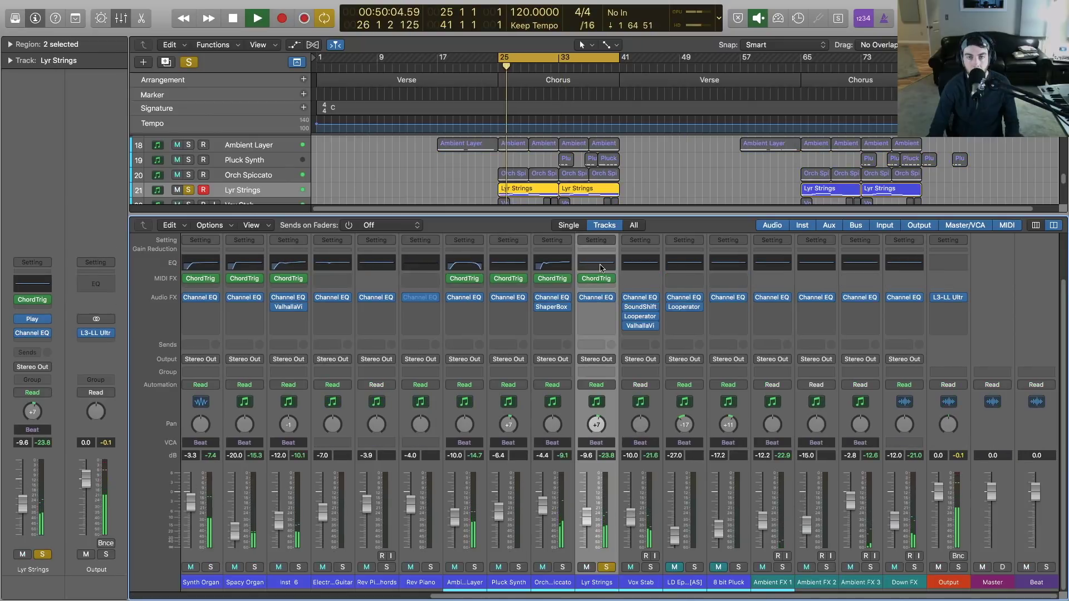
Step: Open the Lyr Strings Channel EQ and raise its high shelf by 2.5 dB at 3450 Hz
{"action": "left_click", "coordinate": [600, 268]}
{"action": "left_click_drag", "start_coordinate": [391, 26], "coordinate": [501, 88]}
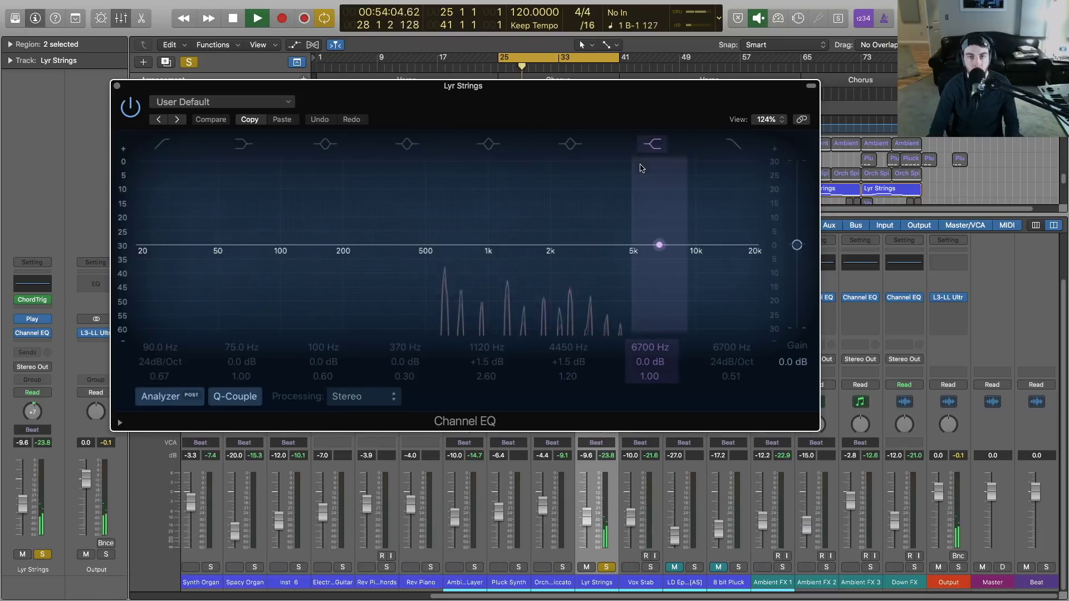
{"action": "left_click", "coordinate": [650, 145]}
{"action": "left_click", "coordinate": [650, 145]}
{"action": "left_click_drag", "start_coordinate": [633, 196], "coordinate": [577, 199]}
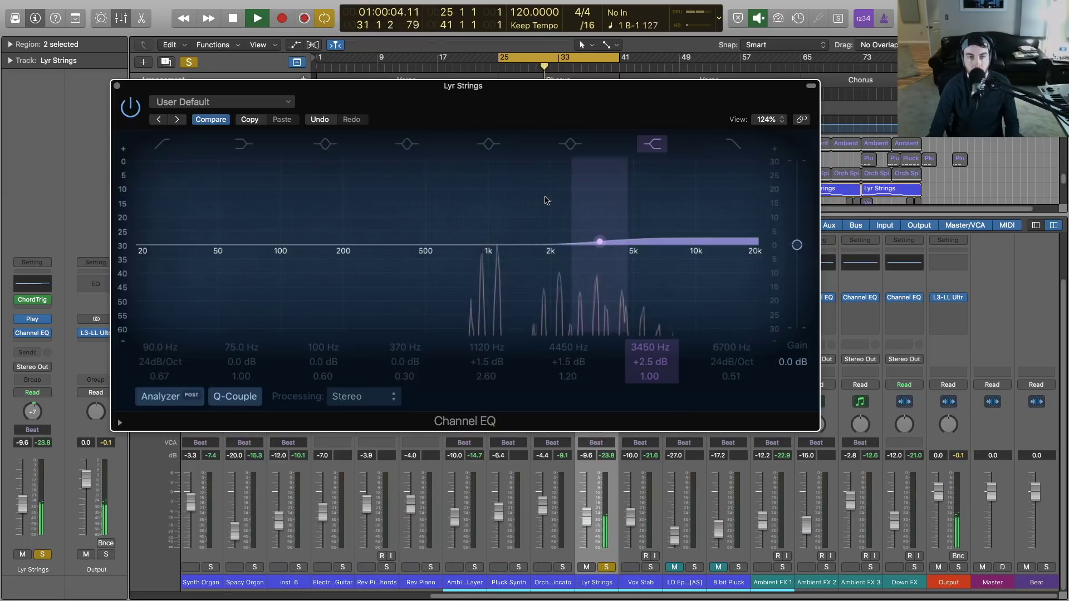
Step: Enable a bell cut of 2.5 dB at 2350 Hz with a Q of 1.80 on Lyr Strings, stop playback, and close the EQ
{"action": "left_click", "coordinate": [489, 147]}
{"action": "left_click_drag", "start_coordinate": [490, 202], "coordinate": [621, 219]}
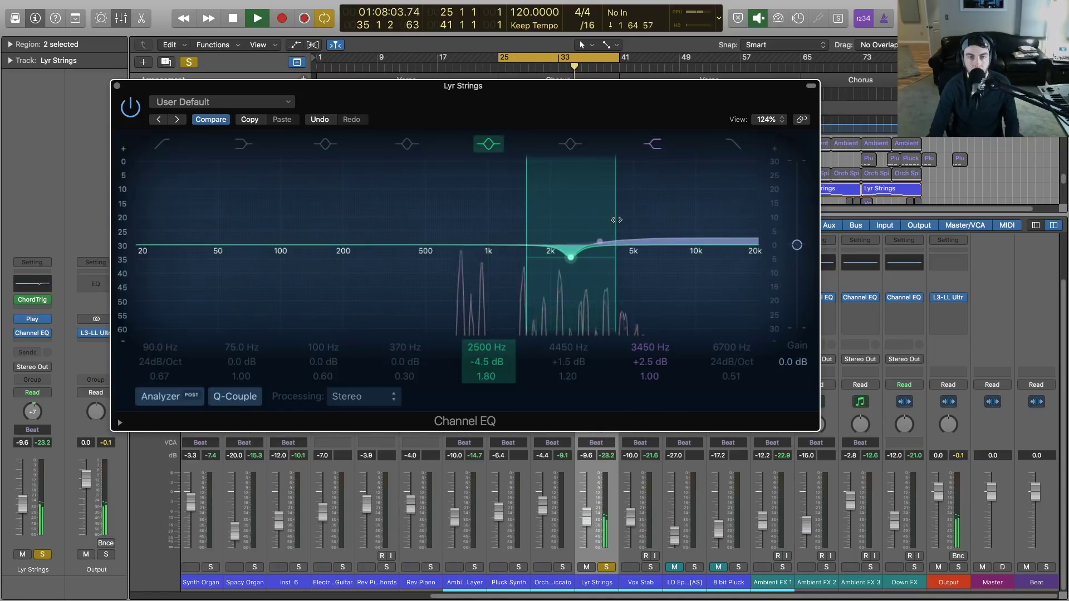
{"action": "left_click_drag", "start_coordinate": [568, 257], "coordinate": [563, 252]}
{"action": "key", "text": "space"}
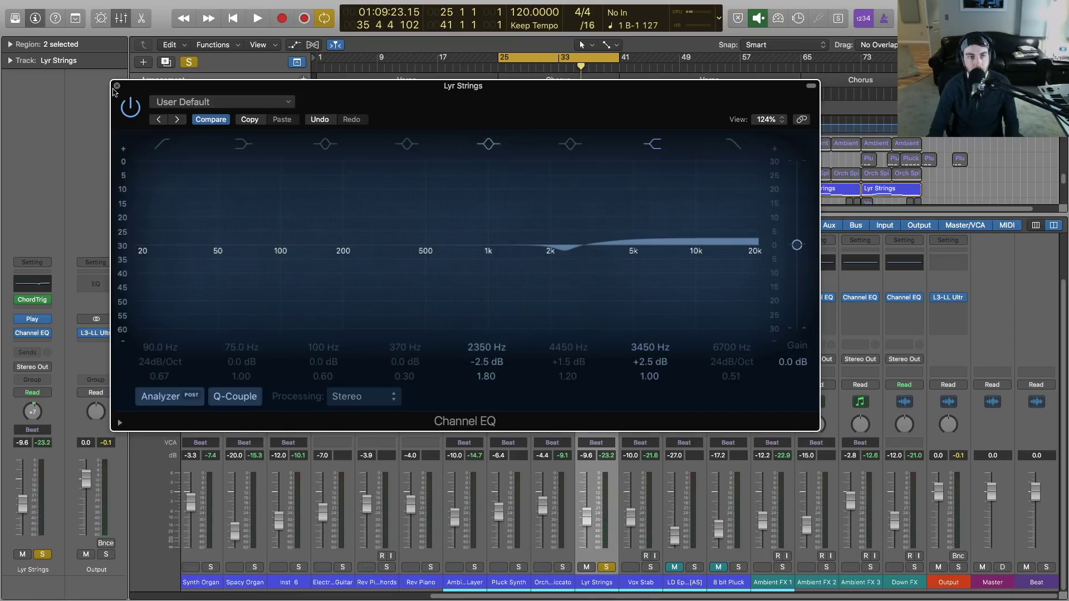
{"action": "left_click", "coordinate": [116, 86]}
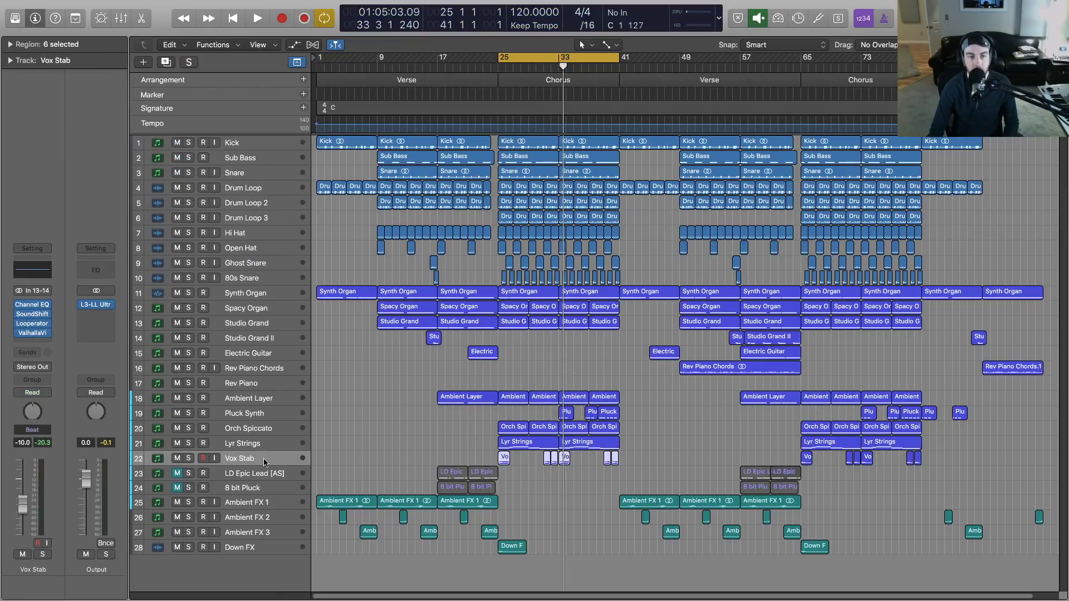
Step: Select the LD Epic Lead and 8 bit Pluck regions and unmute both tracks
{"action": "left_click_drag", "start_coordinate": [386, 471], "coordinate": [476, 488]}
{"action": "key", "text": "ctrl+m"}
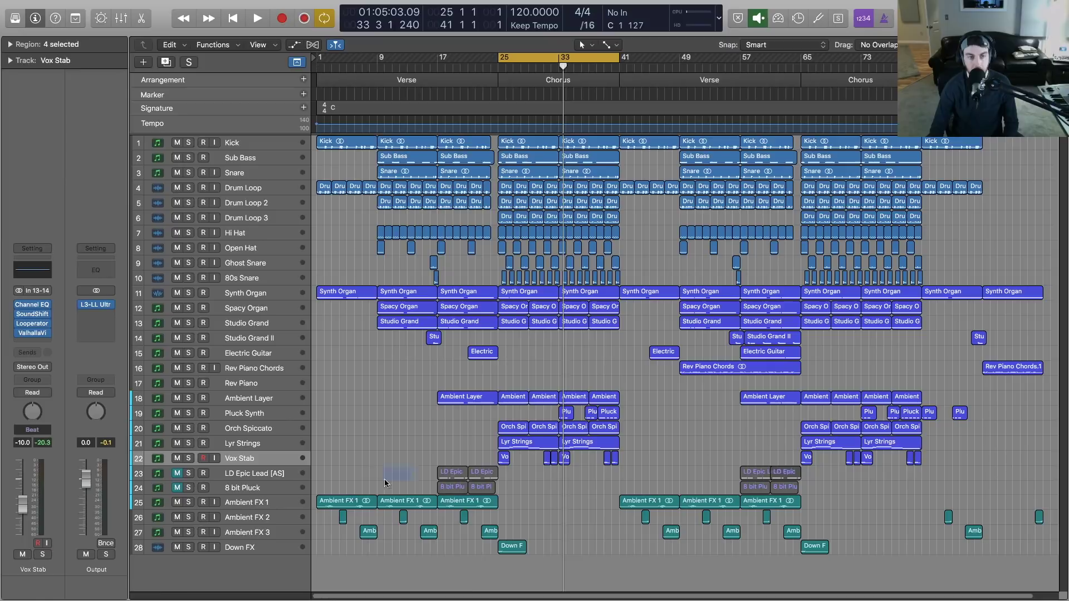
{"action": "left_click_drag", "start_coordinate": [407, 469], "coordinate": [481, 491]}
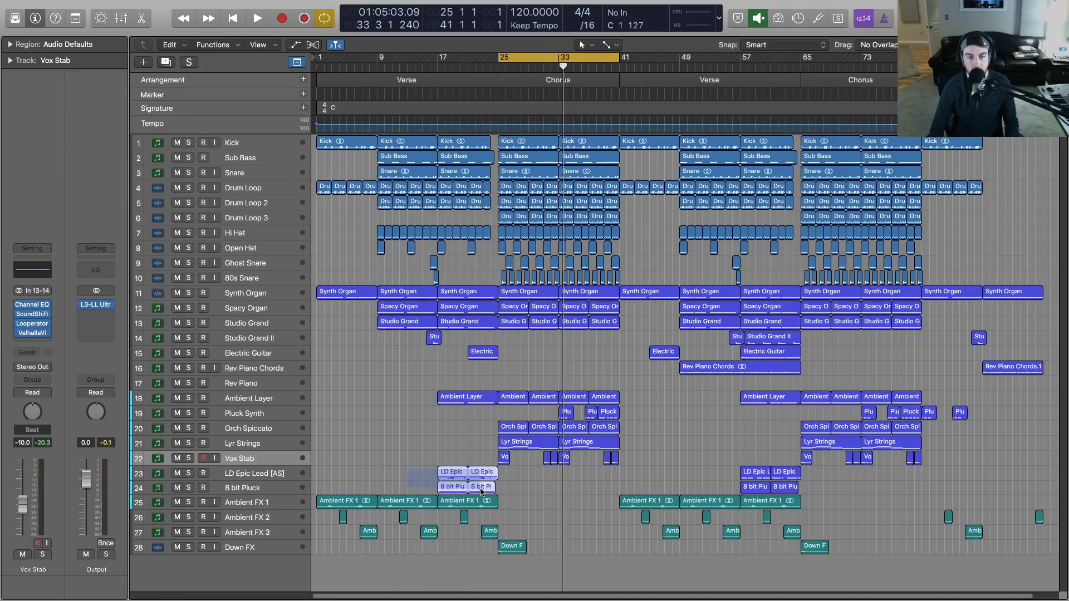
Step: Set the cycle range to bars 57 to 65 around the second-verse LD Epic Lead and 8 bit Pluck regions, and play it with the mixer shown
{"action": "left_click_drag", "start_coordinate": [679, 464], "coordinate": [777, 483]}
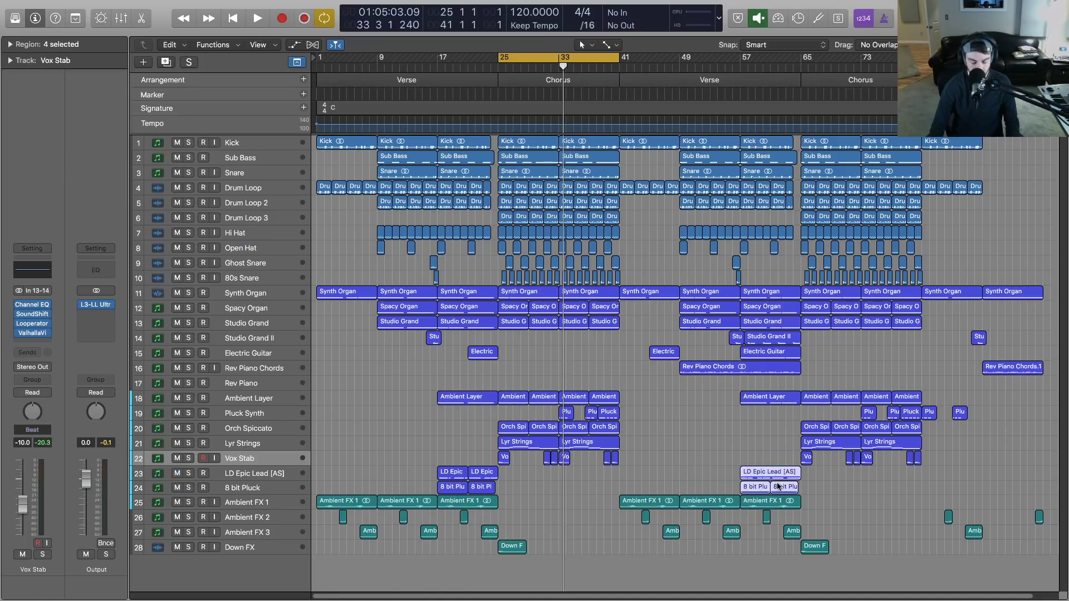
{"action": "key", "text": "super+u"}
{"action": "left_click", "coordinate": [834, 507]}
{"action": "key", "text": "space"}
{"action": "key", "text": "x"}
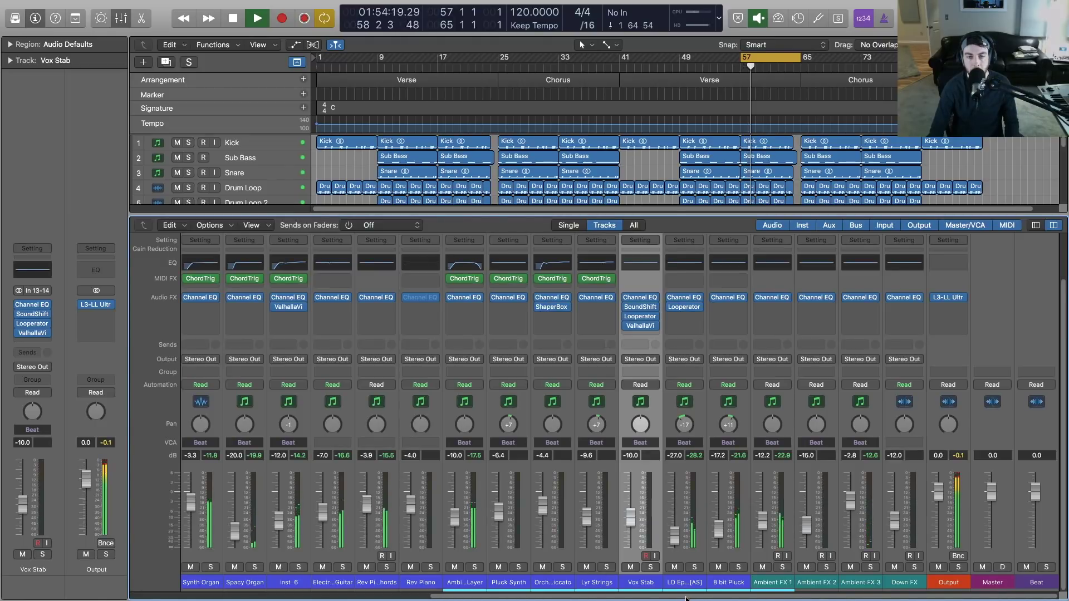
Step: Solo Ambient Layer briefly to check it, clear the solo, and stop playback
{"action": "left_click", "coordinate": [465, 583]}
{"action": "left_click", "coordinate": [475, 567]}
{"action": "left_click", "coordinate": [475, 567]}
{"action": "key", "text": "space"}
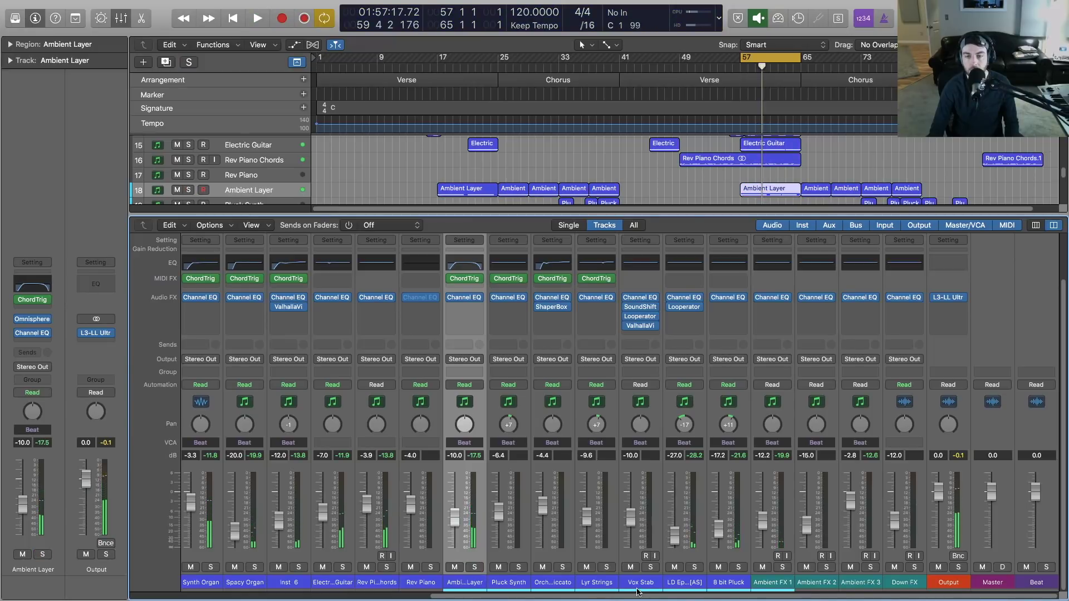
Step: Solo Rev Piano Chords while the verse loop plays, open its Channel EQ, and stop playback
{"action": "key", "text": "space"}
{"action": "left_click", "coordinate": [384, 582]}
{"action": "left_click", "coordinate": [386, 567]}
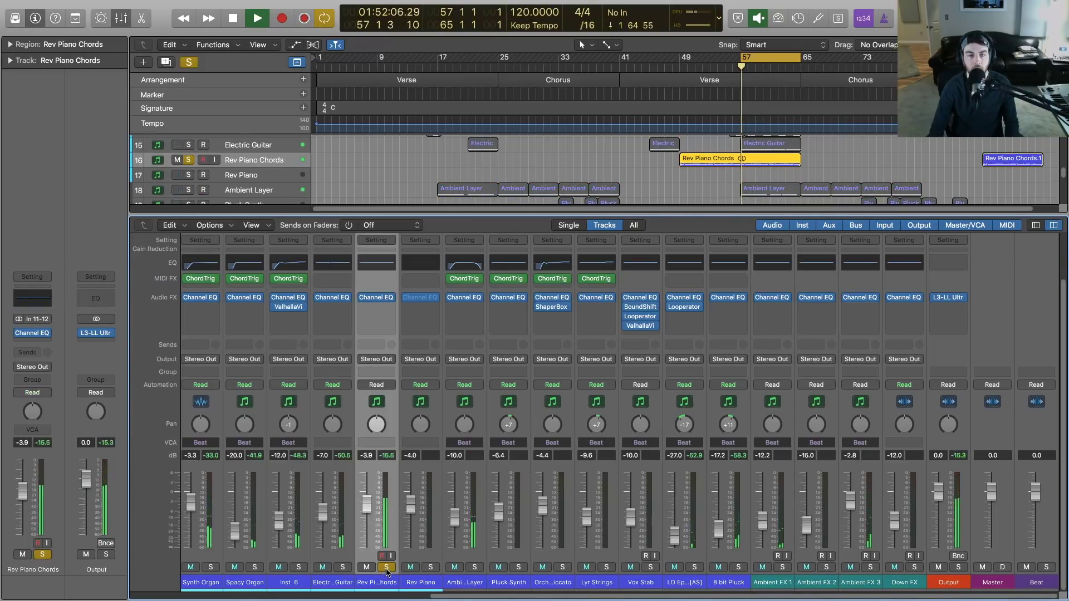
{"action": "key", "text": "x"}
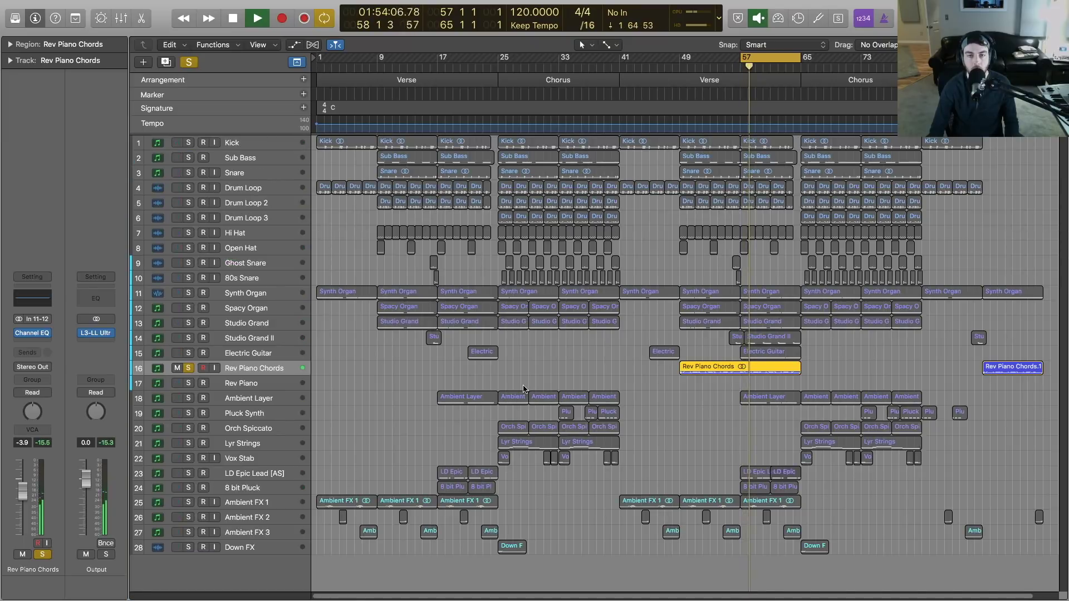
{"action": "key", "text": "x"}
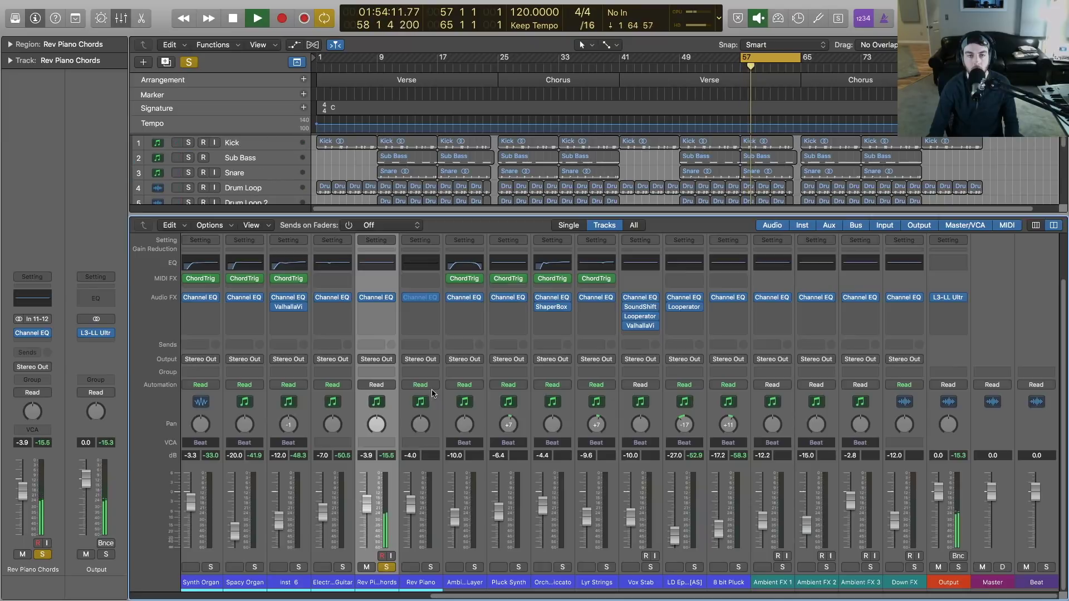
{"action": "left_click", "coordinate": [380, 263]}
{"action": "left_click_drag", "start_coordinate": [379, 12], "coordinate": [551, 197]}
{"action": "key", "text": "space"}
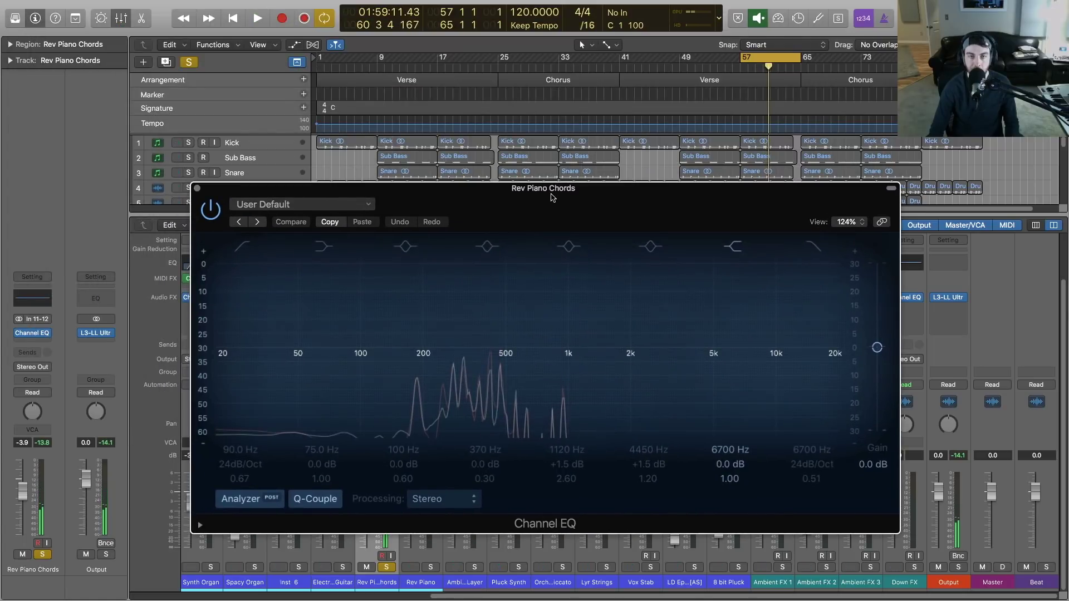
Step: Clear the Rev Piano Chords solo, resume playback, and enable its EQ low cut at 390 Hz with a 36 dB/Oct slope
{"action": "left_click", "coordinate": [386, 568]}
{"action": "key", "text": "space"}
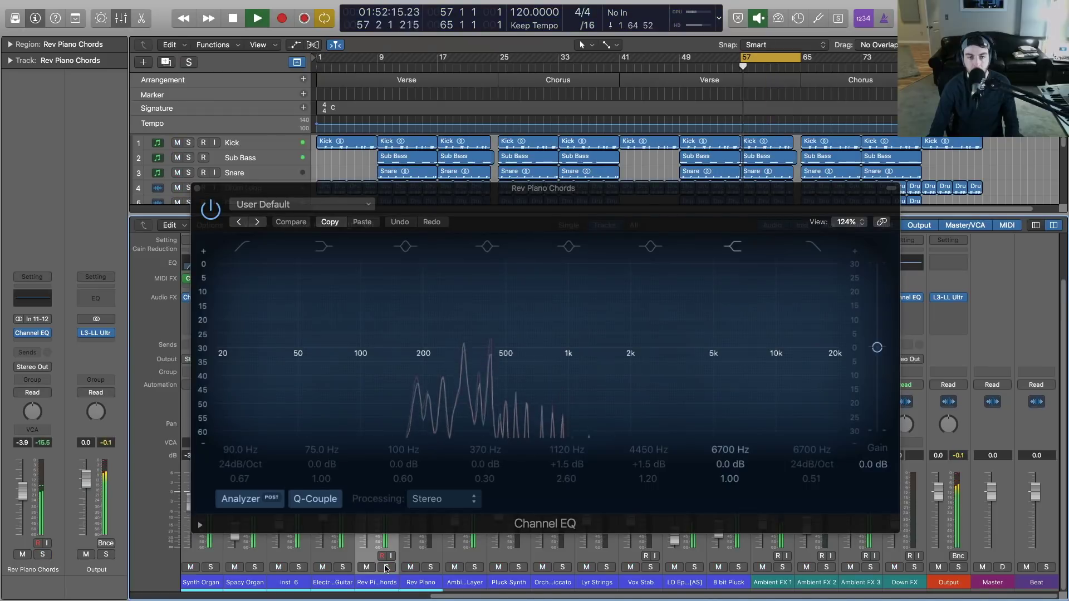
{"action": "left_click", "coordinate": [243, 247]}
{"action": "left_click_drag", "start_coordinate": [385, 383], "coordinate": [519, 384]}
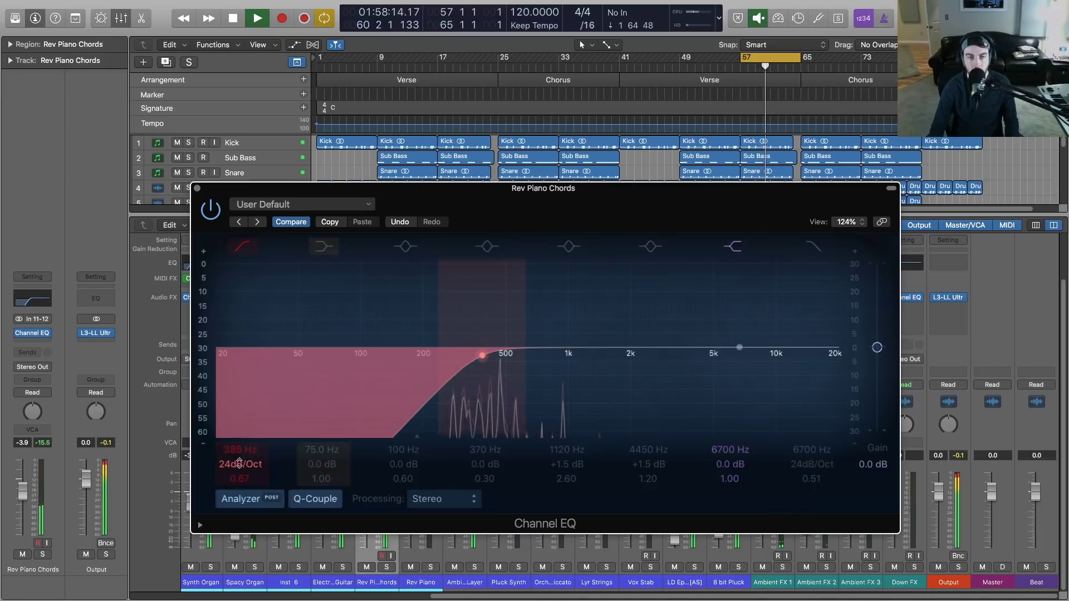
{"action": "left_click_drag", "start_coordinate": [240, 464], "coordinate": [240, 457]}
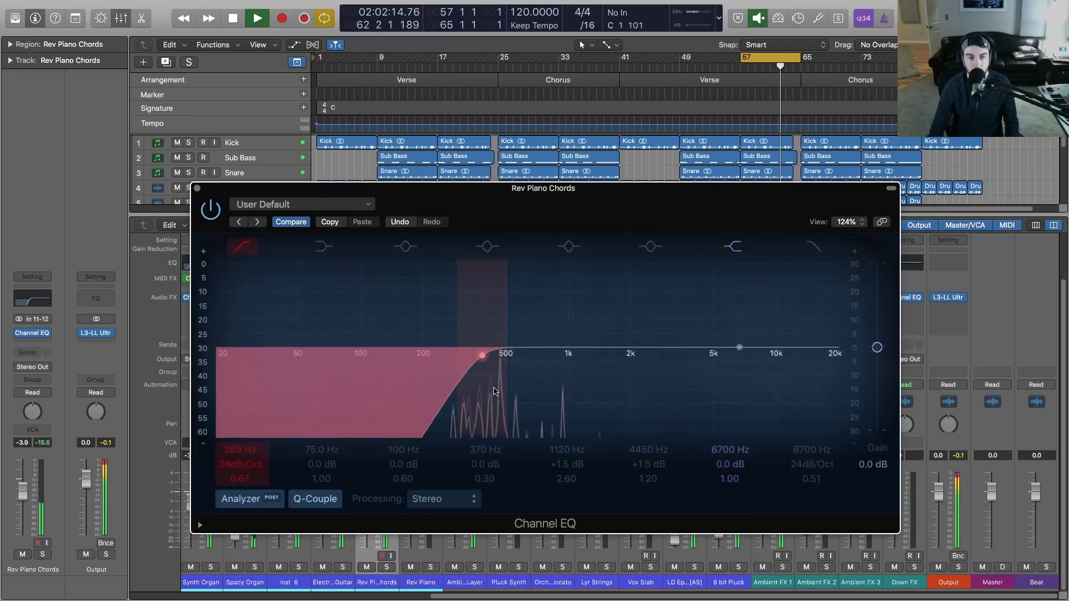
Step: Compare the soloed Rev Piano Chords with the EQ bypassed and active, stop playback, close the EQ, and clear the solo
{"action": "left_click", "coordinate": [388, 567]}
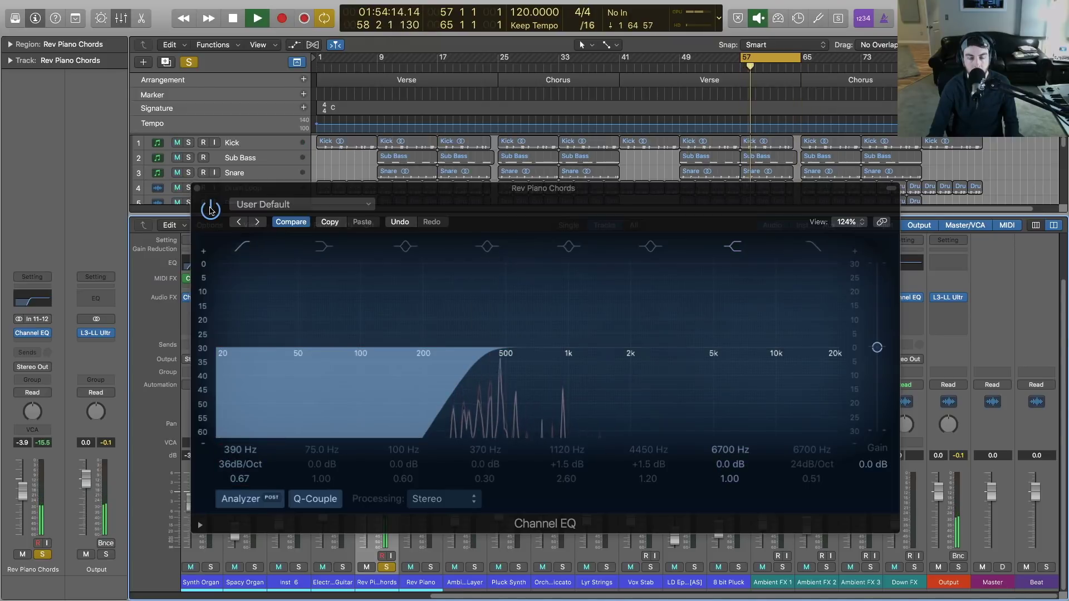
{"action": "left_click", "coordinate": [210, 210]}
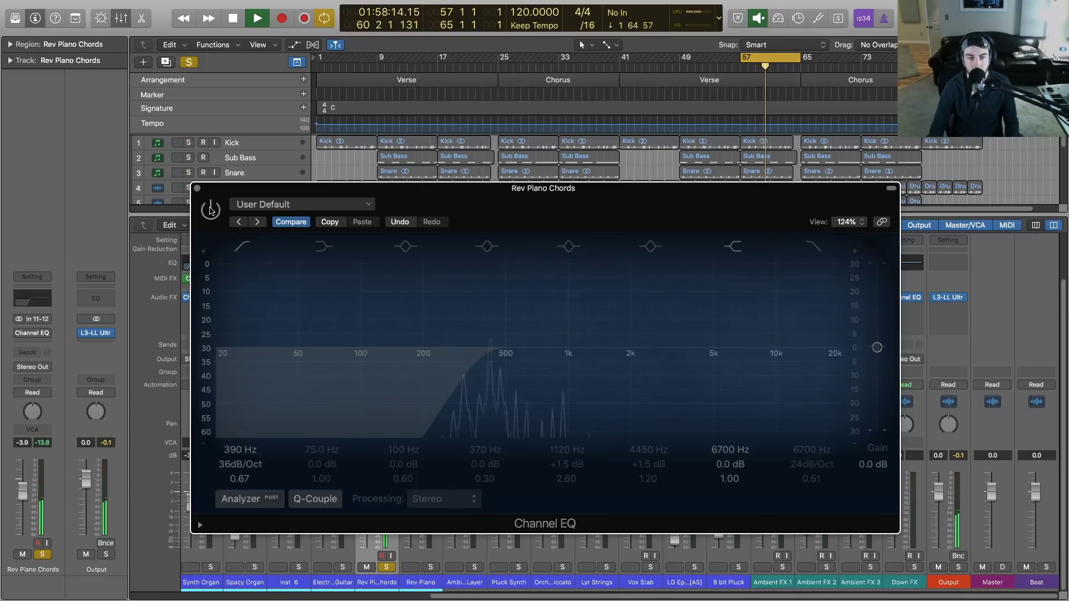
{"action": "left_click", "coordinate": [210, 209]}
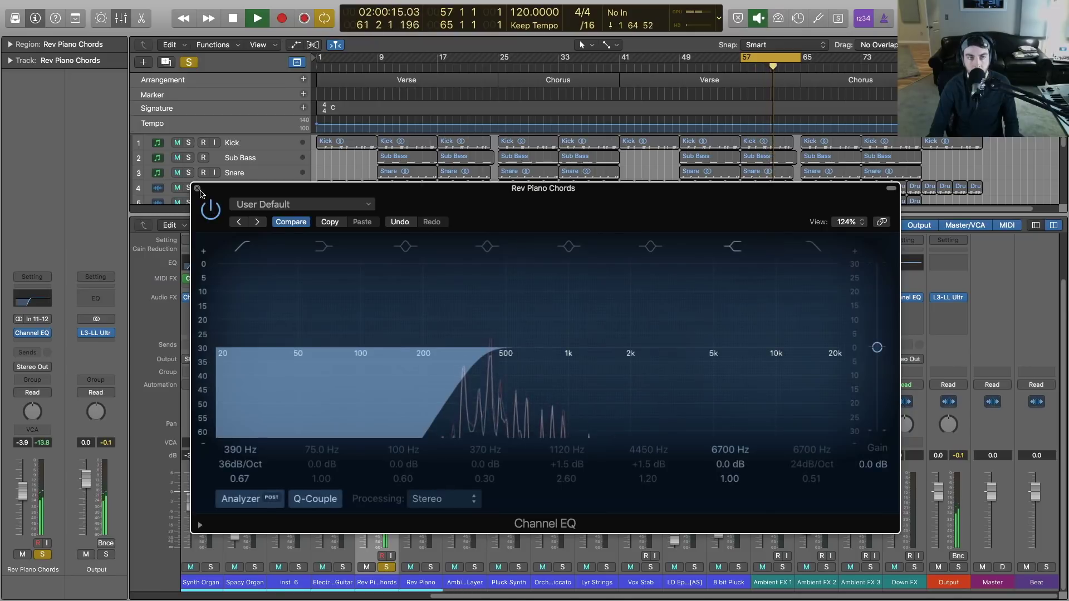
{"action": "key", "text": "space"}
{"action": "left_click", "coordinate": [198, 190]}
{"action": "left_click", "coordinate": [387, 566]}
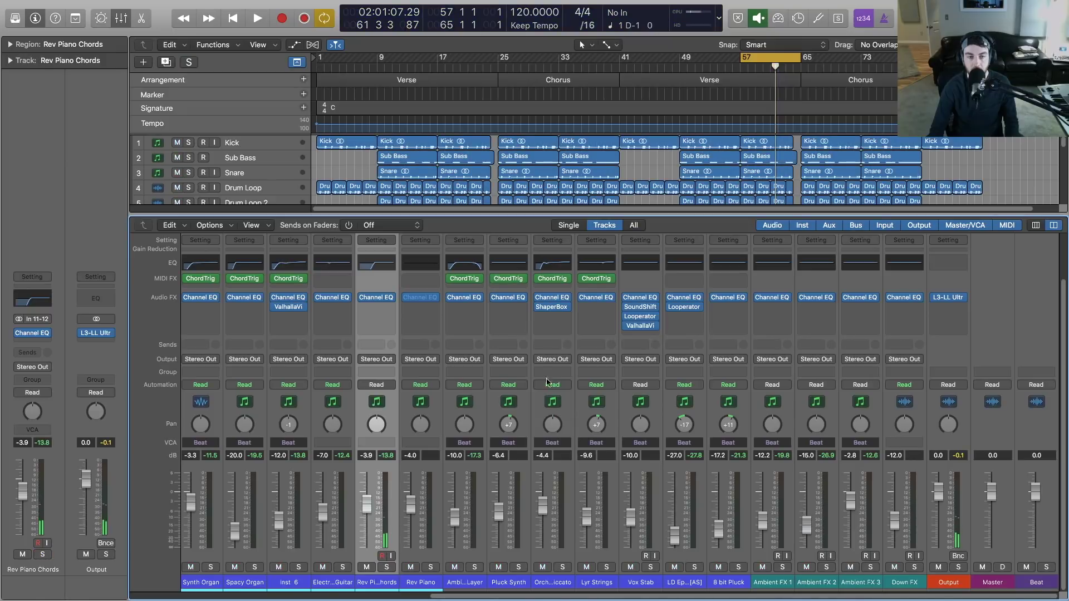
Step: Resume playback, solo LD Epic Lead, and open its Channel EQ
{"action": "key", "text": "space"}
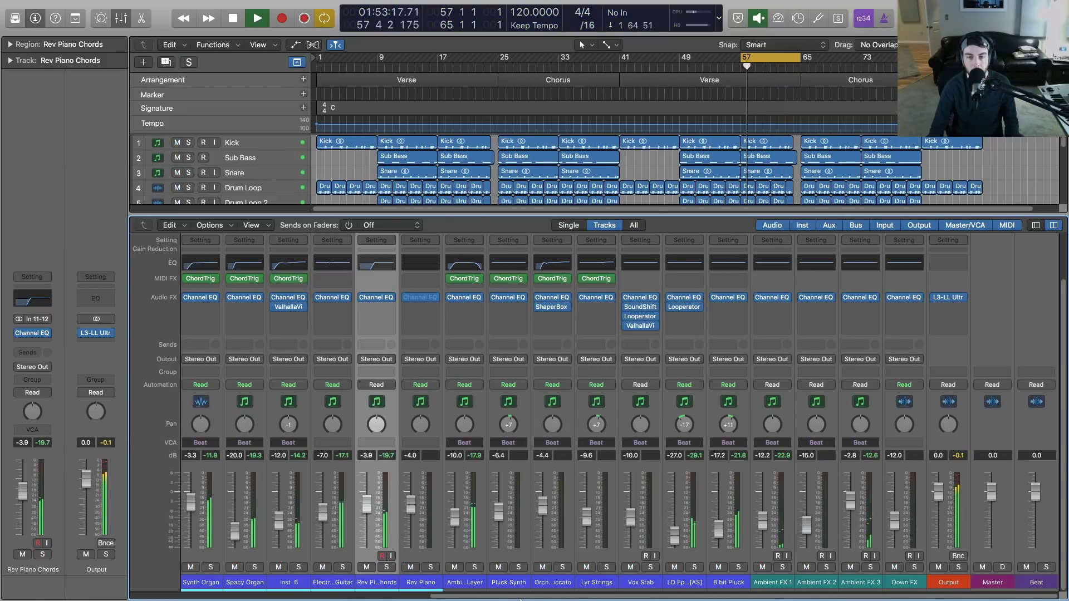
{"action": "left_click", "coordinate": [680, 585]}
{"action": "left_click", "coordinate": [694, 566]}
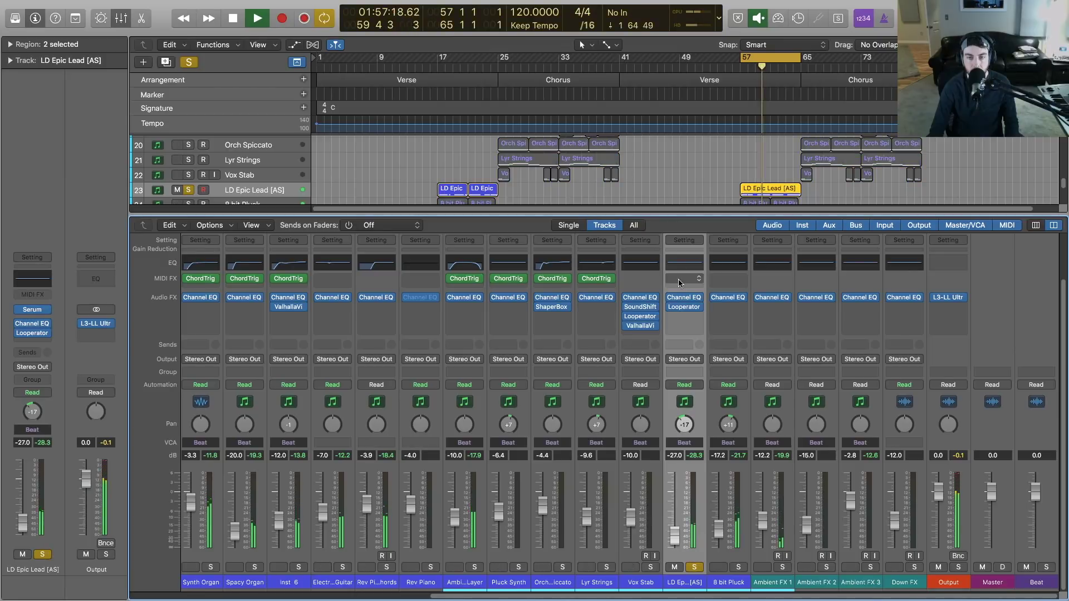
{"action": "left_click", "coordinate": [684, 262]}
{"action": "left_click_drag", "start_coordinate": [379, 18], "coordinate": [526, 136]}
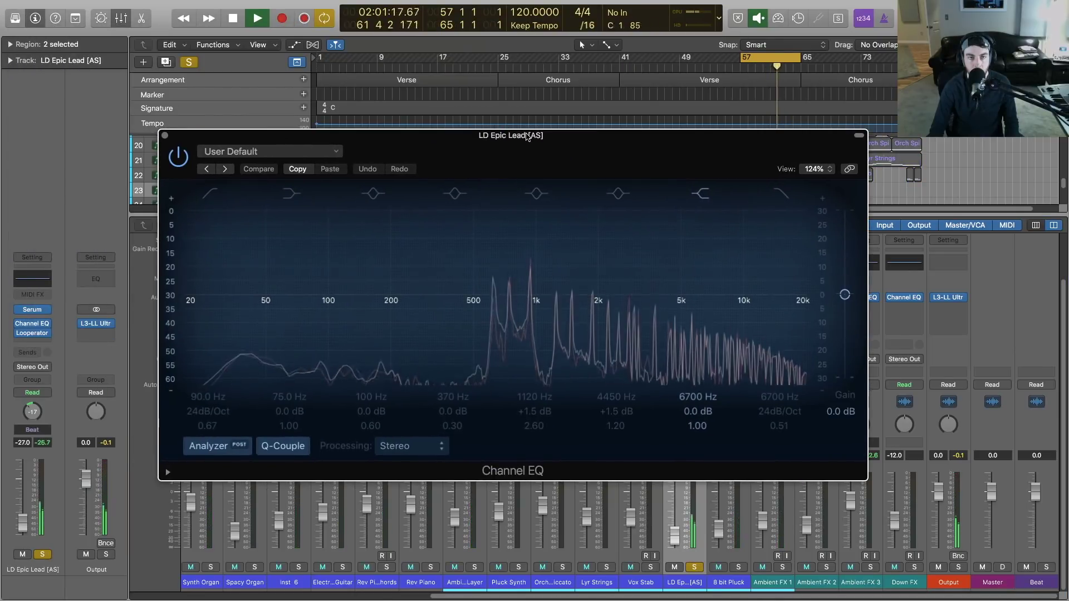
Step: Enable a low cut at 540 Hz with a 24 dB/Oct slope on LD Epic Lead and close the EQ
{"action": "key", "text": "space"}
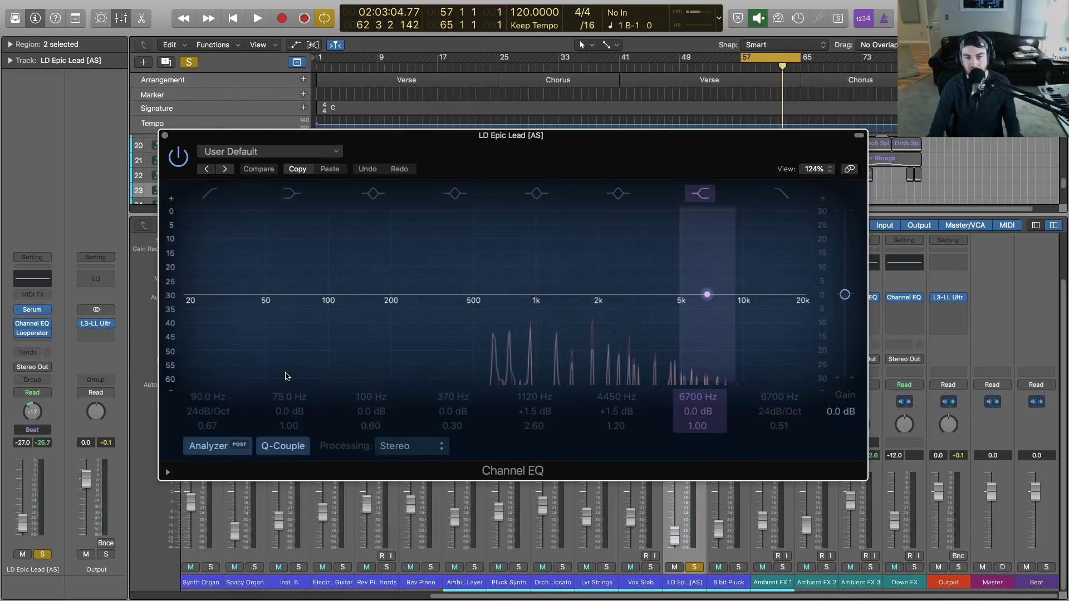
{"action": "left_click", "coordinate": [211, 193]}
{"action": "key", "text": "space"}
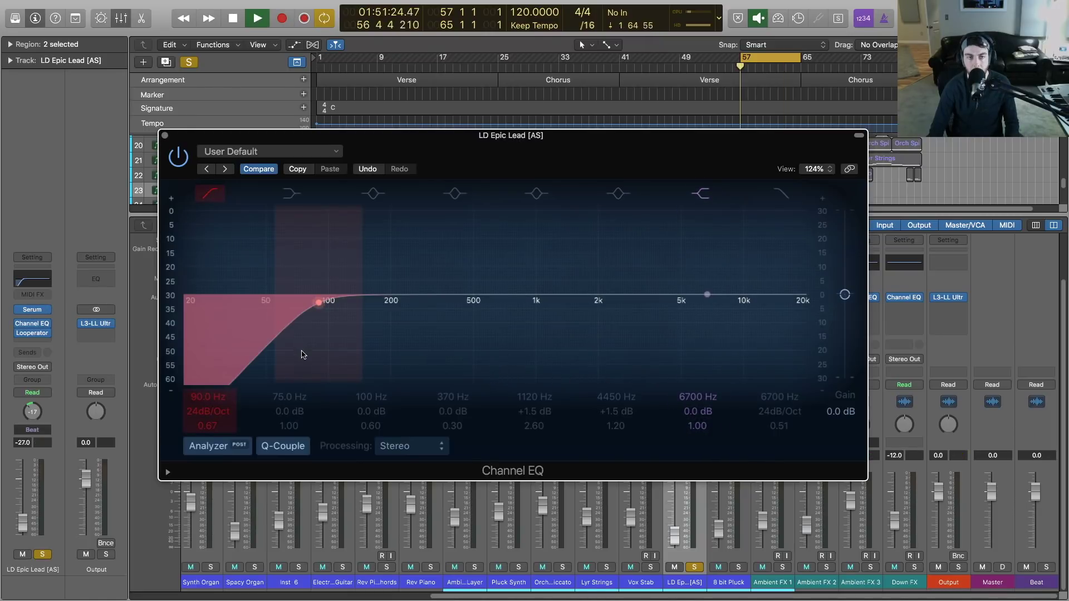
{"action": "left_click_drag", "start_coordinate": [303, 355], "coordinate": [475, 350]}
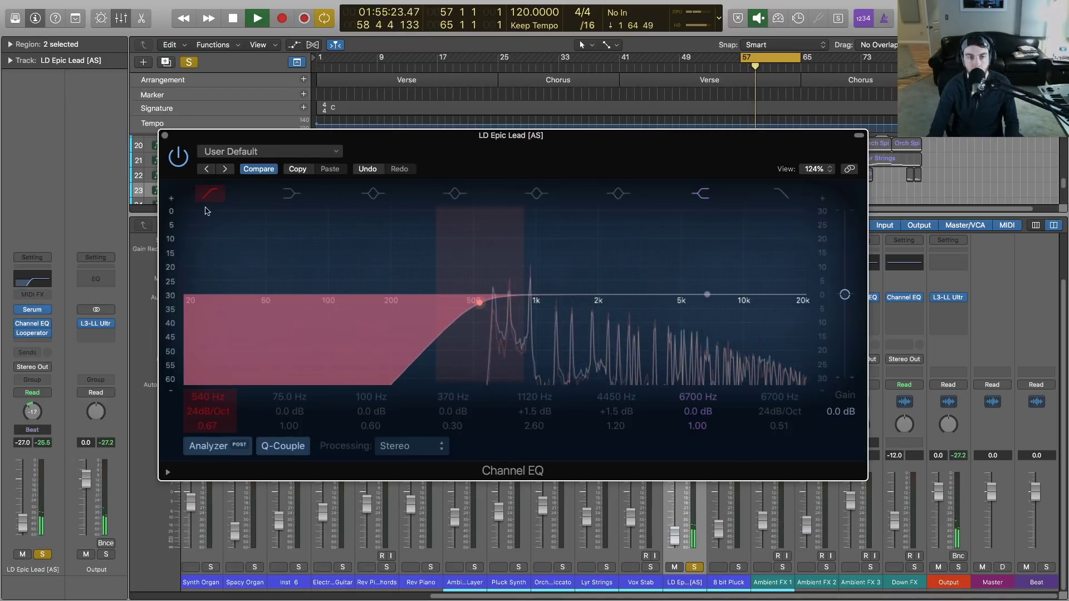
{"action": "left_click", "coordinate": [164, 136]}
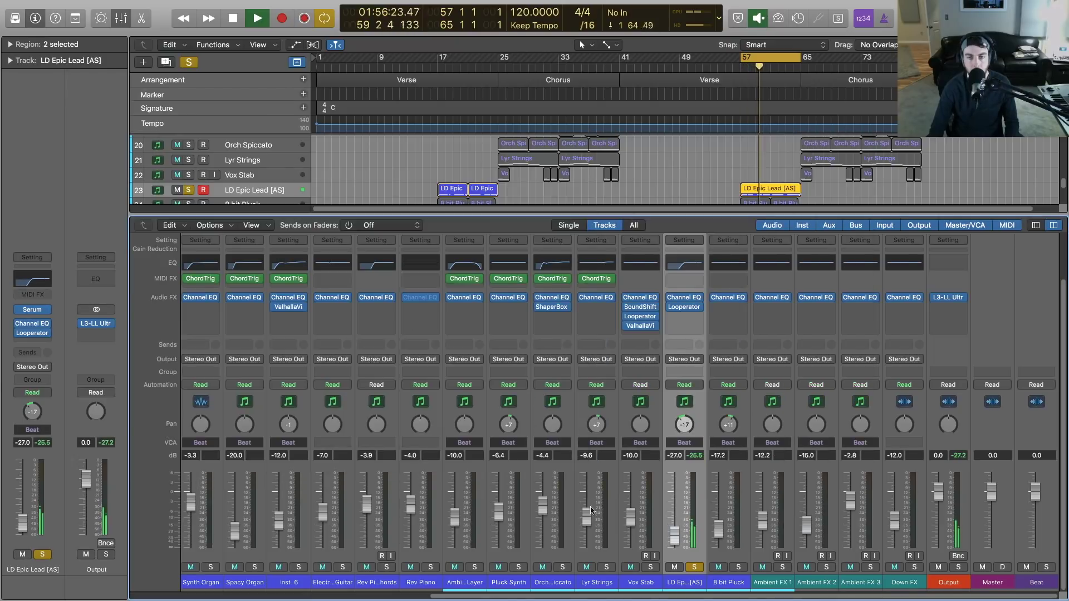
Step: Solo 8 bit Pluck alongside LD Epic Lead and add a 3.0 dB bell boost at 10000 Hz in its Channel EQ
{"action": "left_click", "coordinate": [724, 573]}
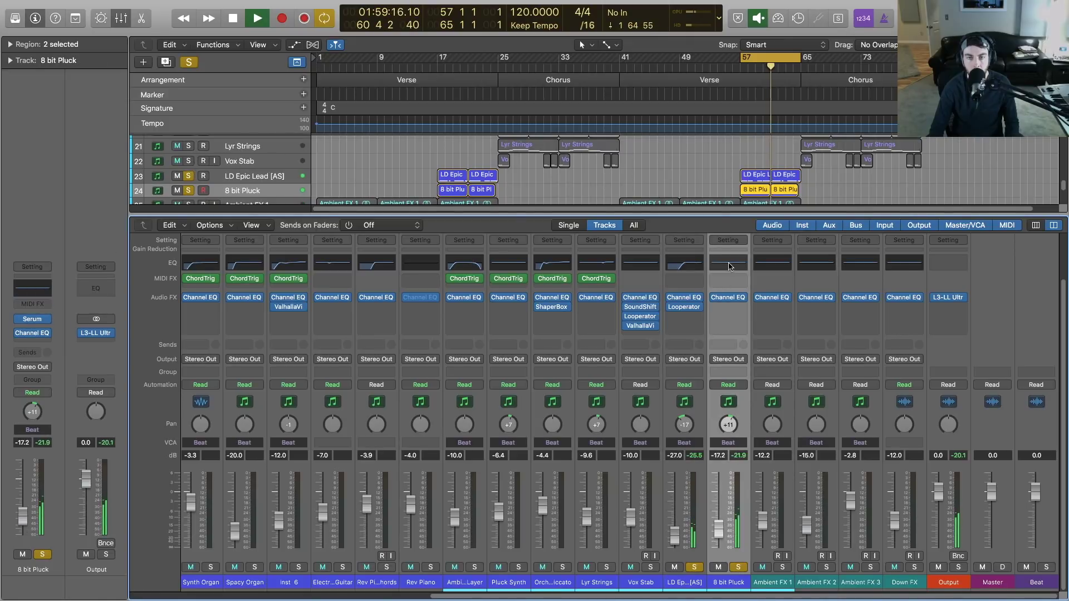
{"action": "left_click", "coordinate": [728, 264]}
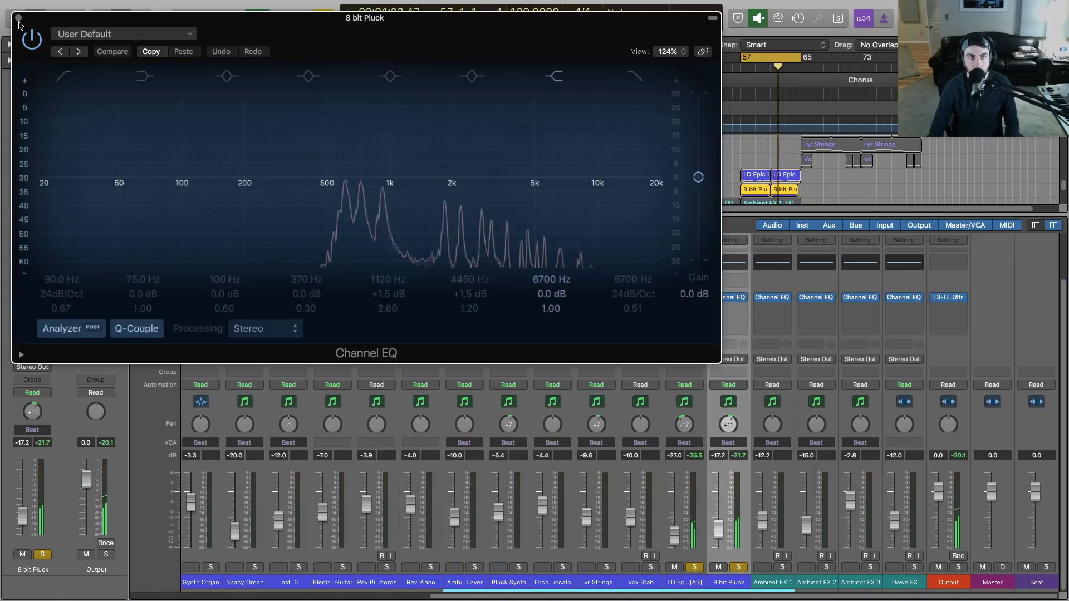
{"action": "left_click_drag", "start_coordinate": [96, 20], "coordinate": [131, 97]}
{"action": "left_click", "coordinate": [509, 154]}
{"action": "left_click_drag", "start_coordinate": [537, 228], "coordinate": [616, 222]}
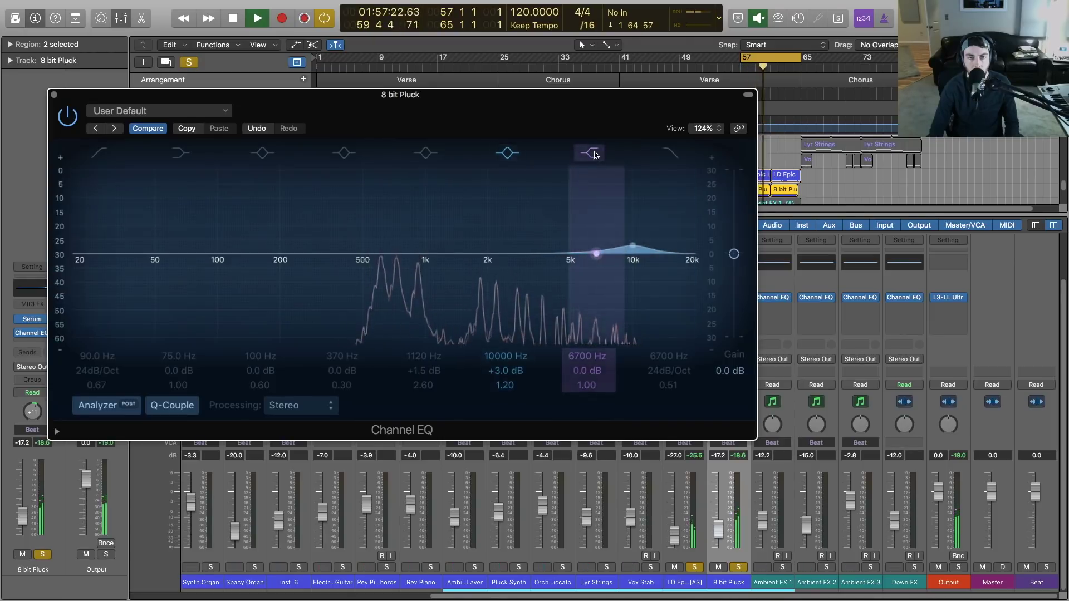
Step: Stop playback, close the 8 bit Pluck EQ, clear both solos, and play the full mix
{"action": "key", "text": "space"}
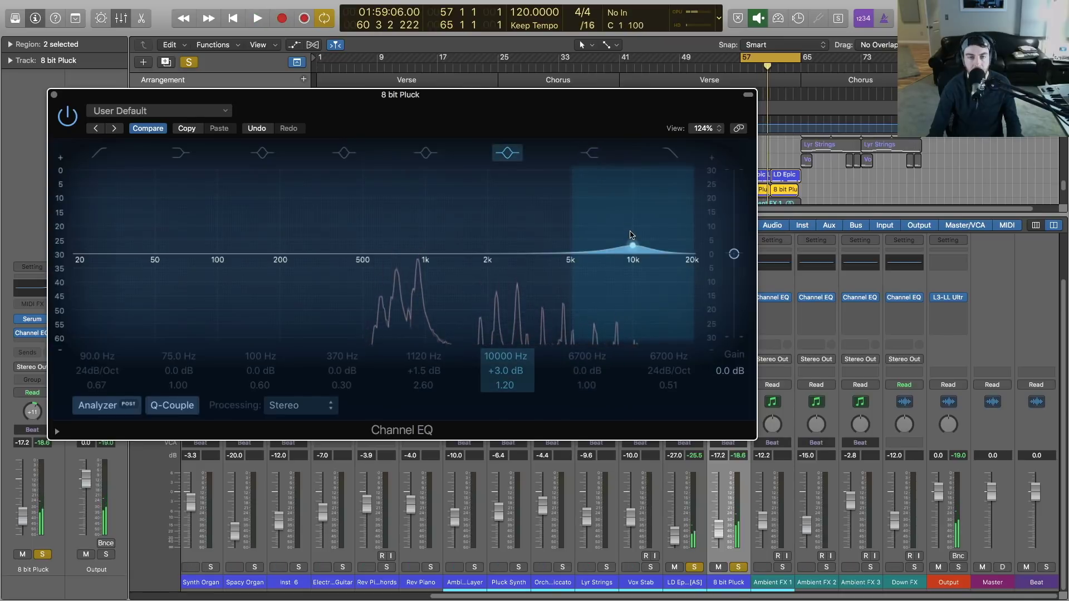
{"action": "left_click", "coordinate": [55, 95]}
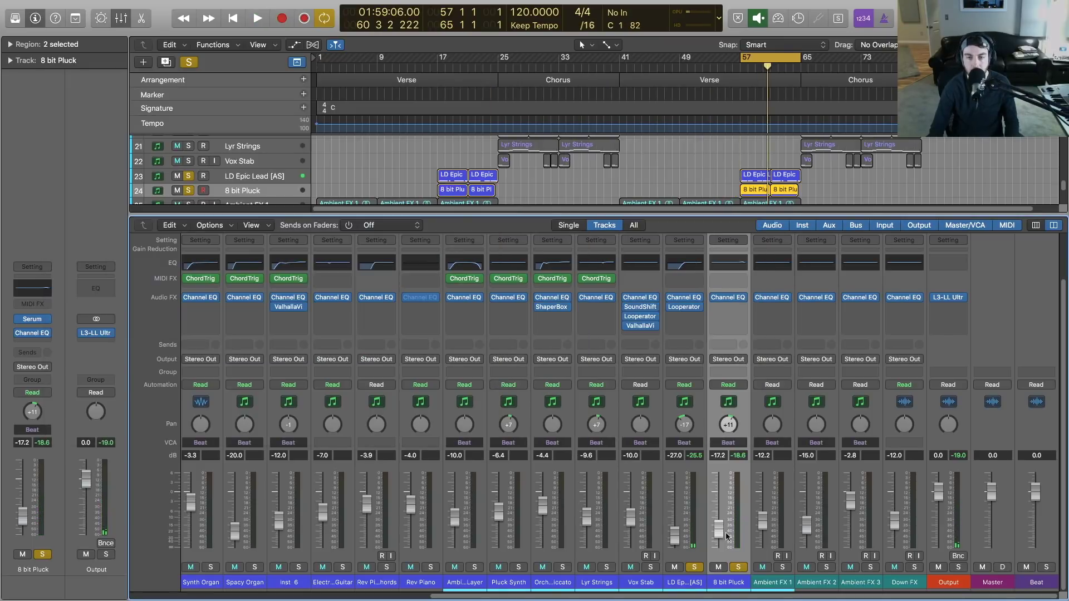
{"action": "left_click", "coordinate": [738, 567]}
{"action": "key", "text": "space"}
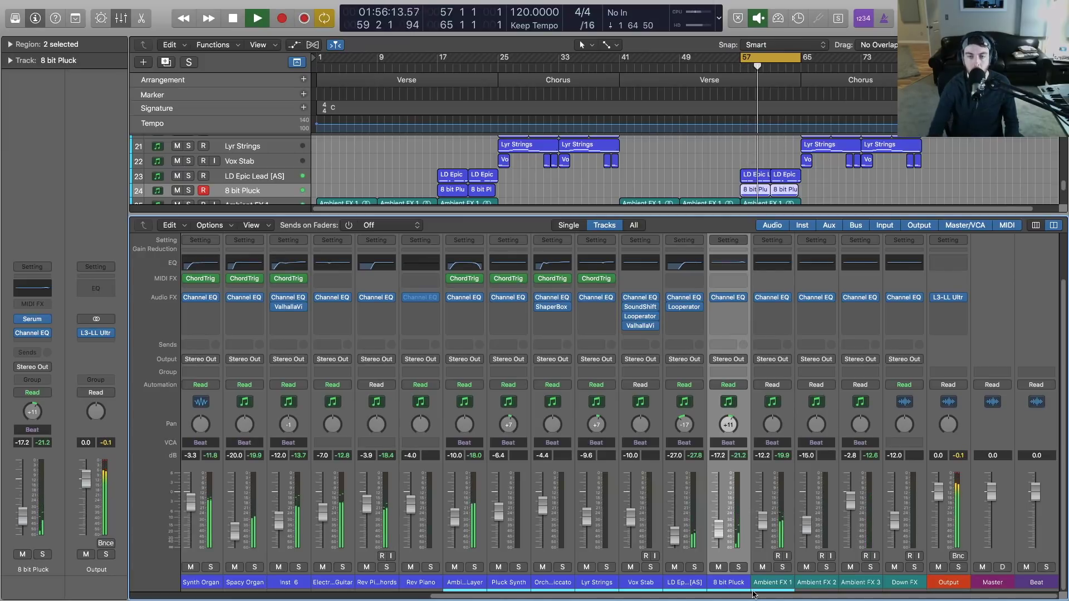
Step: Open the Snare Channel EQ, cut 3.0 dB at 400 Hz with a Q of 0.30, and close the EQ
{"action": "left_click_drag", "start_coordinate": [765, 597], "coordinate": [341, 600]}
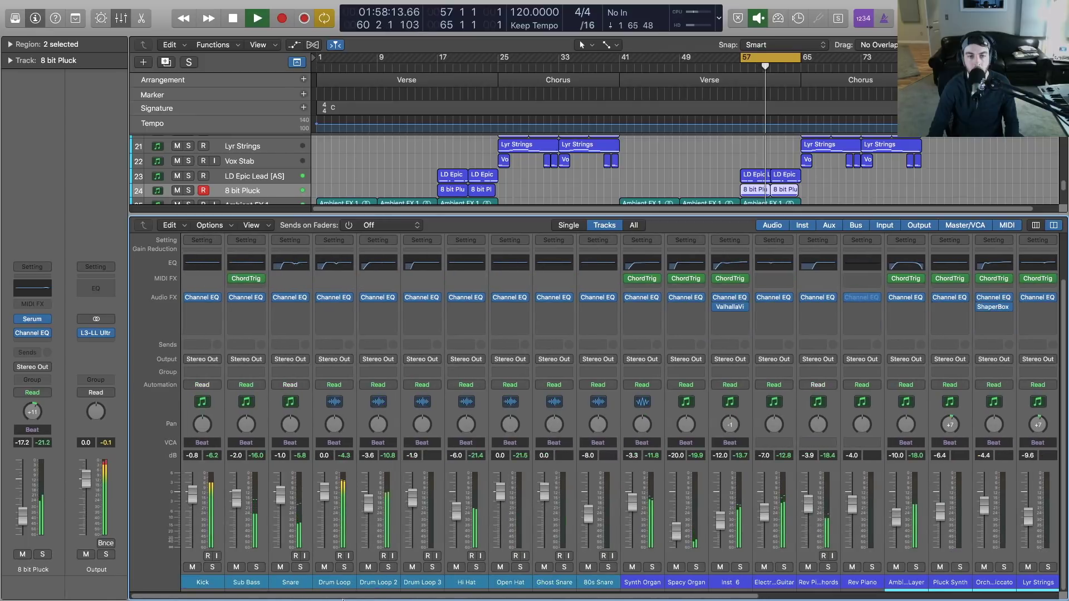
{"action": "left_click", "coordinate": [301, 581]}
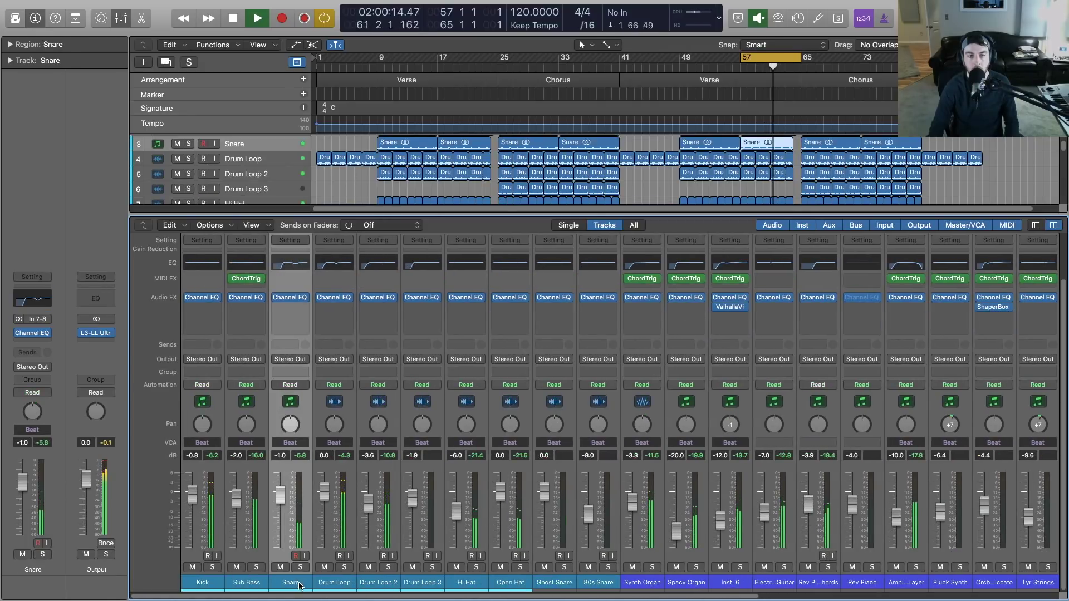
{"action": "left_click", "coordinate": [291, 265]}
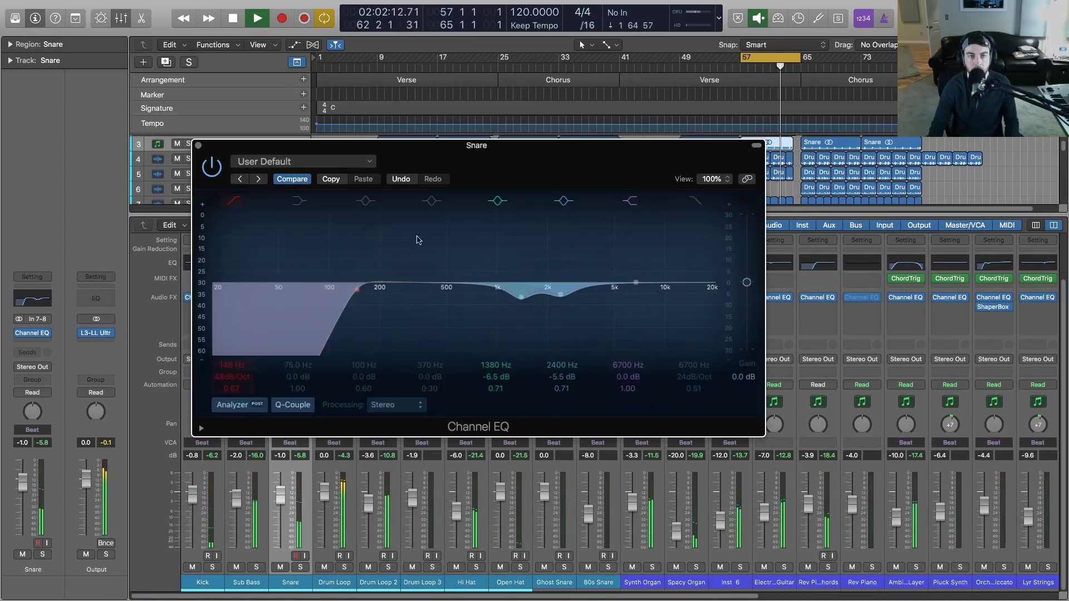
{"action": "left_click_drag", "start_coordinate": [426, 249], "coordinate": [425, 248]}
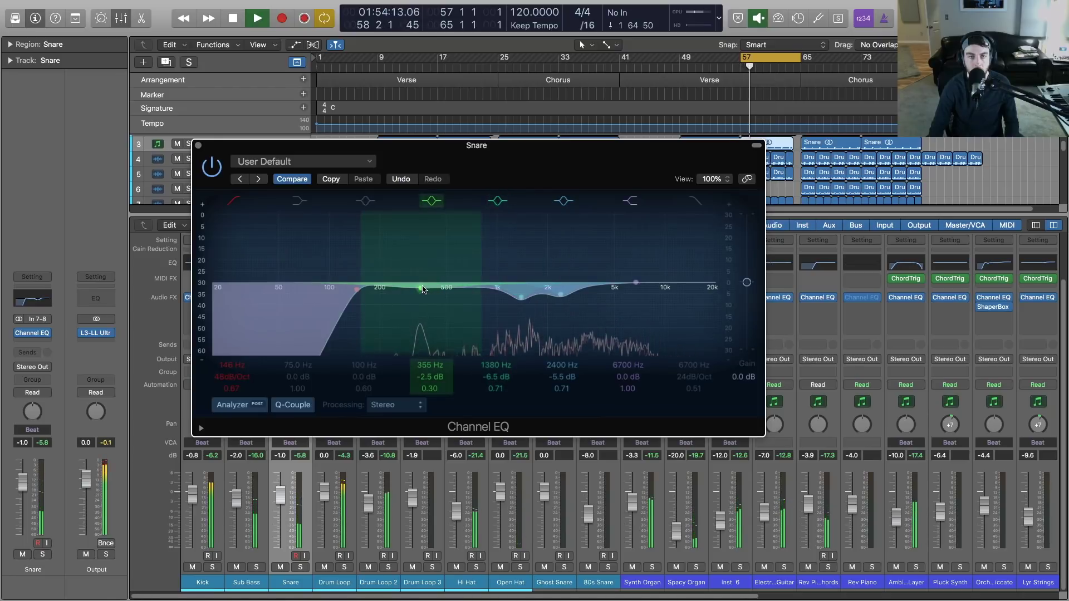
{"action": "left_click_drag", "start_coordinate": [421, 288], "coordinate": [432, 290]}
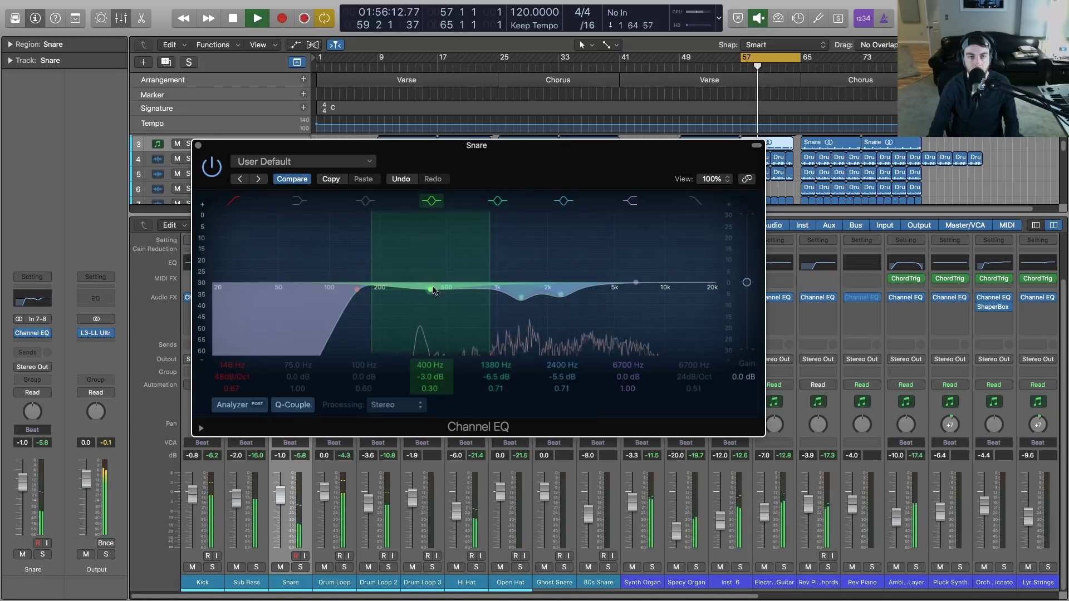
{"action": "left_click", "coordinate": [198, 146]}
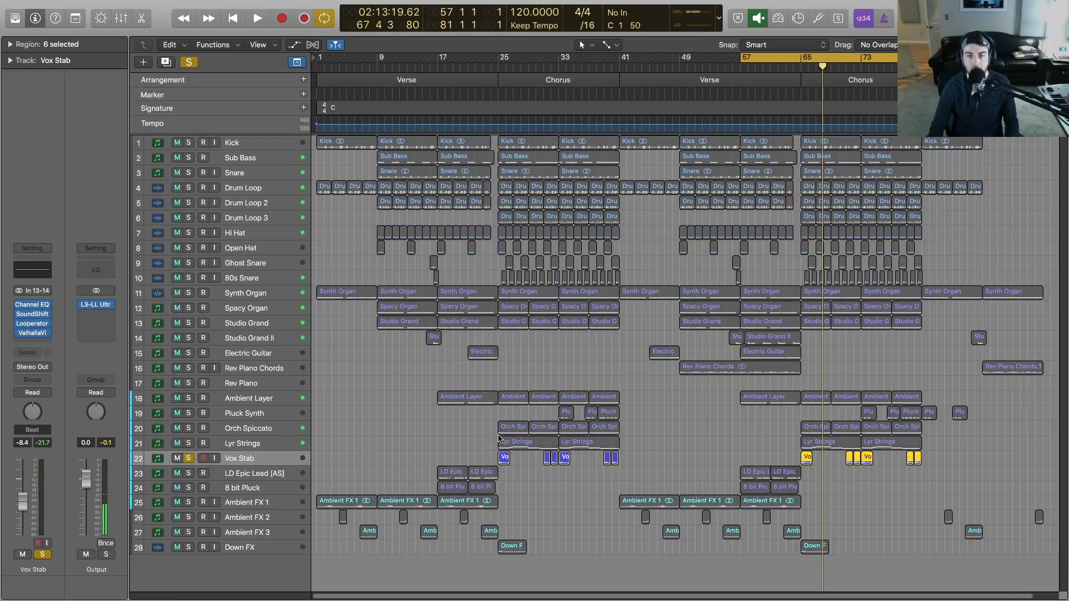
Step: Show the mixer, shift the cycle start to bar 65, and play the soloed Vox Stab from there
{"action": "key", "text": "x"}
{"action": "key", "text": "space"}
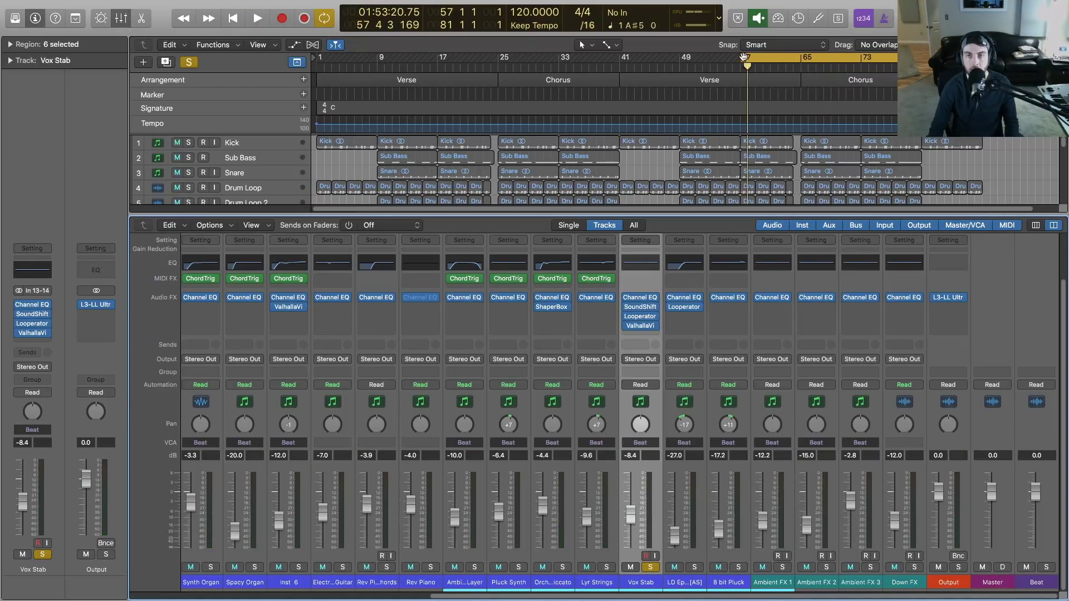
{"action": "left_click_drag", "start_coordinate": [744, 58], "coordinate": [800, 59]}
{"action": "key", "text": "space"}
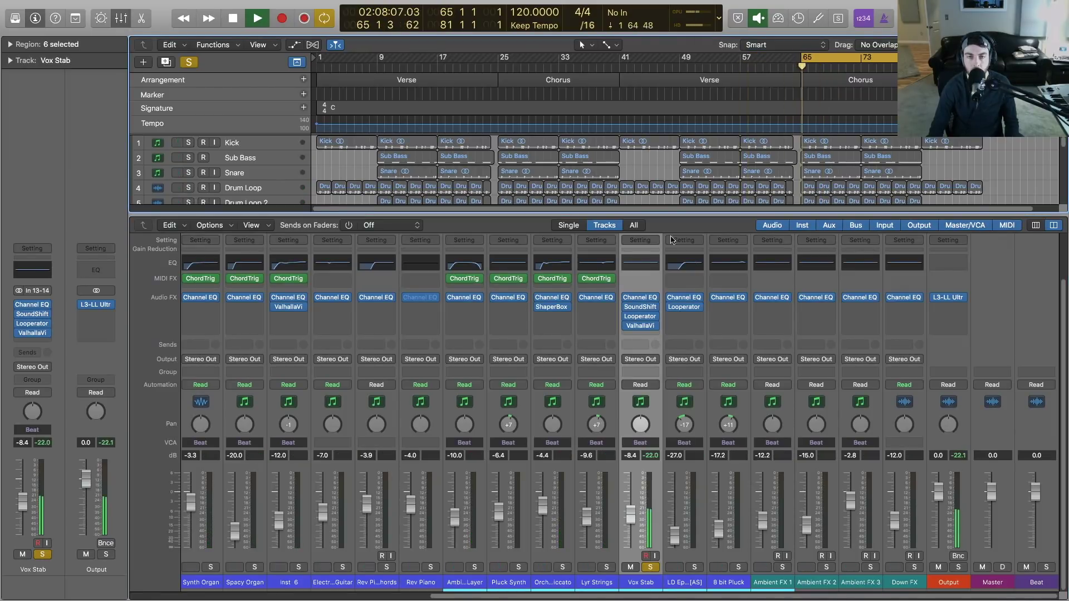
Step: Open the Vox Stab Channel EQ and add a 10.5 dB bell boost at 9400 Hz with a Q of 1.80
{"action": "double_click", "coordinate": [640, 264]}
{"action": "left_click_drag", "start_coordinate": [350, 26], "coordinate": [520, 96]}
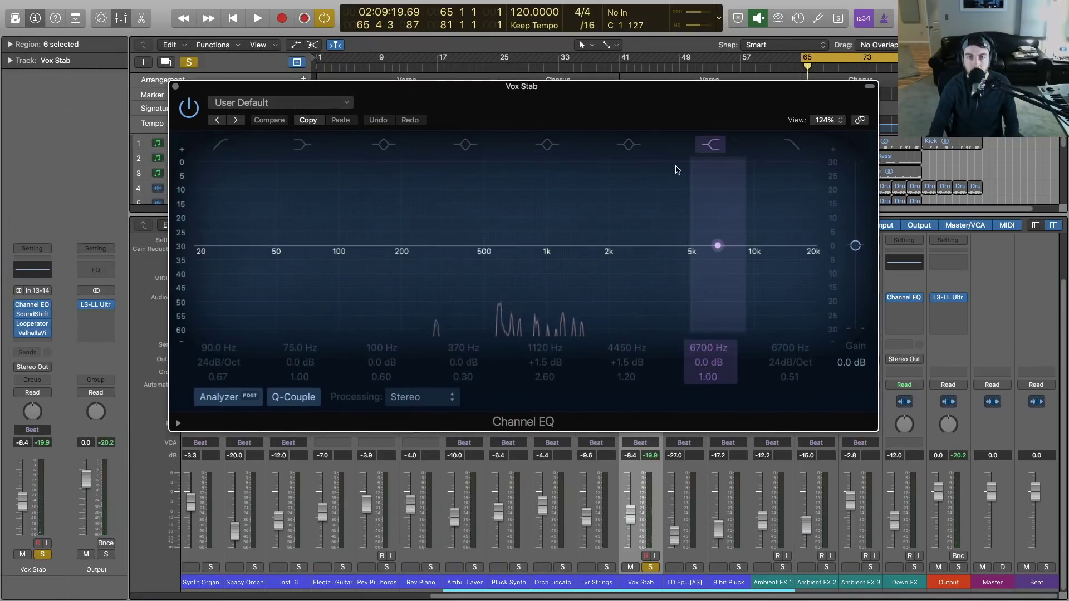
{"action": "left_click_drag", "start_coordinate": [685, 231], "coordinate": [747, 215]}
{"action": "key", "text": "space"}
{"action": "key", "text": "space"}
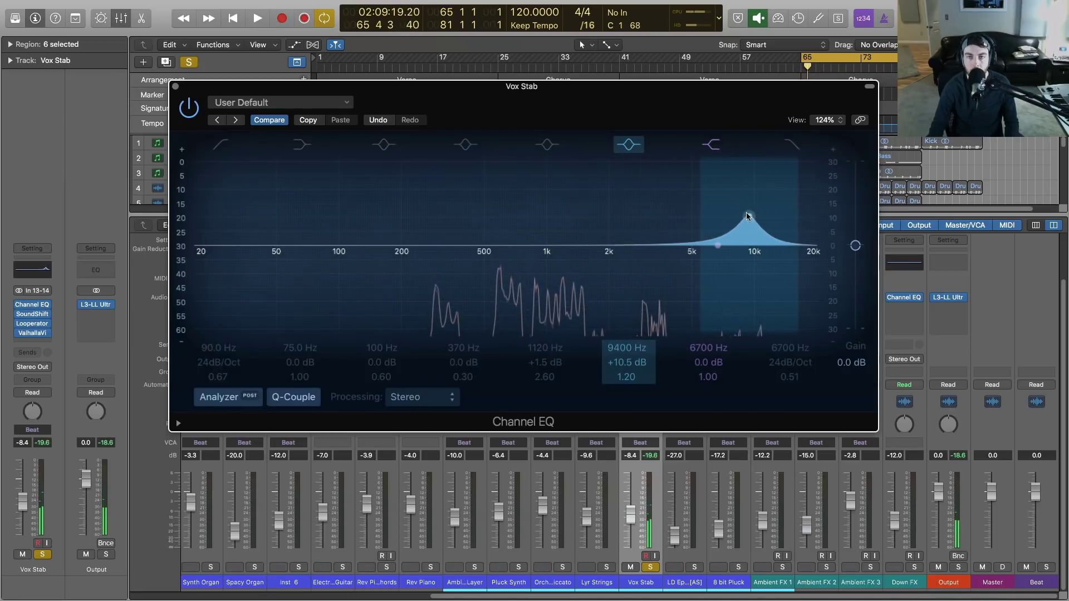
{"action": "key", "text": "space"}
{"action": "mouse_move", "coordinate": [626, 377]}
{"action": "left_mouse_down"}
{"action": "mouse_move", "coordinate": [626, 388]}
{"action": "mouse_move", "coordinate": [627, 372]}
{"action": "left_mouse_up"}
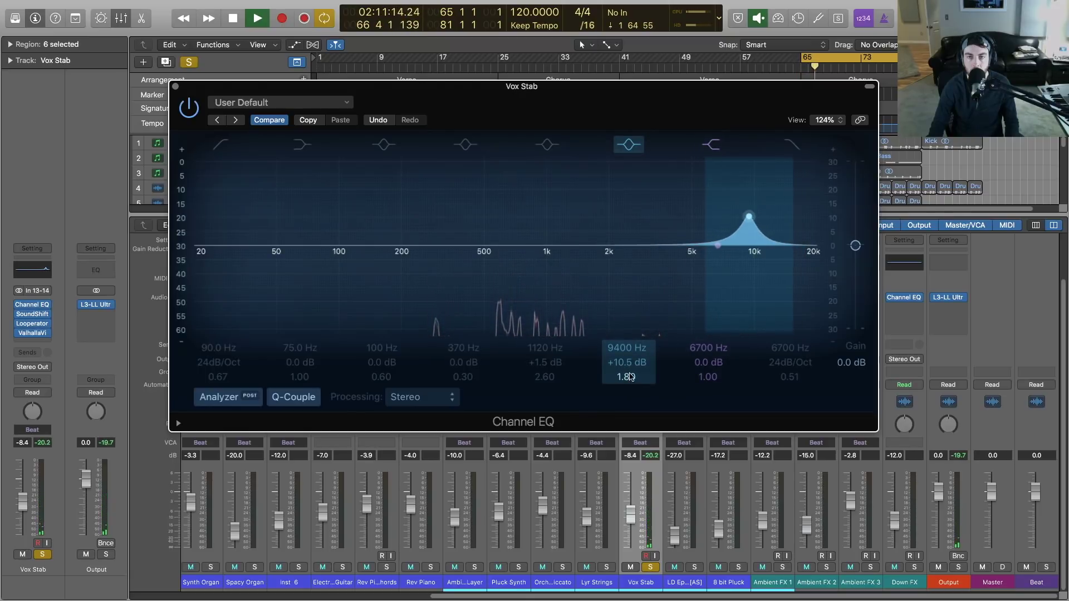
Step: Switch the 9400 Hz band off and on to compare the sound, and close the Vox Stab EQ
{"action": "left_click", "coordinate": [633, 145]}
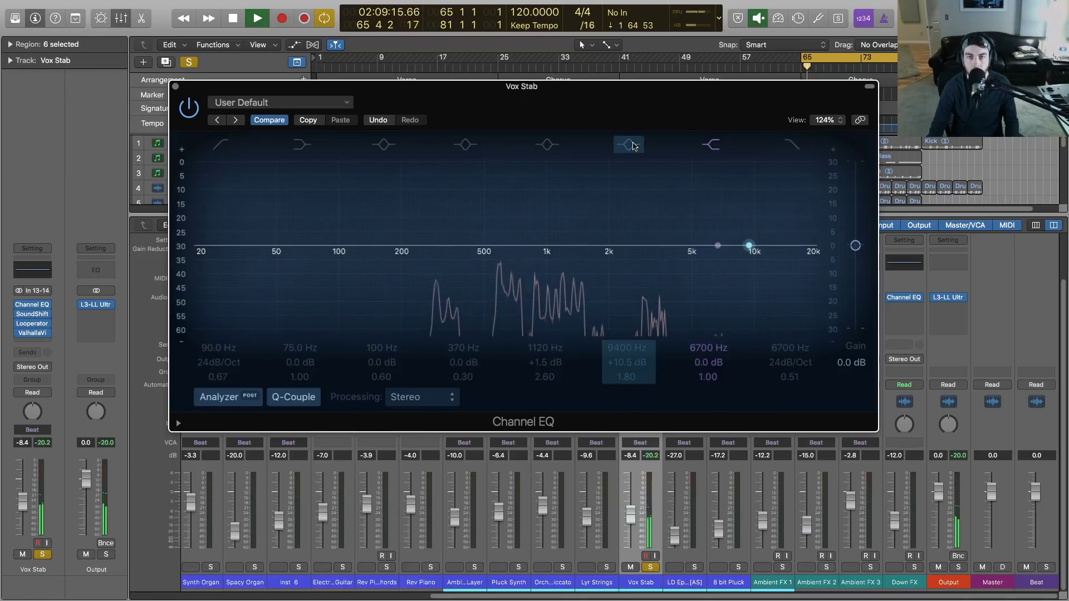
{"action": "left_click", "coordinate": [629, 146]}
{"action": "key", "text": "space"}
{"action": "key", "text": "super+w"}
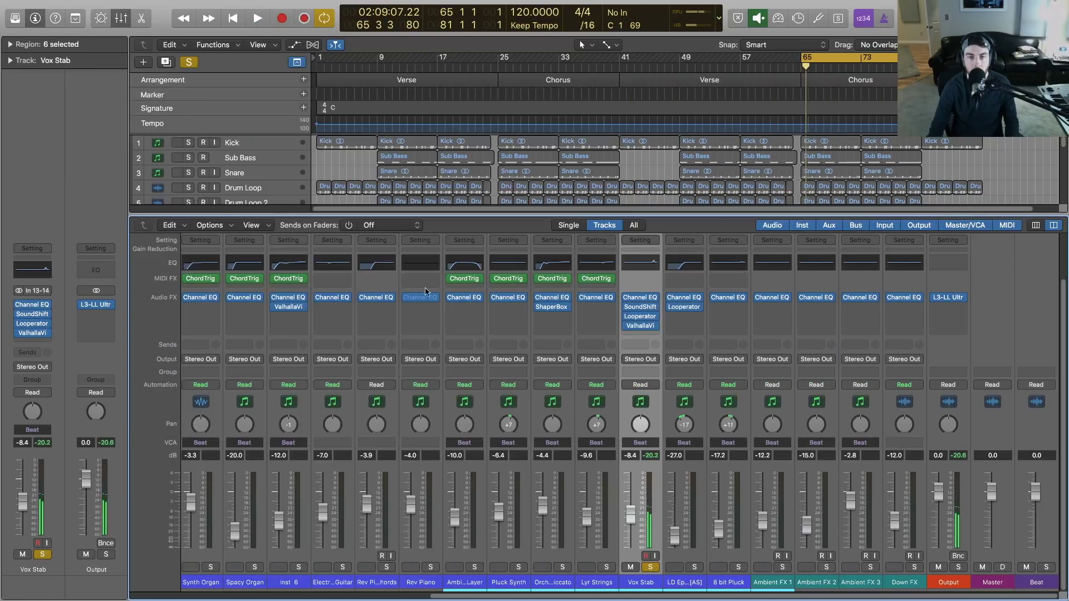
Step: Unsolo Vox Stab and, while the full mix plays, set Orch Spiccato to -5.5 dB, Lyr Strings to -8.0 dB and Vox Stab to -7.4 dB
{"action": "left_click", "coordinate": [651, 568]}
{"action": "key", "text": "space"}
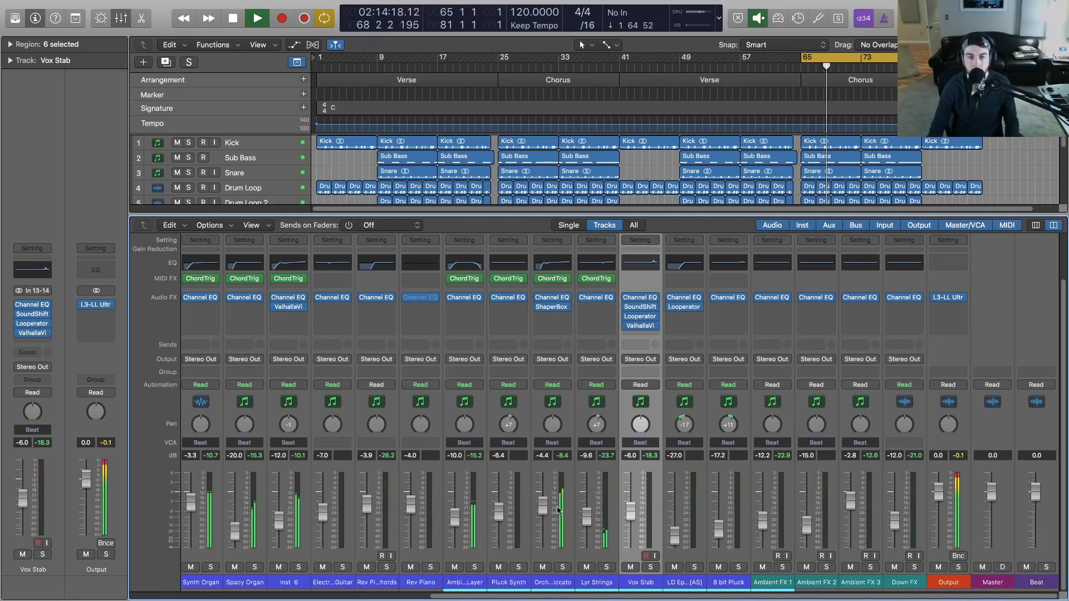
{"action": "left_click_drag", "start_coordinate": [545, 512], "coordinate": [544, 515]}
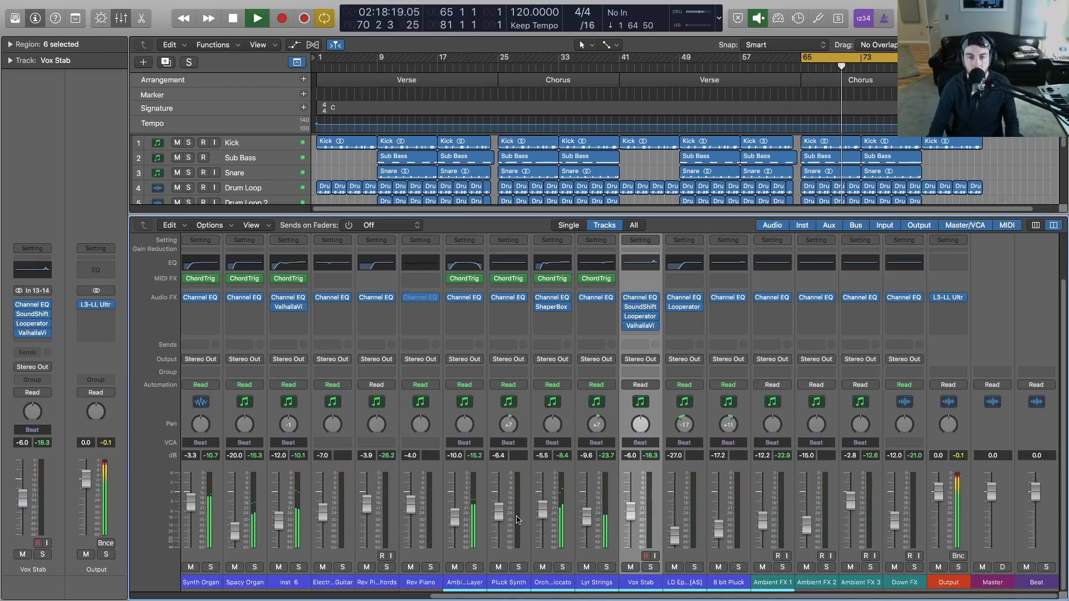
{"action": "left_click_drag", "start_coordinate": [587, 523], "coordinate": [629, 522]}
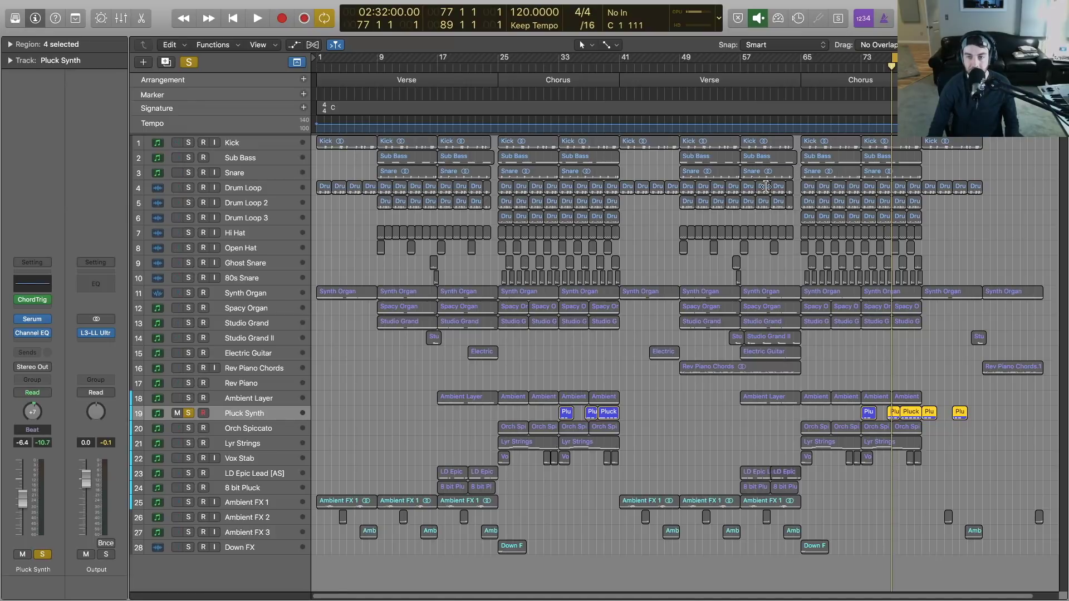
Step: Unsolo Pluck Synth during playback and enable a low cut at 230 Hz with a 24 dB/Oct slope in its Channel EQ
{"action": "key", "text": "space"}
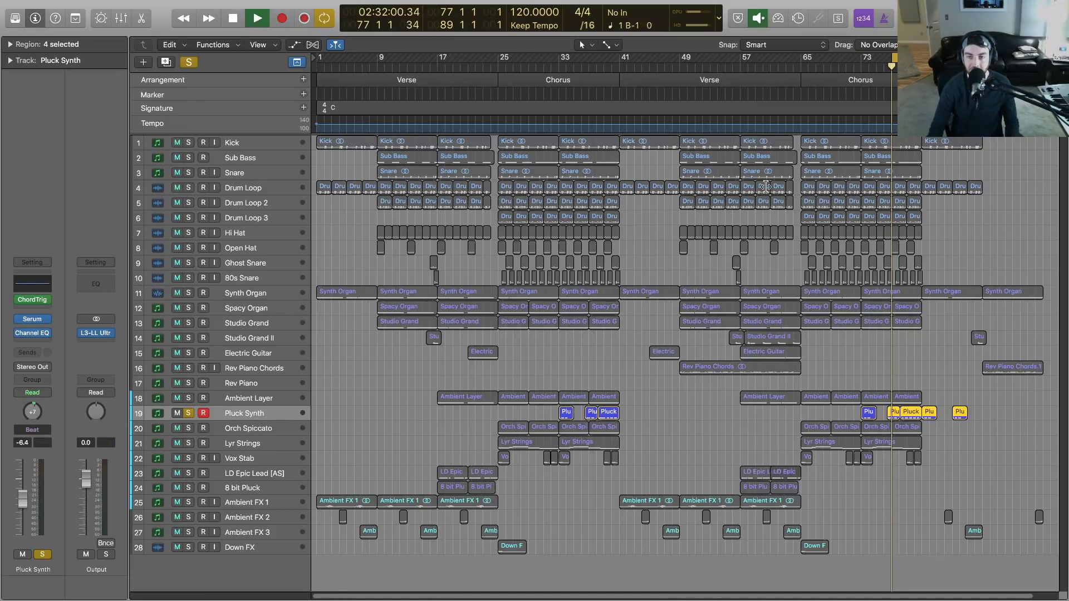
{"action": "key", "text": "x"}
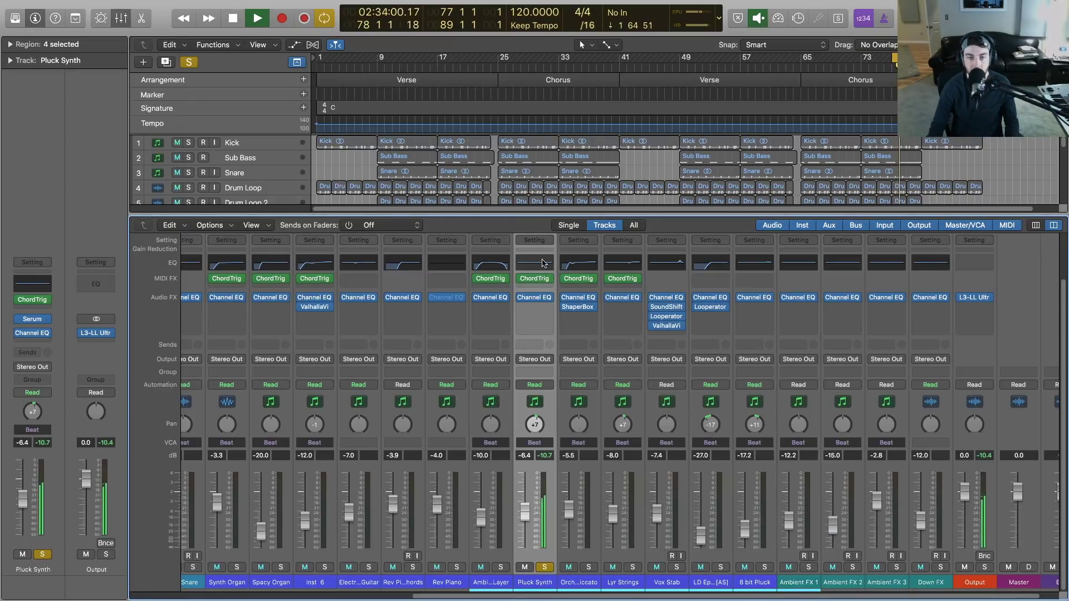
{"action": "key", "text": "s"}
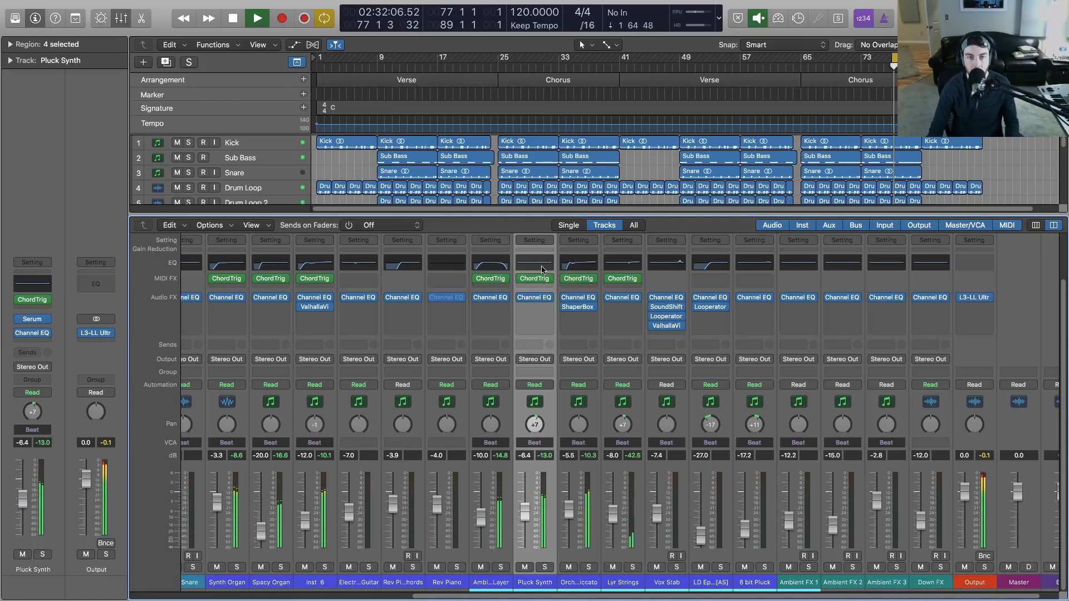
{"action": "left_click", "coordinate": [544, 260]}
{"action": "left_click_drag", "start_coordinate": [211, 19], "coordinate": [341, 110]}
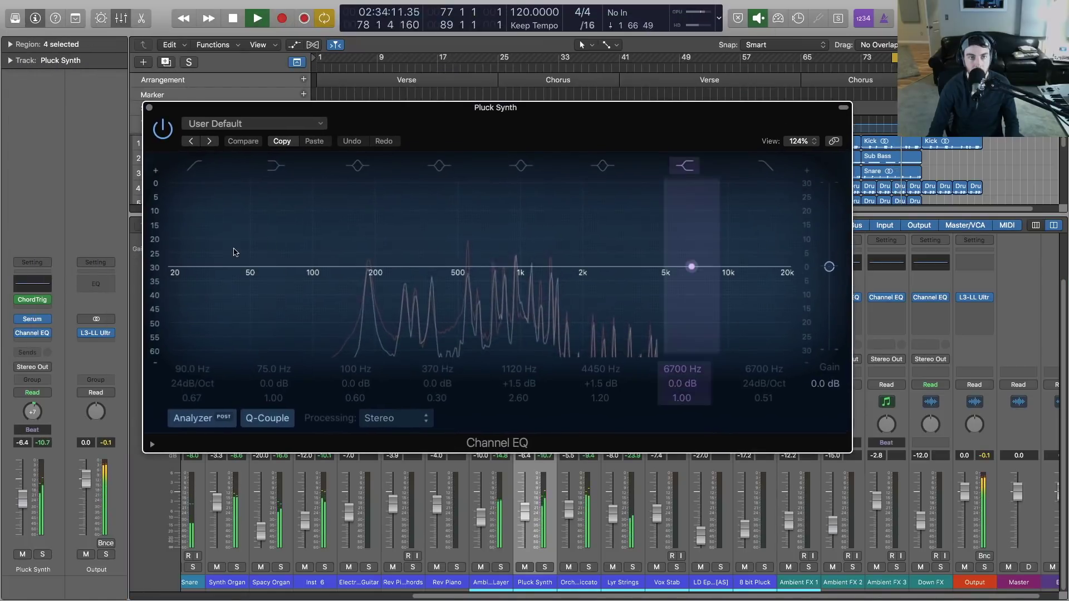
{"action": "left_click_drag", "start_coordinate": [253, 325], "coordinate": [352, 327]}
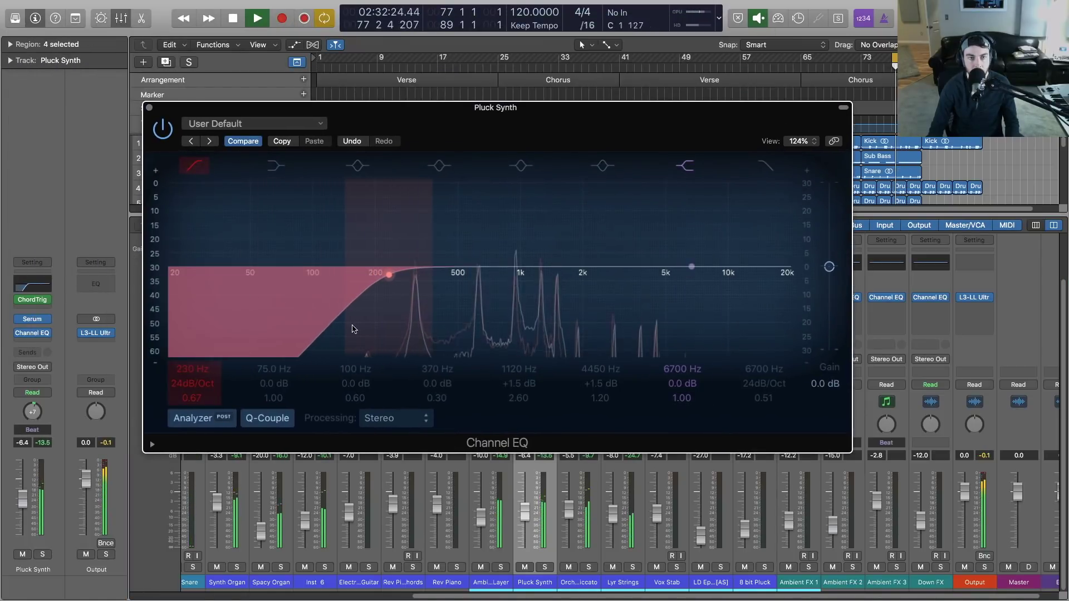
Step: In the Pluck Synth EQ, cut 3.5 dB at 475 Hz with a Q of 0.30 and boost 2.5 dB at 2600 Hz with a Q of 1.20
{"action": "left_click", "coordinate": [439, 166]}
{"action": "left_click_drag", "start_coordinate": [453, 207], "coordinate": [482, 231]}
{"action": "left_click_drag", "start_coordinate": [459, 289], "coordinate": [454, 276]}
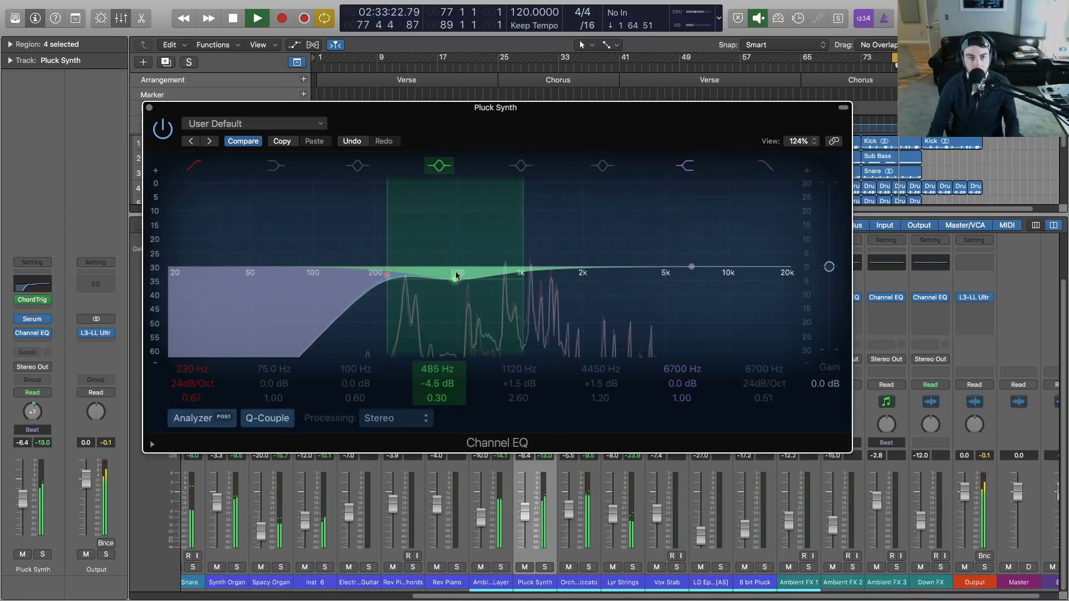
{"action": "left_click", "coordinate": [603, 166]}
{"action": "left_click_drag", "start_coordinate": [655, 262], "coordinate": [602, 247]}
{"action": "key", "text": "space"}
{"action": "mouse_move", "coordinate": [551, 202]}
{"action": "left_mouse_down"}
{"action": "mouse_move", "coordinate": [572, 200]}
{"action": "mouse_move", "coordinate": [576, 214]}
{"action": "mouse_move", "coordinate": [532, 219]}
{"action": "mouse_move", "coordinate": [557, 219]}
{"action": "left_mouse_up"}
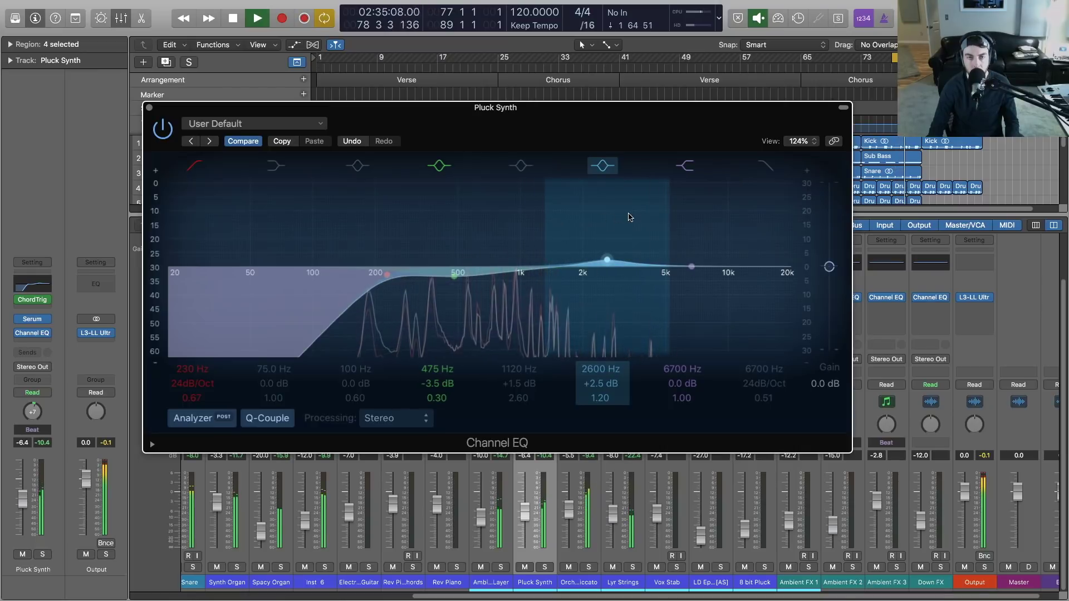
Step: Solo Pluck Synth and bypass and re-enable its Channel EQ to compare the sound
{"action": "left_click", "coordinate": [541, 567]}
{"action": "left_click", "coordinate": [542, 567]}
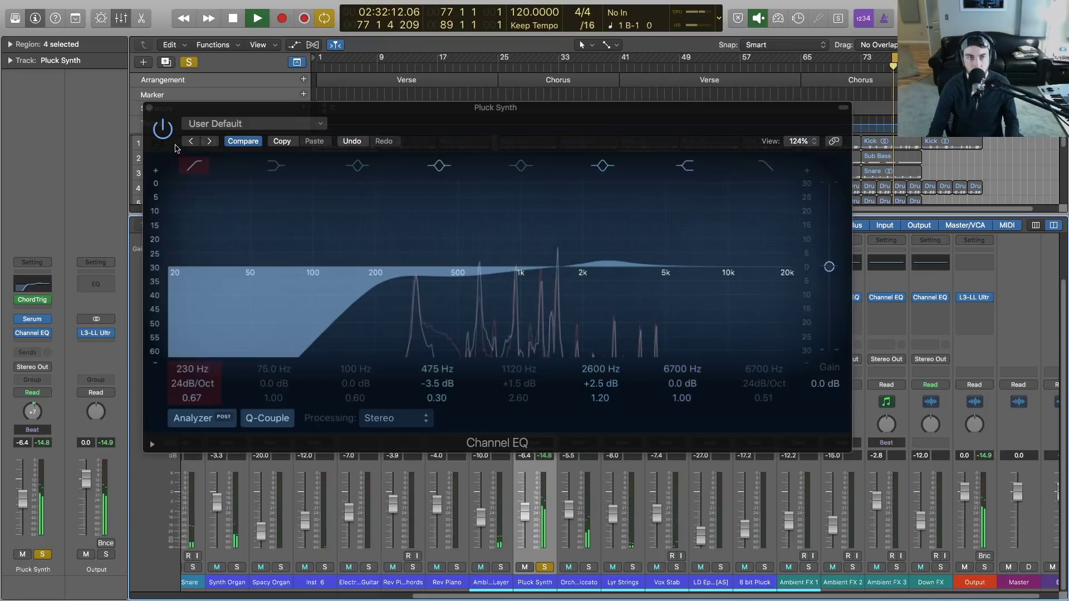
{"action": "left_click", "coordinate": [163, 130]}
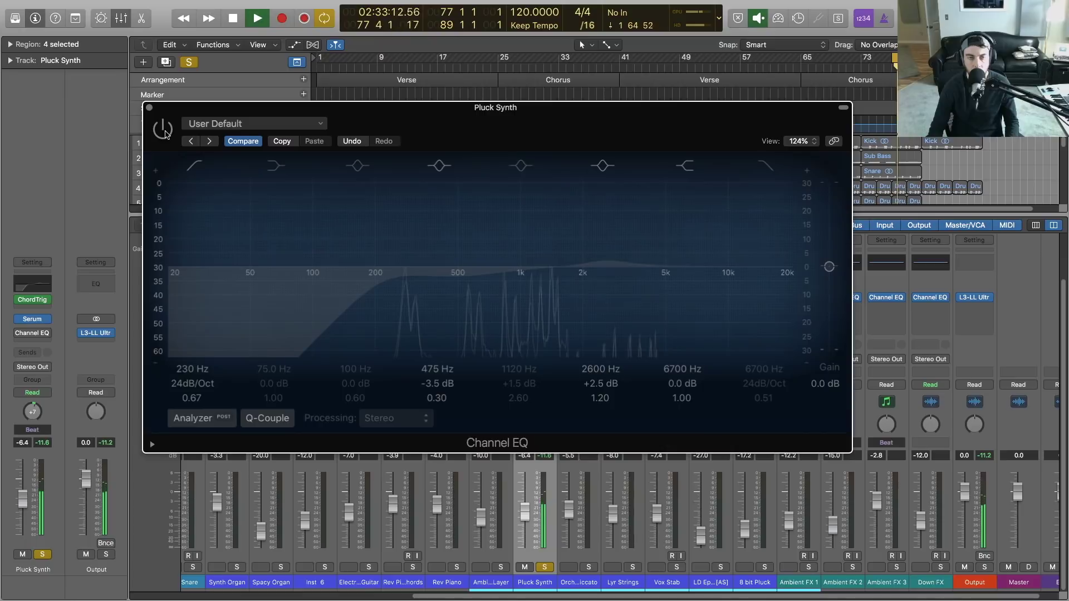
{"action": "left_click", "coordinate": [164, 130]}
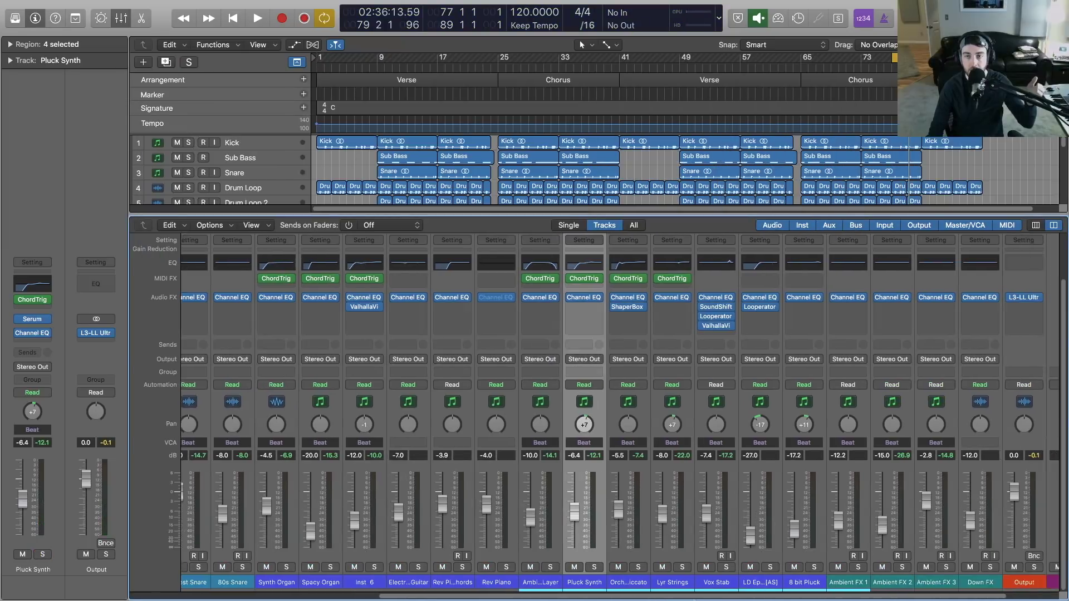
Step: Select all the channel strips from Kick to Down FX and bypass their Channel EQs together
{"action": "scroll", "coordinate": [699, 599], "scroll_direction": "right", "scroll_amount": 3}
{"action": "scroll", "coordinate": [417, 598], "scroll_direction": "left", "scroll_amount": 10}
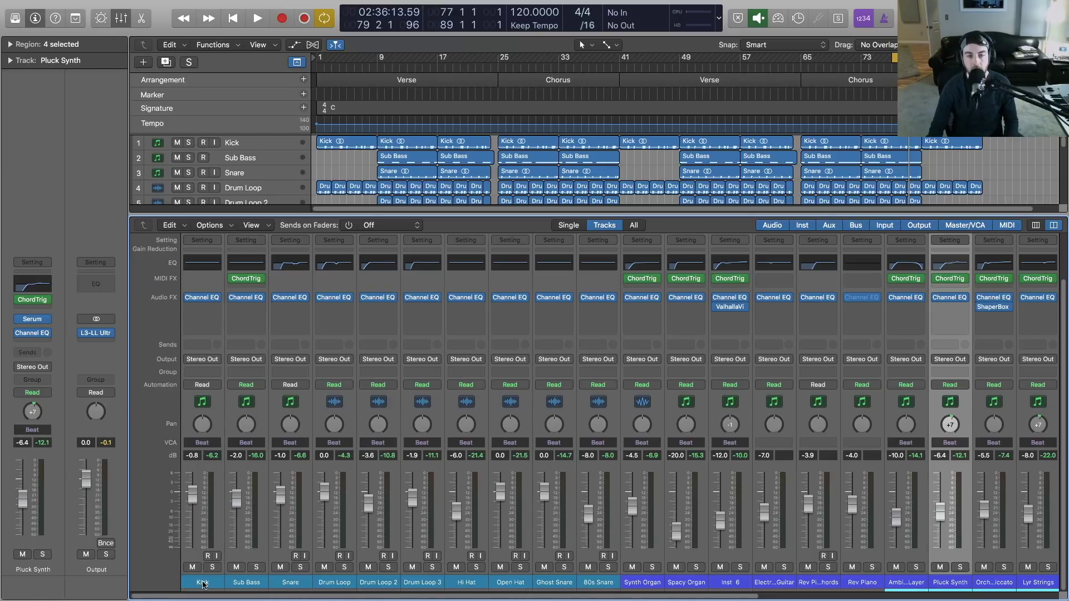
{"action": "left_click", "coordinate": [202, 583]}
{"action": "scroll", "coordinate": [919, 597], "scroll_direction": "right", "scroll_amount": 10}
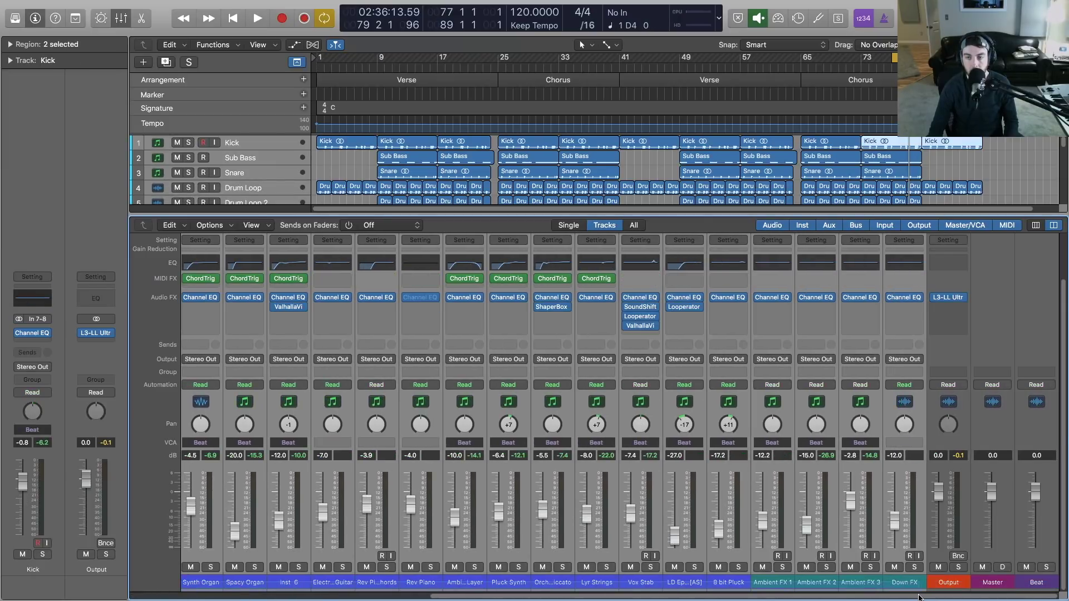
{"action": "mouse_move", "coordinate": [891, 298]}
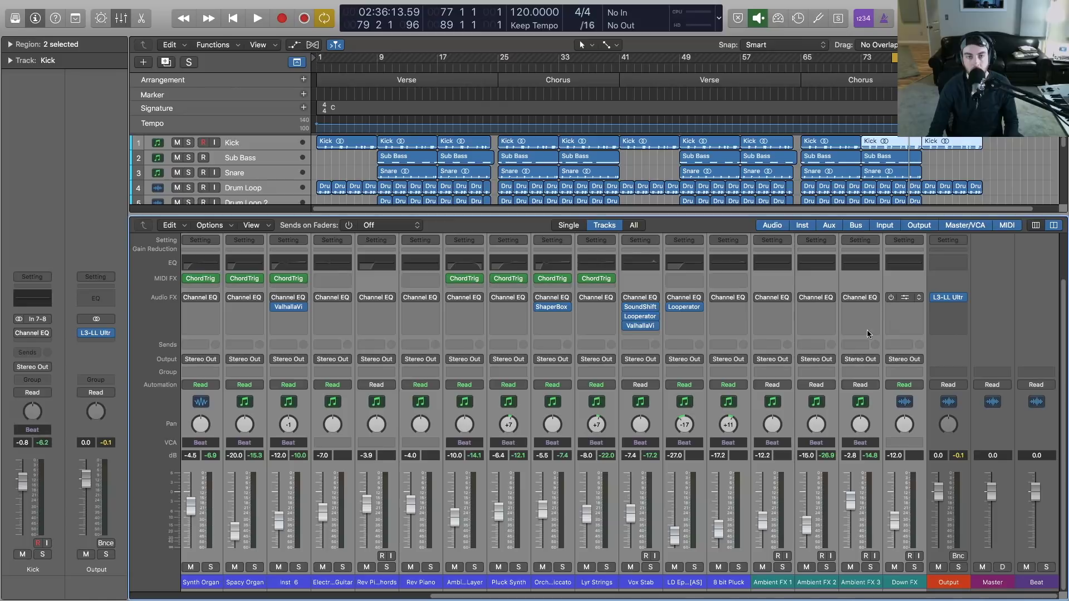
{"action": "scroll", "coordinate": [653, 599], "scroll_direction": "left", "scroll_amount": 10}
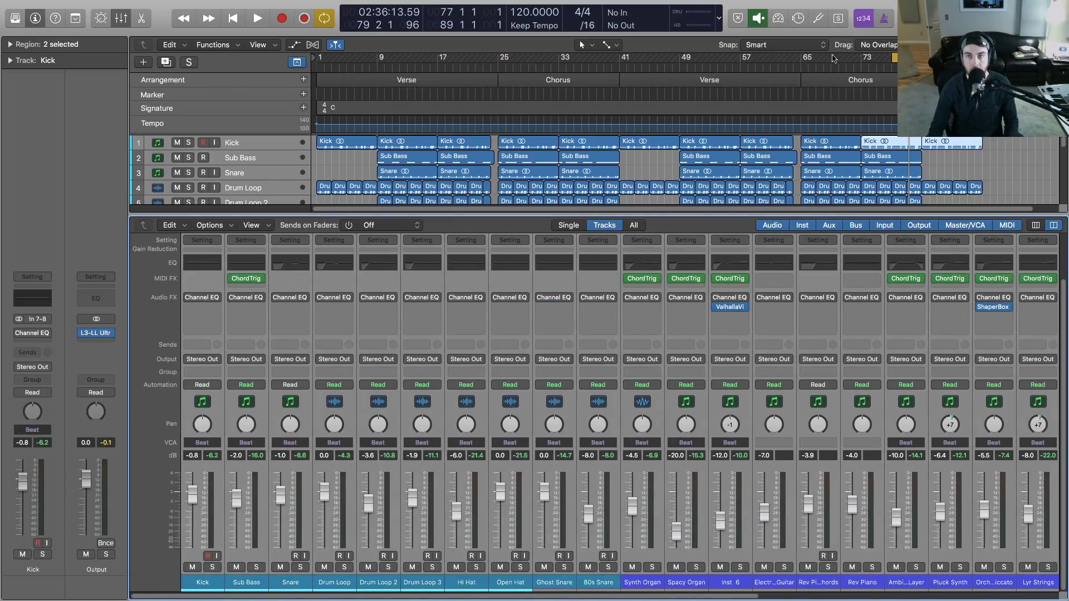
Step: Set the cycle range to bars 63 through 81 and toggle all the Channel EQs during playback to compare, leaving them enabled
{"action": "left_click_drag", "start_coordinate": [892, 58], "coordinate": [620, 68]}
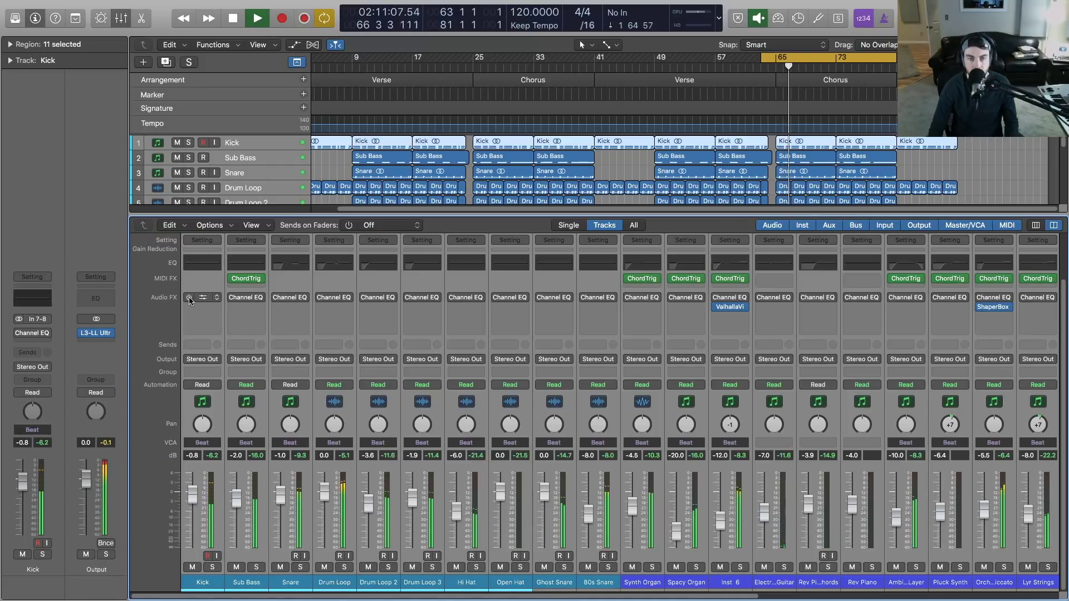
{"action": "left_click", "coordinate": [189, 297], "text": "alt"}
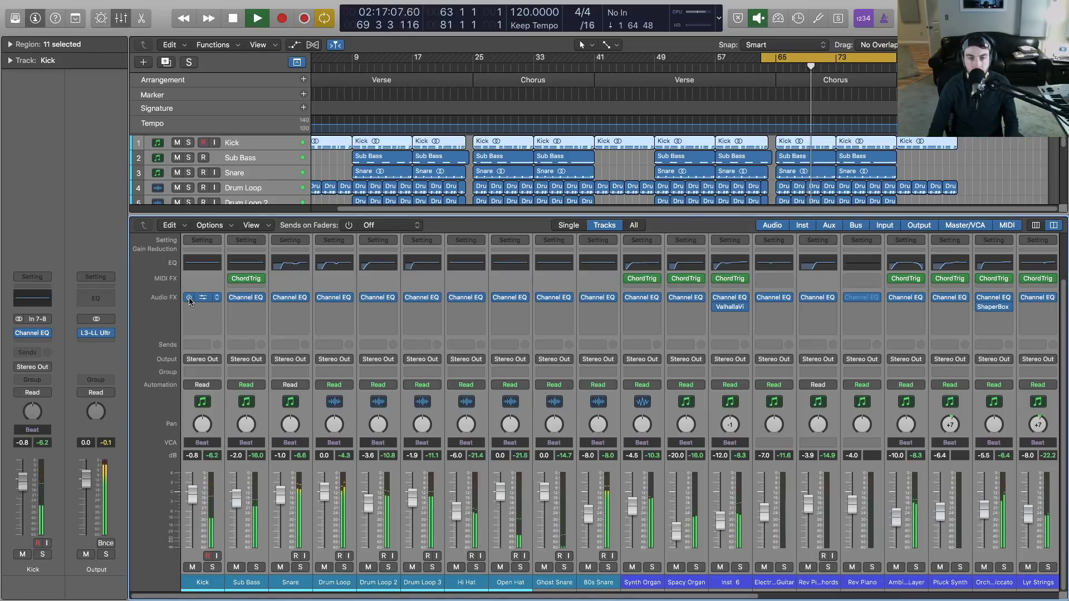
{"action": "left_click", "coordinate": [190, 299]}
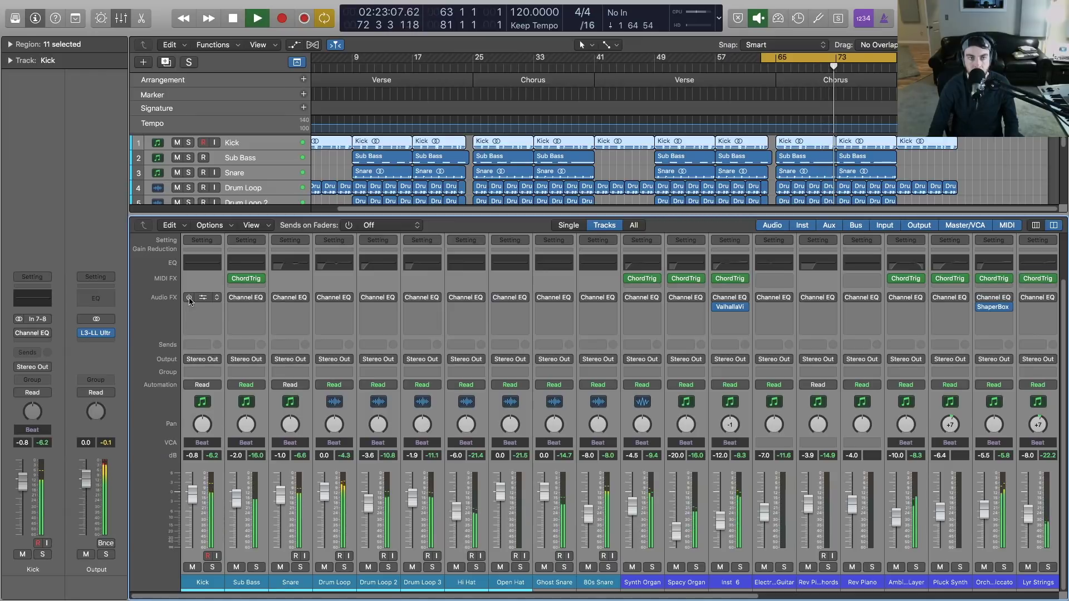
{"action": "left_click", "coordinate": [190, 299]}
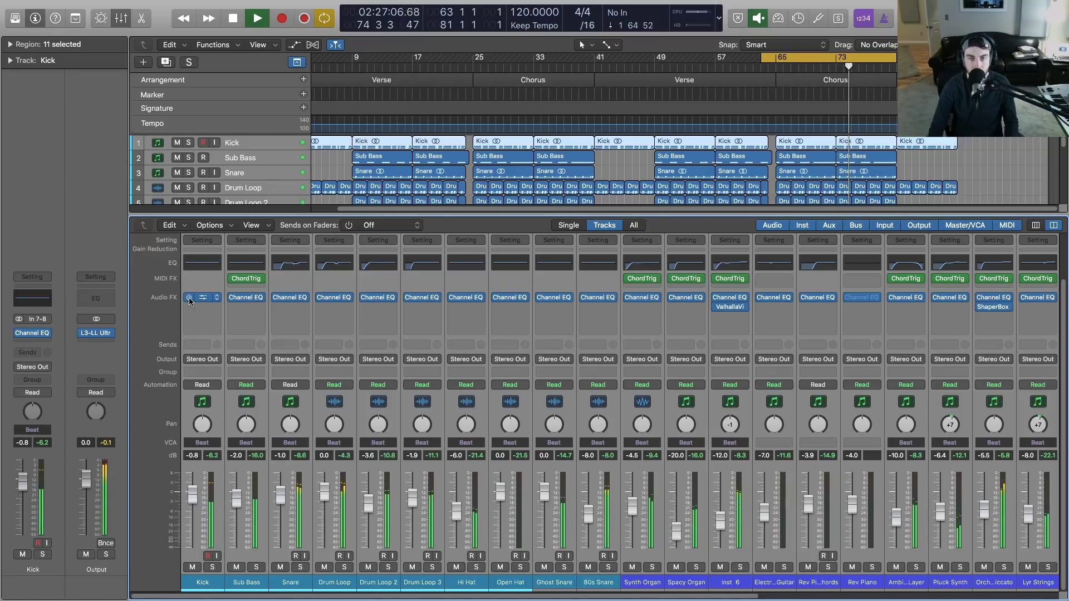
{"action": "left_click", "coordinate": [189, 299]}
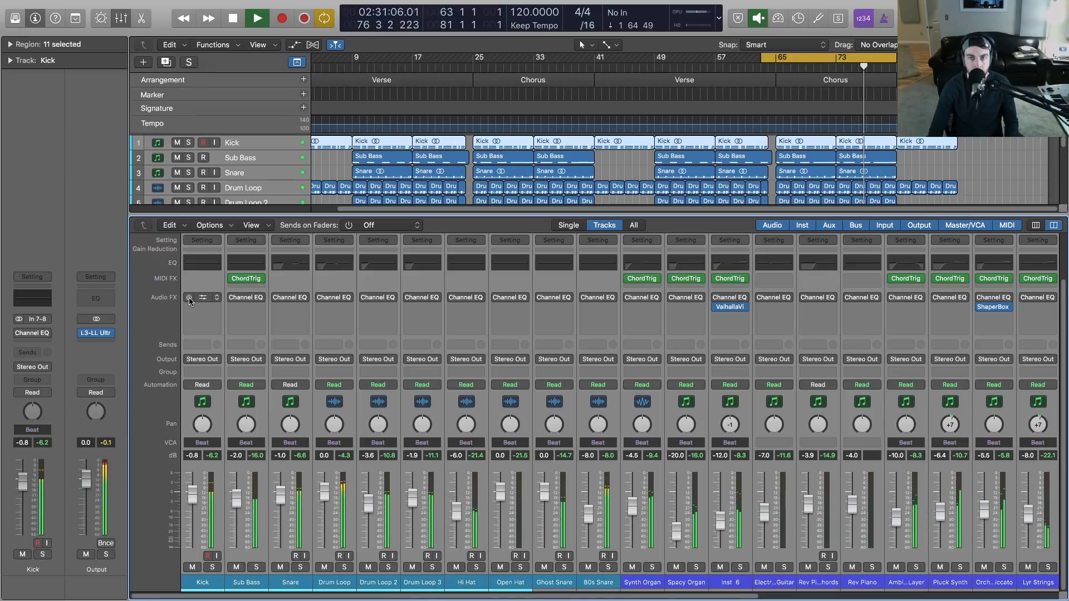
{"action": "left_click", "coordinate": [190, 299]}
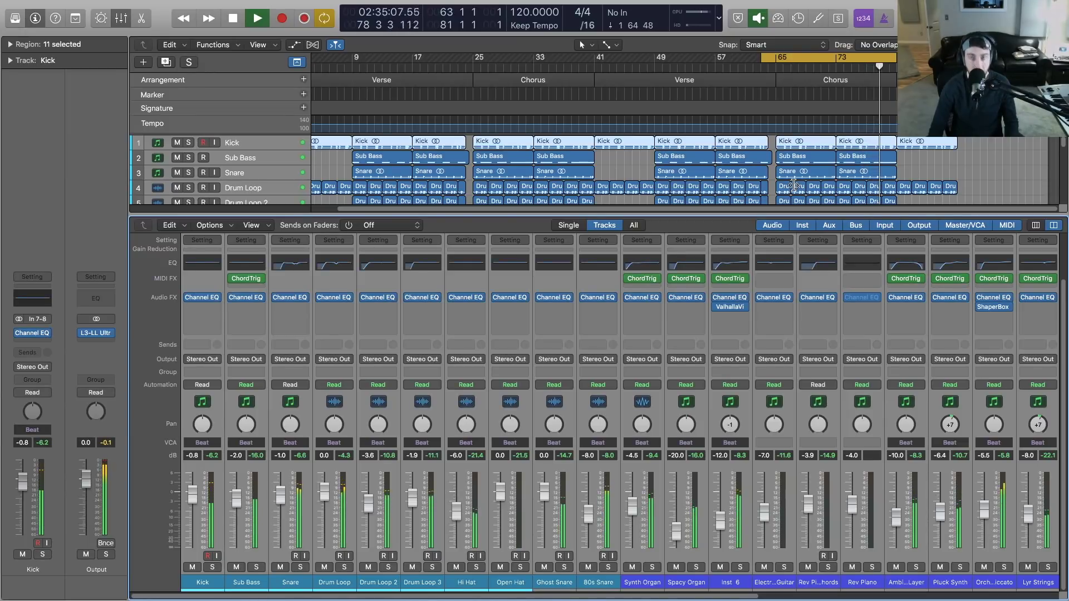
Step: Turn off cycle mode and reopen the Pluck Synth Channel EQ while the mix plays
{"action": "key", "text": "c"}
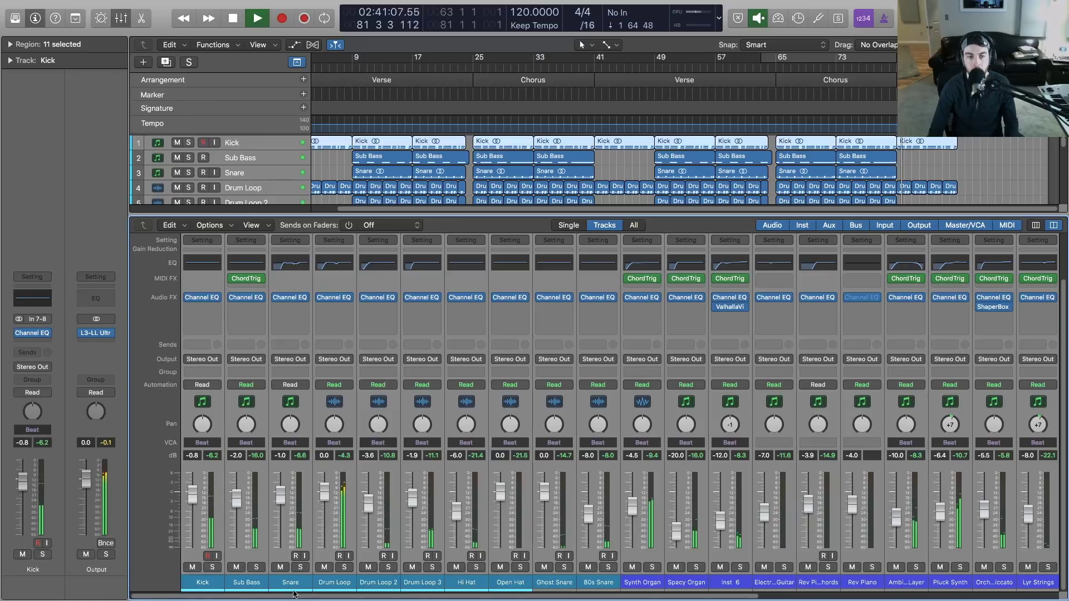
{"action": "left_click", "coordinate": [290, 593]}
{"action": "left_click_drag", "start_coordinate": [290, 595], "coordinate": [589, 599]}
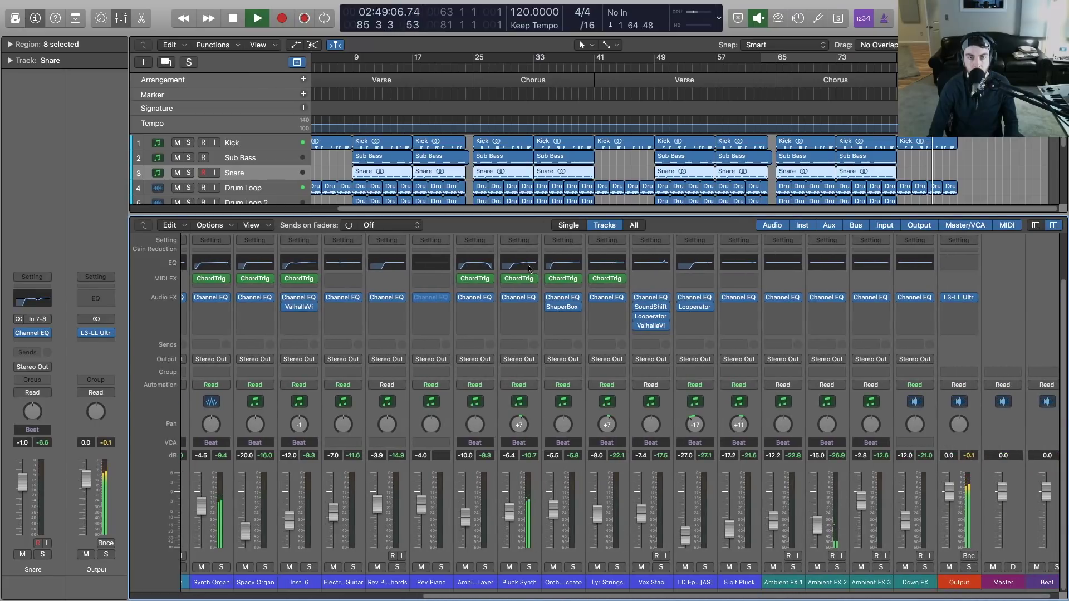
{"action": "left_click", "coordinate": [529, 267]}
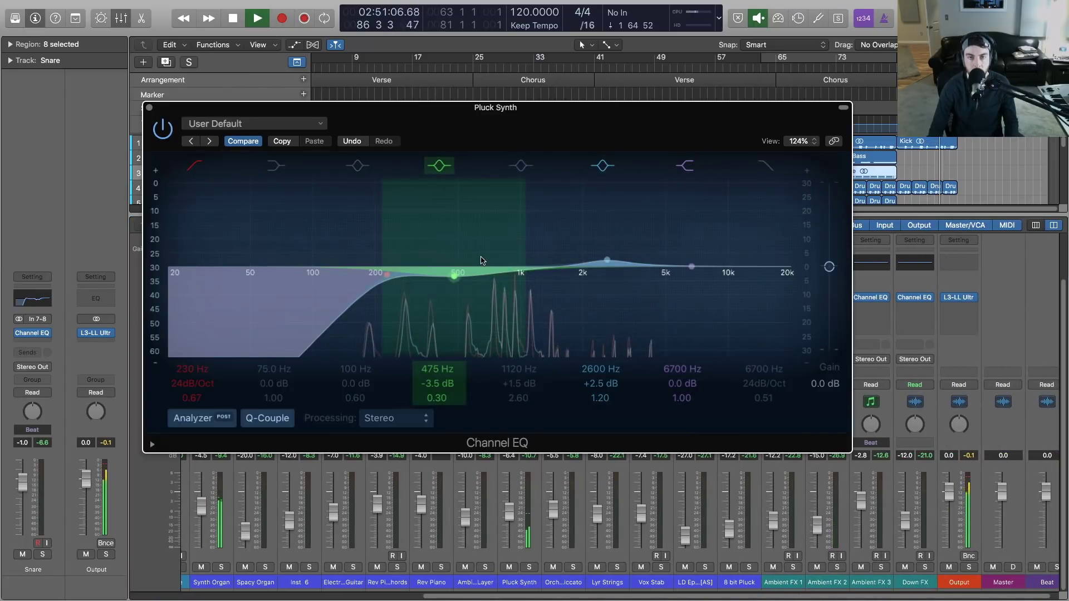
{"action": "left_click_drag", "start_coordinate": [549, 111], "coordinate": [598, 119]}
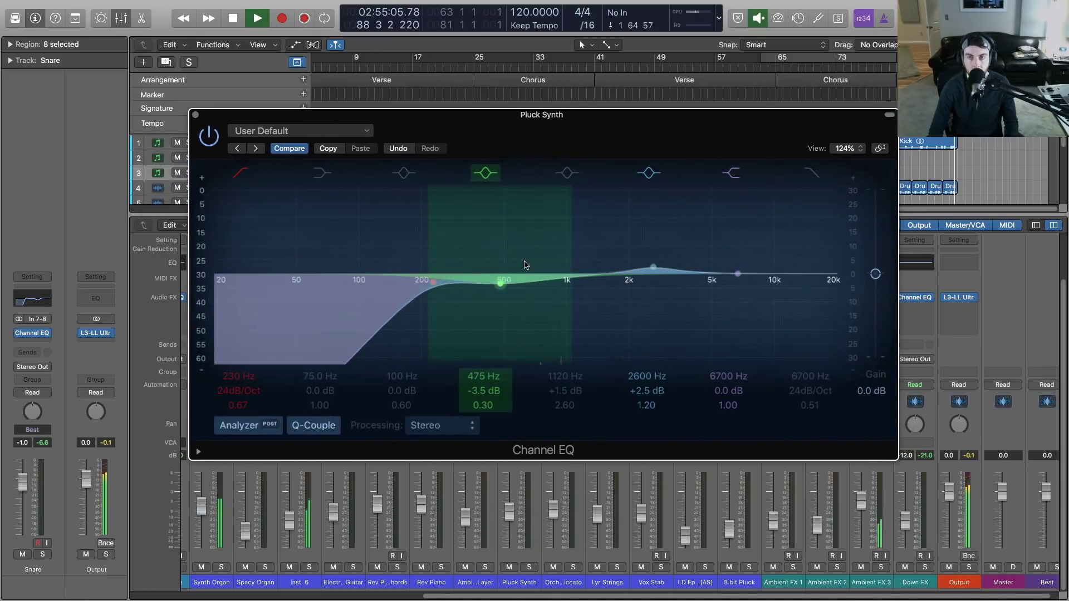